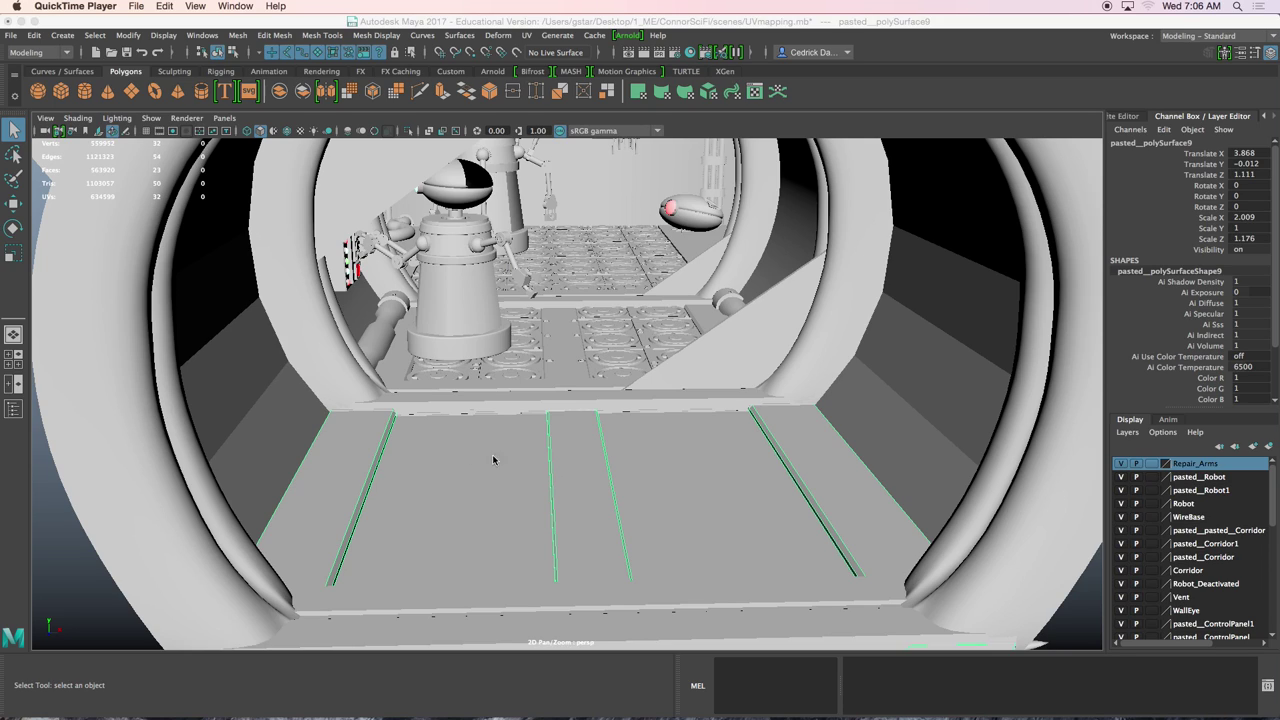
Isolate the selected corridor floor panel in the viewport and view it from its outer side
mouse_move(610, 511)
left_mouse_down("alt")
mouse_move(589, 514)
mouse_move(631, 514)
mouse_move(577, 517)
mouse_move(630, 503)
left_mouse_up("alt")
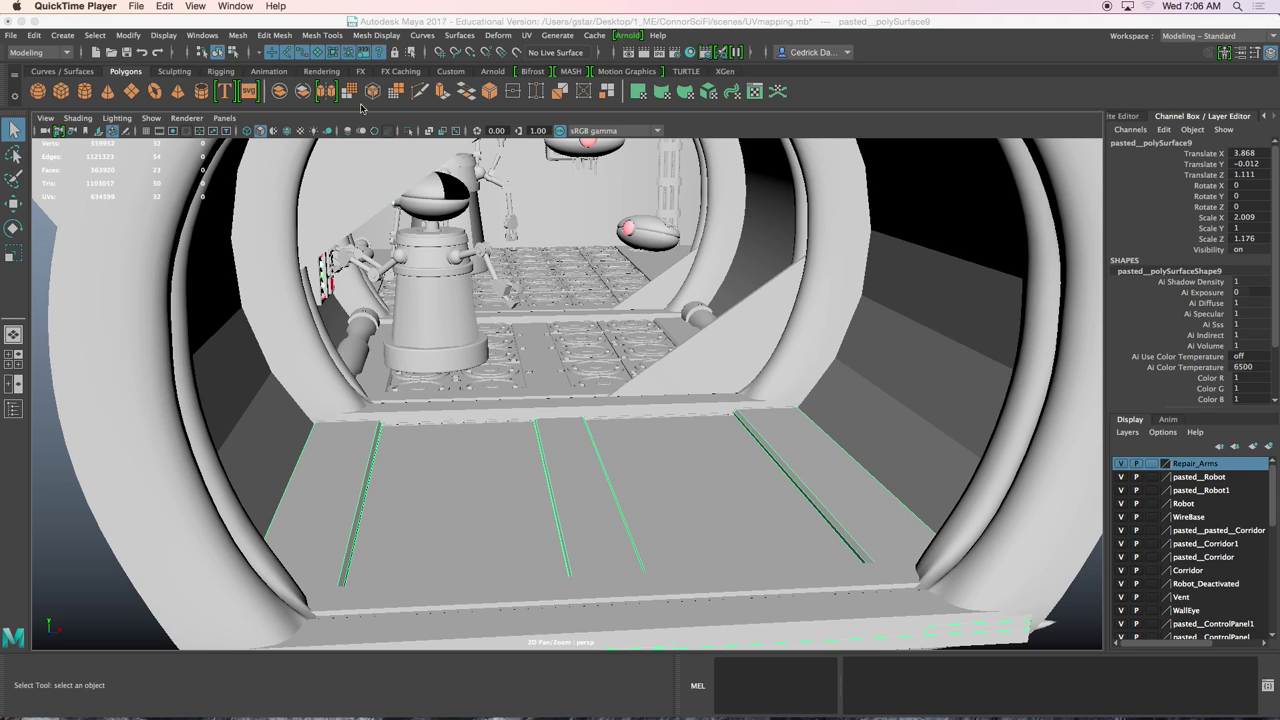
left_click(408, 131)
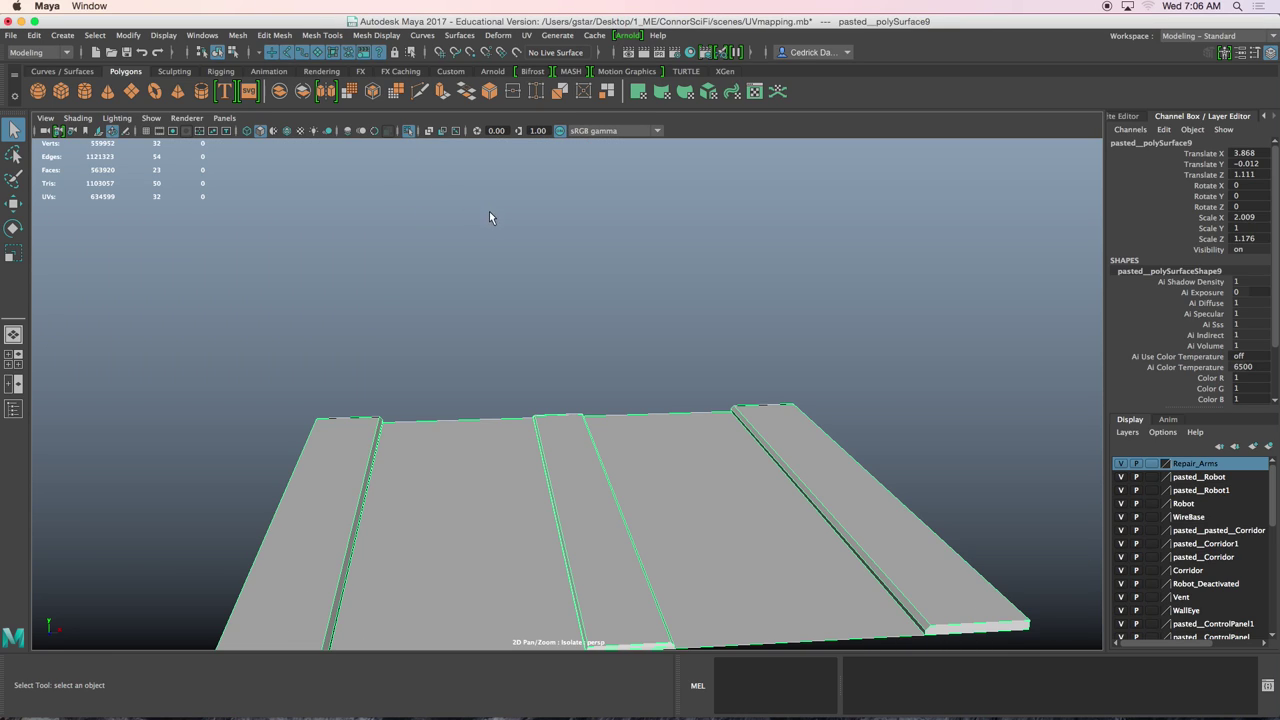
left_click_drag(568, 363, 502, 492, "alt")
Delete the long outer side face of the floor panel, comparing it with the surrounding corridor
mouse_move(453, 530)
right_mouse_down()
mouse_move(447, 459)
mouse_move(459, 503)
mouse_move(563, 498)
mouse_move(857, 594)
mouse_move(925, 603)
right_mouse_up()
right_click_drag(432, 540, 365, 548)
left_click(366, 534)
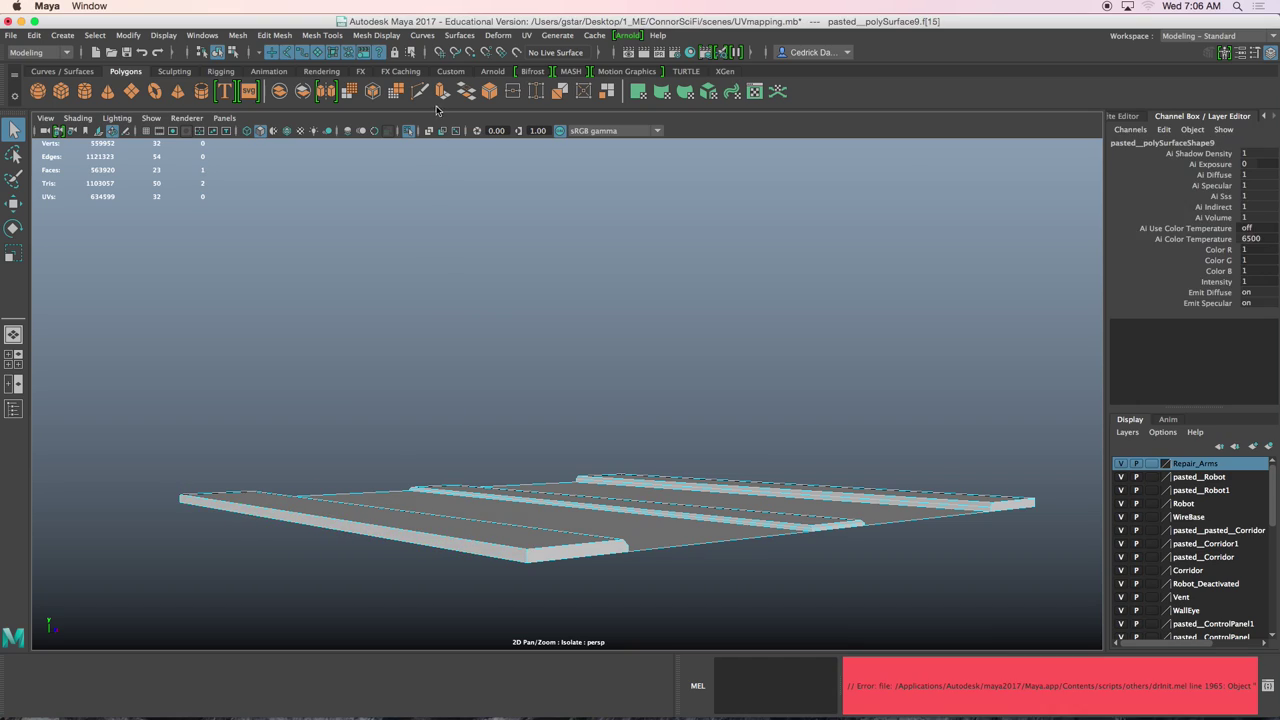
left_click(408, 131)
mouse_move(390, 260)
left_mouse_down("alt")
mouse_move(350, 332)
mouse_move(400, 306)
mouse_move(407, 250)
left_mouse_up("alt")
left_click(407, 131)
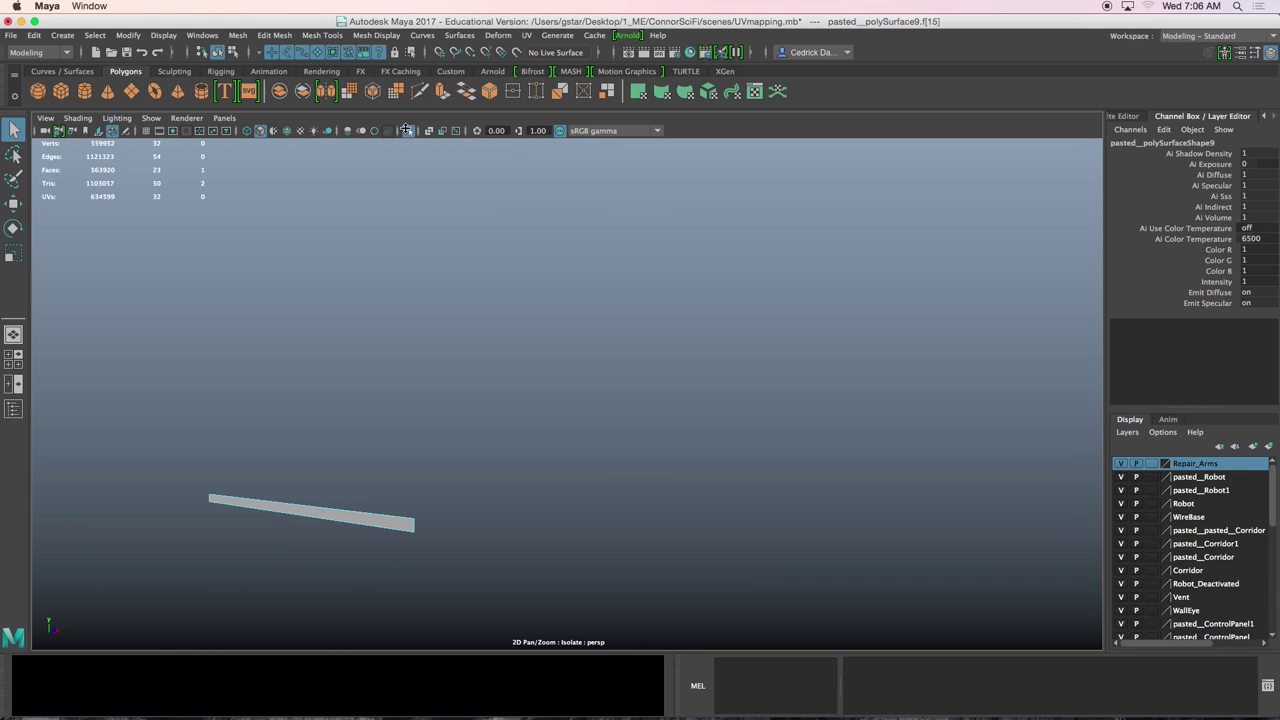
left_click(409, 131)
left_click_drag(411, 145, 450, 253, "alt")
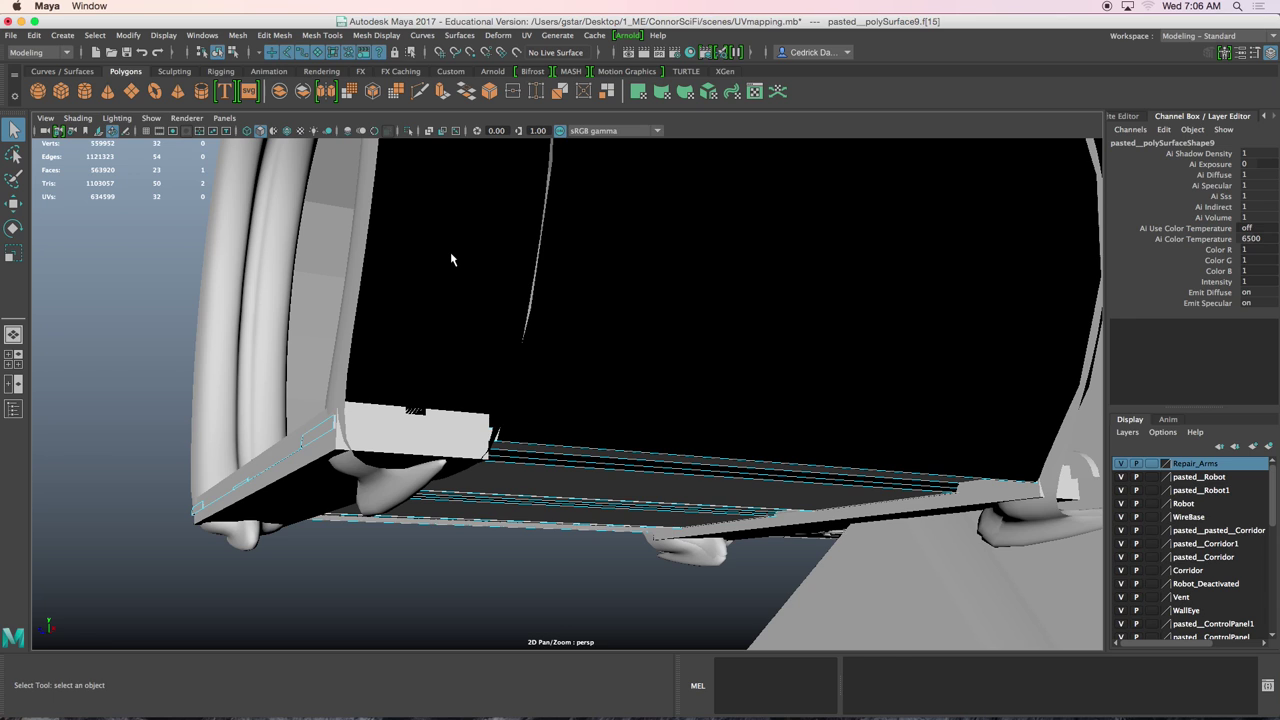
key("Delete")
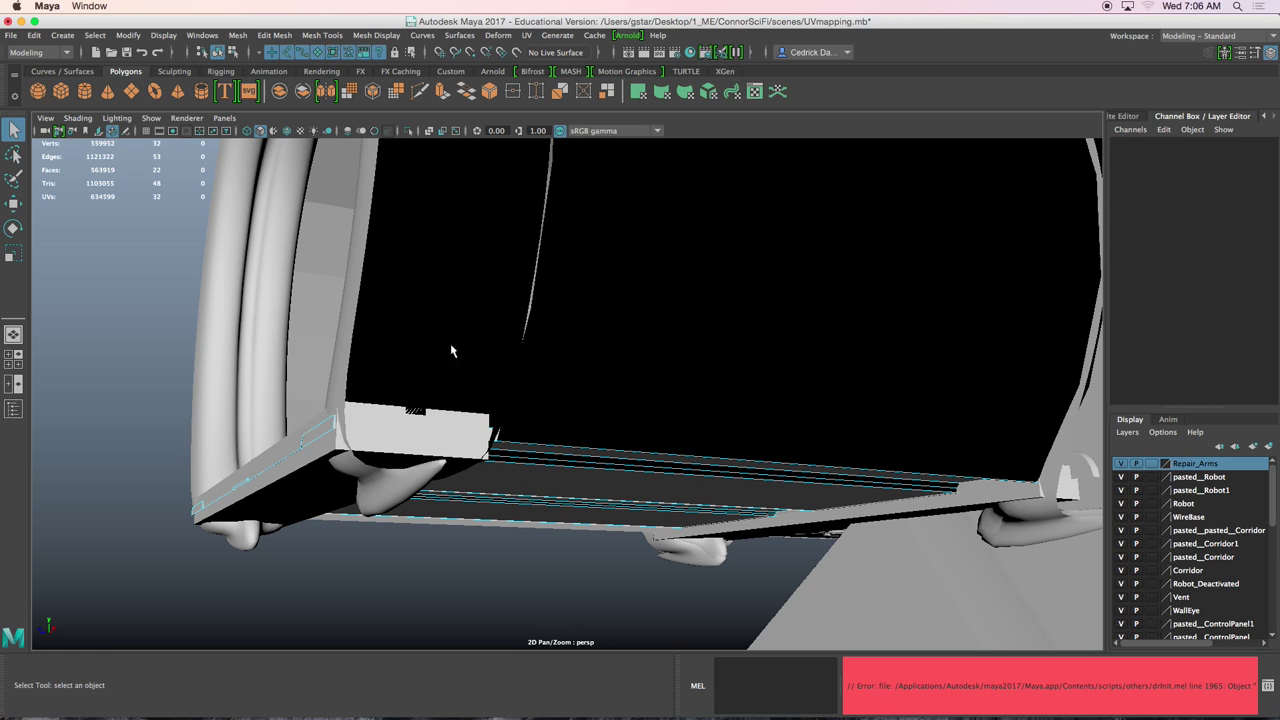
Isolate the floor panel again and delete the long side face on its opposite edge
left_click_drag(467, 347, 531, 412, "alt")
right_click_drag(494, 470, 550, 304)
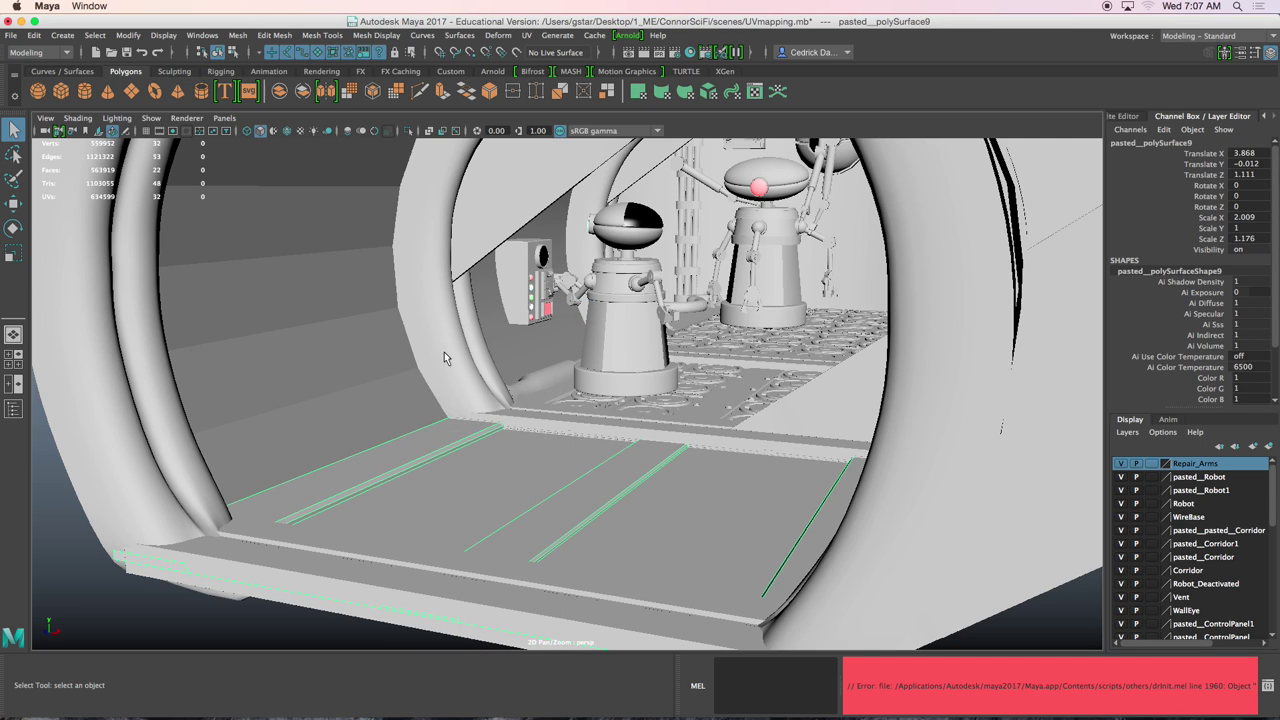
key("ctrl+1")
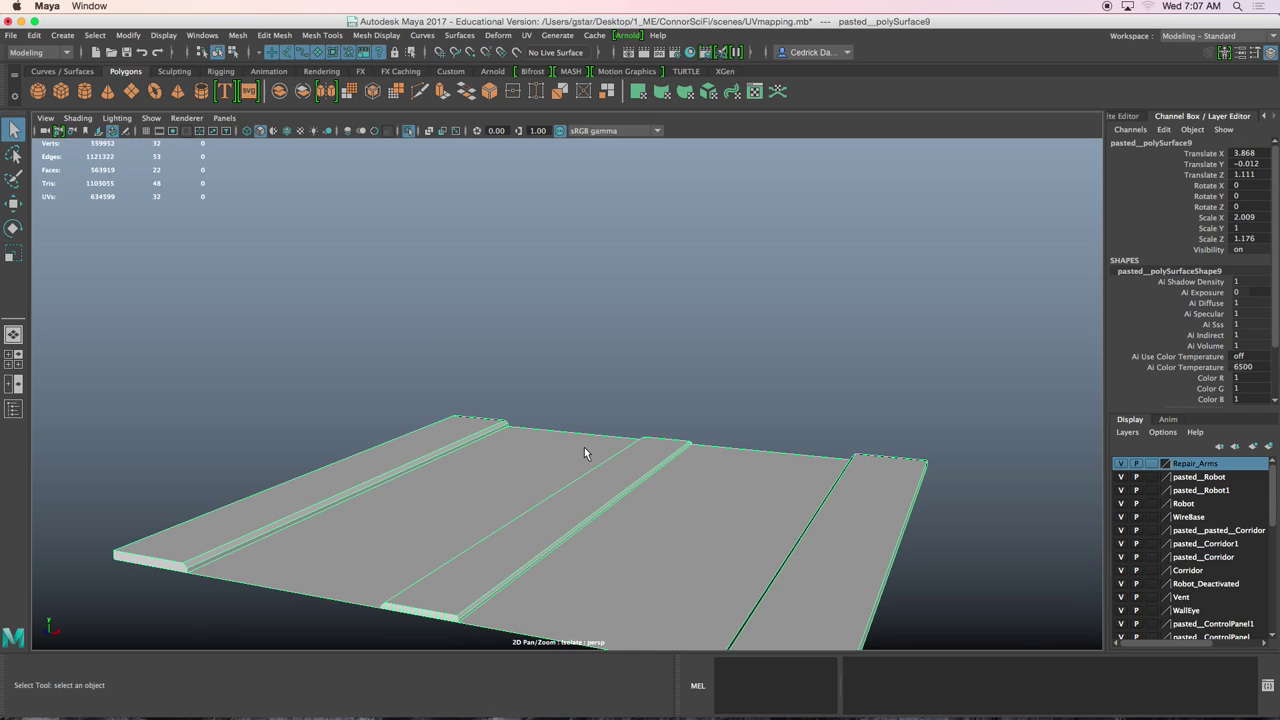
key("f")
right_click_drag(620, 560, 617, 356)
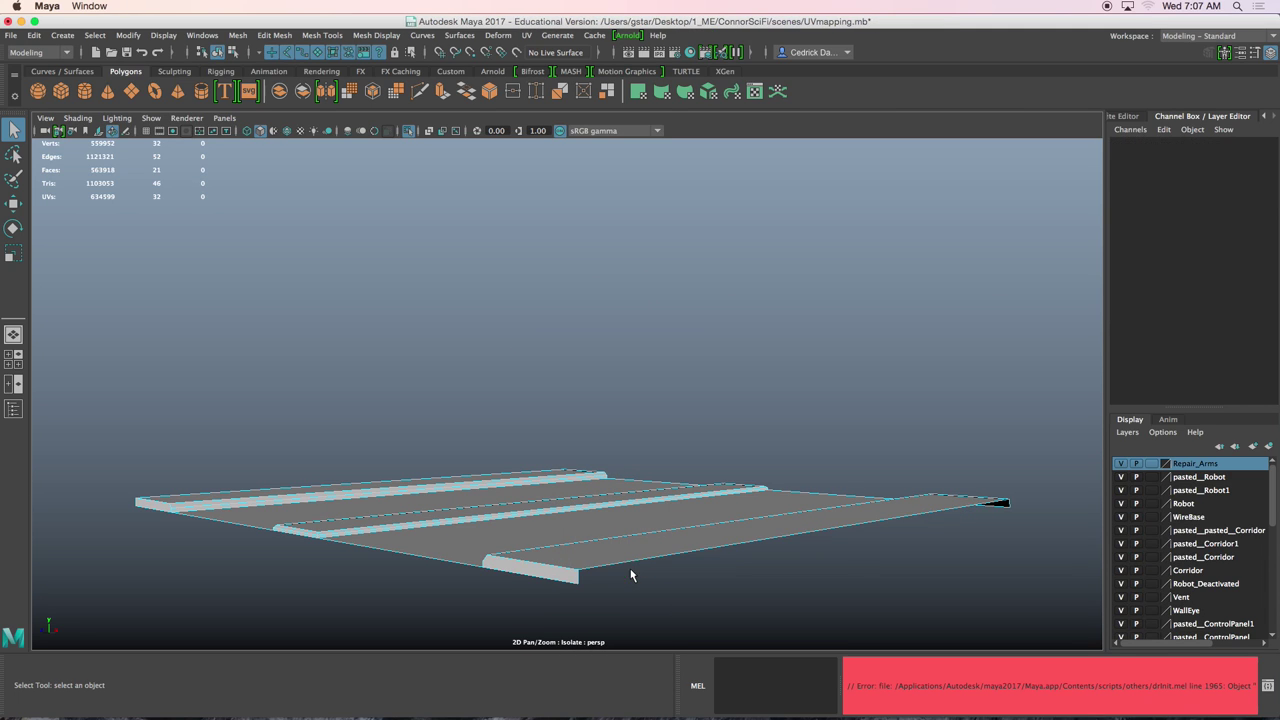
Delete four hidden faces at the edges of the floor's raised strips and return to object mode
left_click_drag(617, 557, 572, 552, "alt")
left_click(572, 543)
left_click_drag(798, 548, 680, 540, "alt")
left_click(734, 520, "shift")
left_click(634, 543, "shift")
left_click(633, 548, "shift")
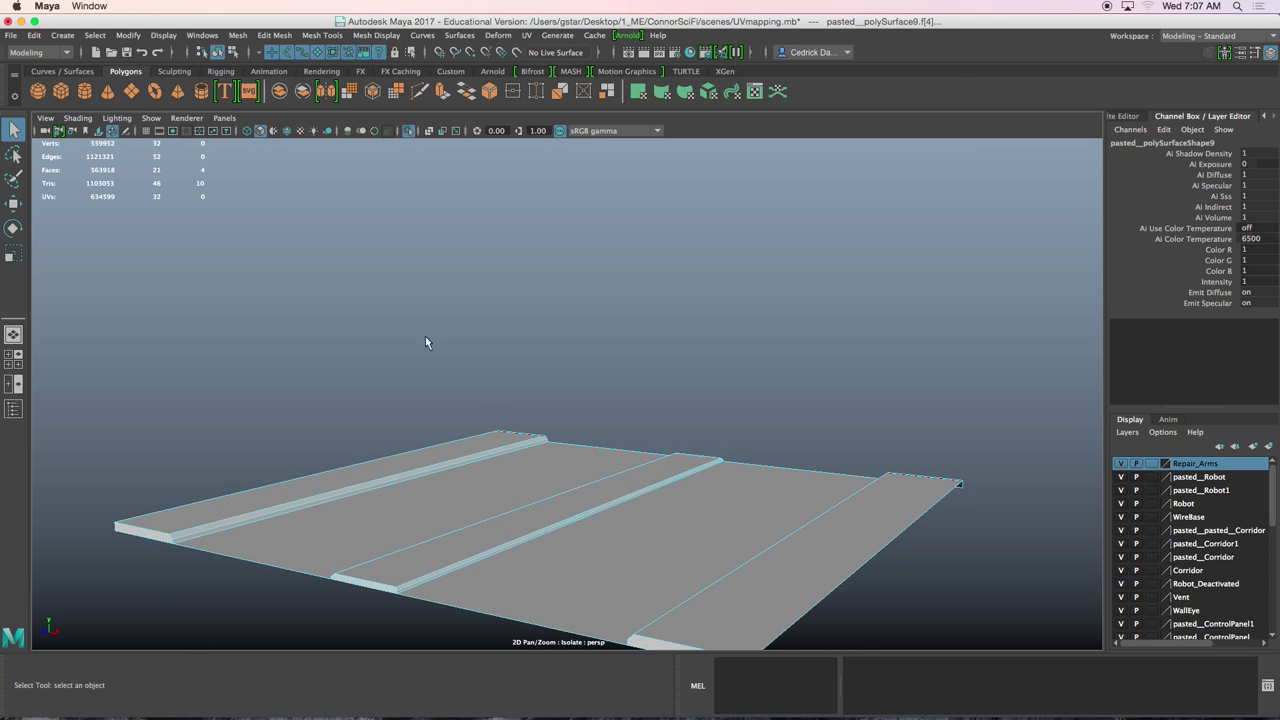
left_click(408, 130)
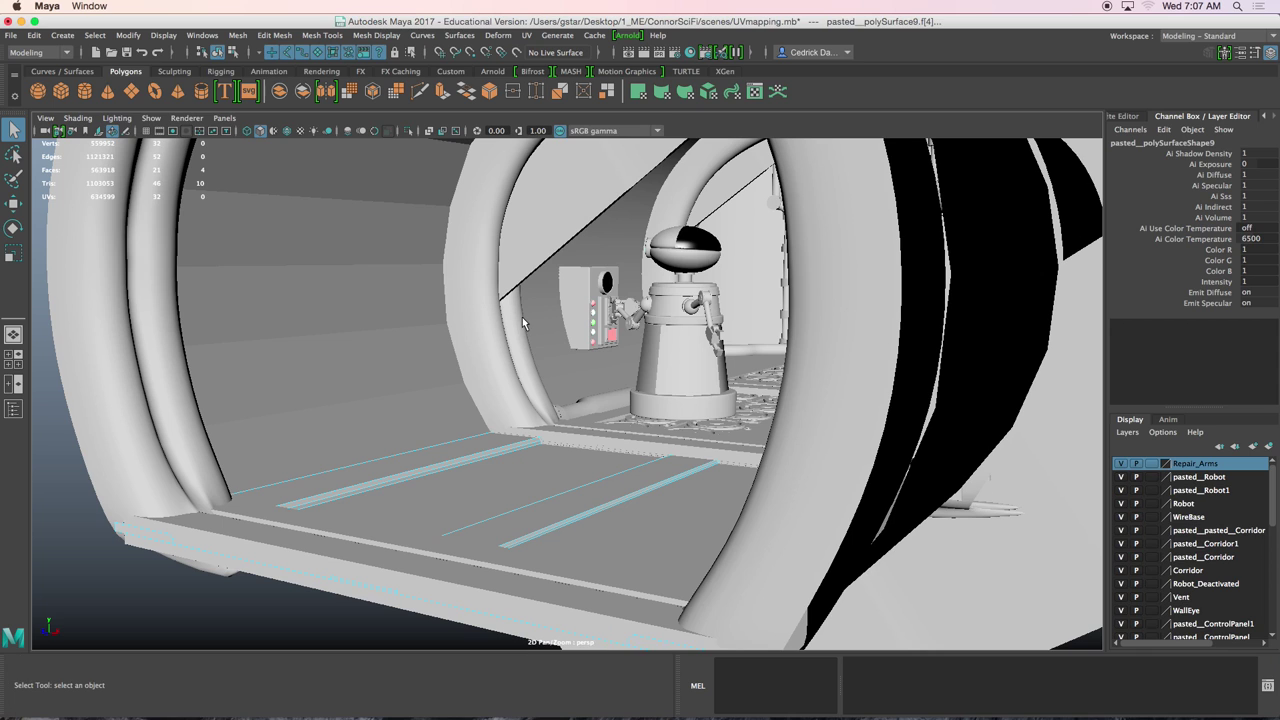
mouse_move(573, 387)
left_mouse_down("alt")
mouse_move(591, 407)
mouse_move(558, 381)
left_mouse_up("alt")
scroll(591, 406, "up", 5)
middle_click_drag(689, 397, 521, 380, "alt")
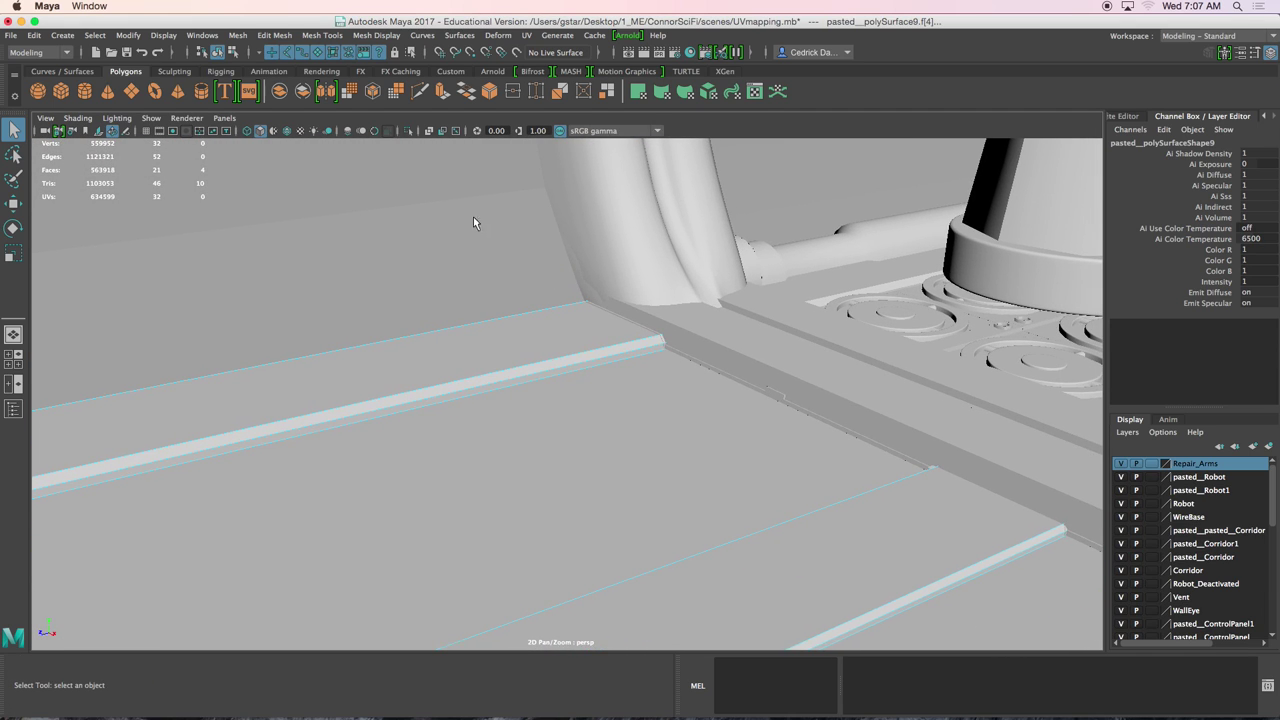
left_click(583, 420)
right_click_drag(550, 320, 608, 302)
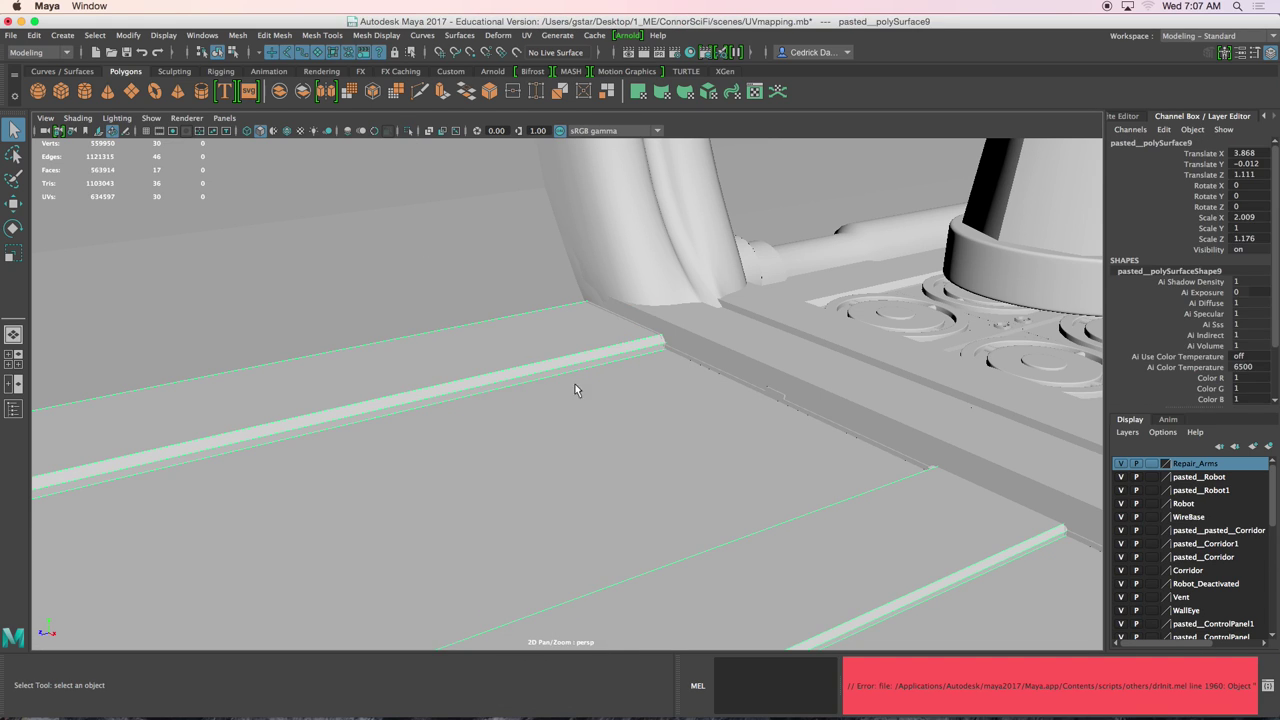
Isolate the floor panel and rename it Floor_1
left_click(408, 130)
mouse_move(427, 246)
left_mouse_down("alt")
mouse_move(503, 352)
mouse_move(346, 291)
mouse_move(531, 373)
mouse_move(565, 293)
mouse_move(571, 303)
left_mouse_up("alt")
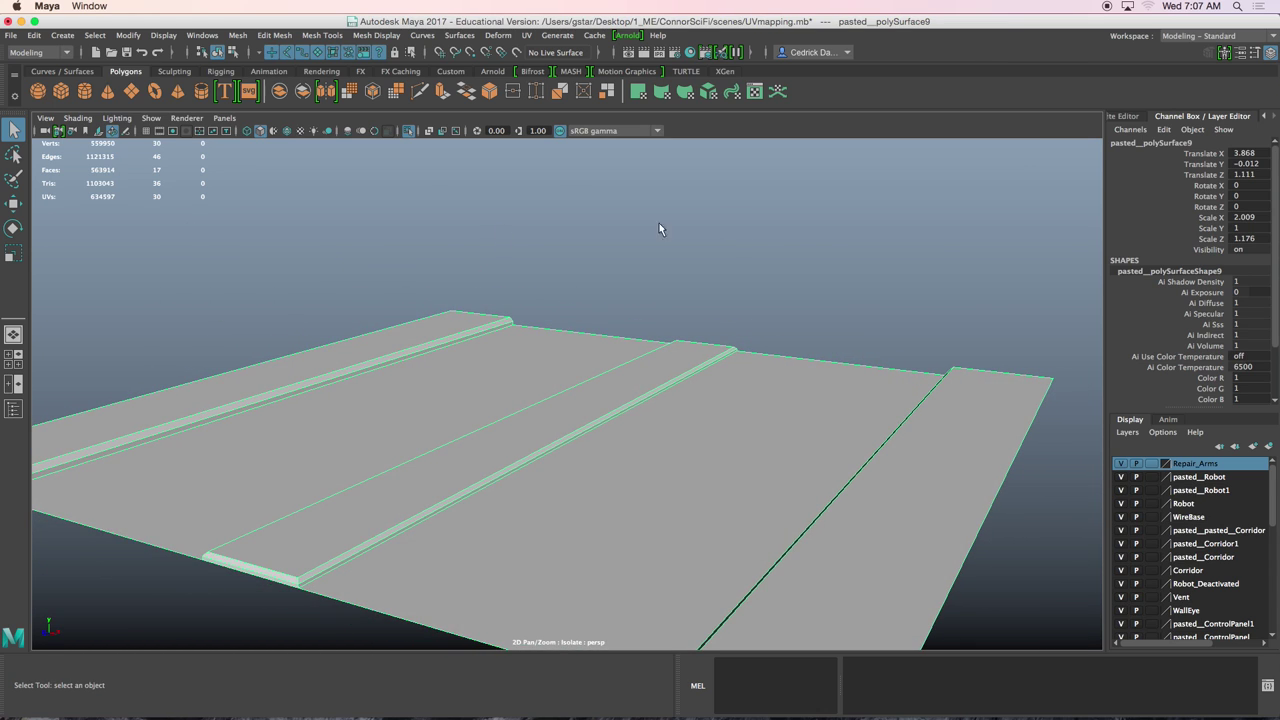
double_click(1177, 144)
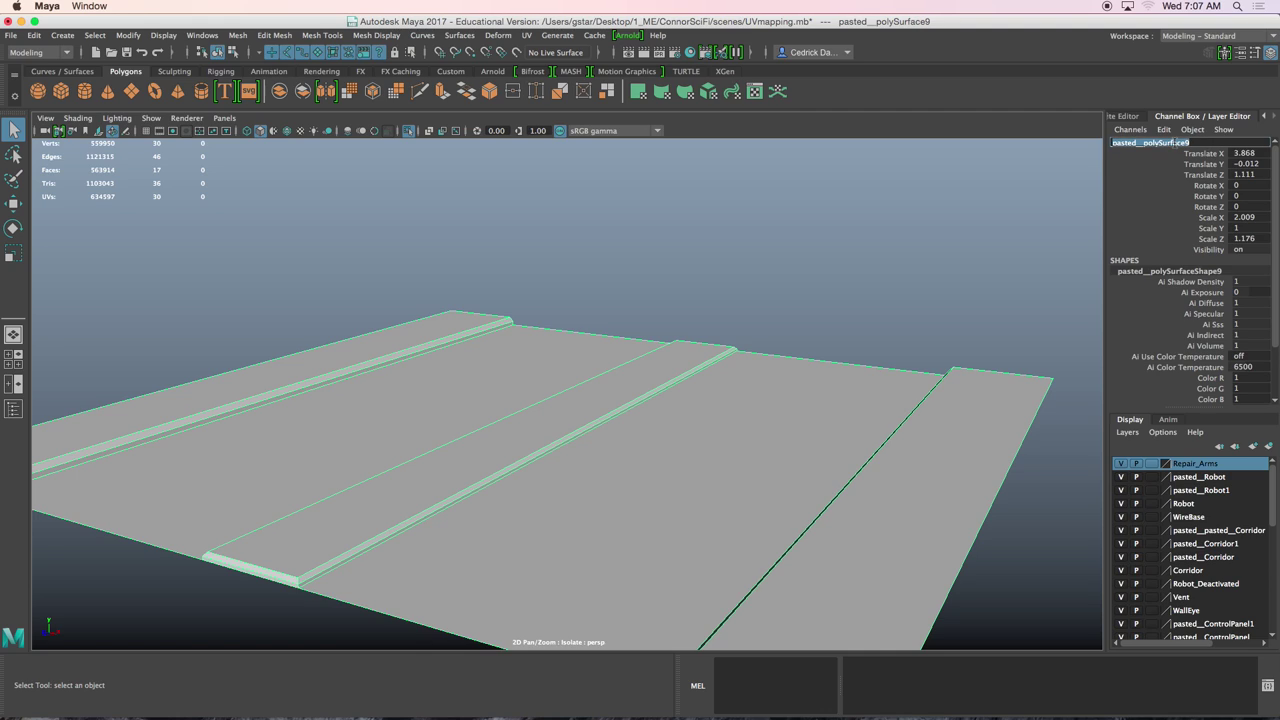
type("Floor_")
key("Return")
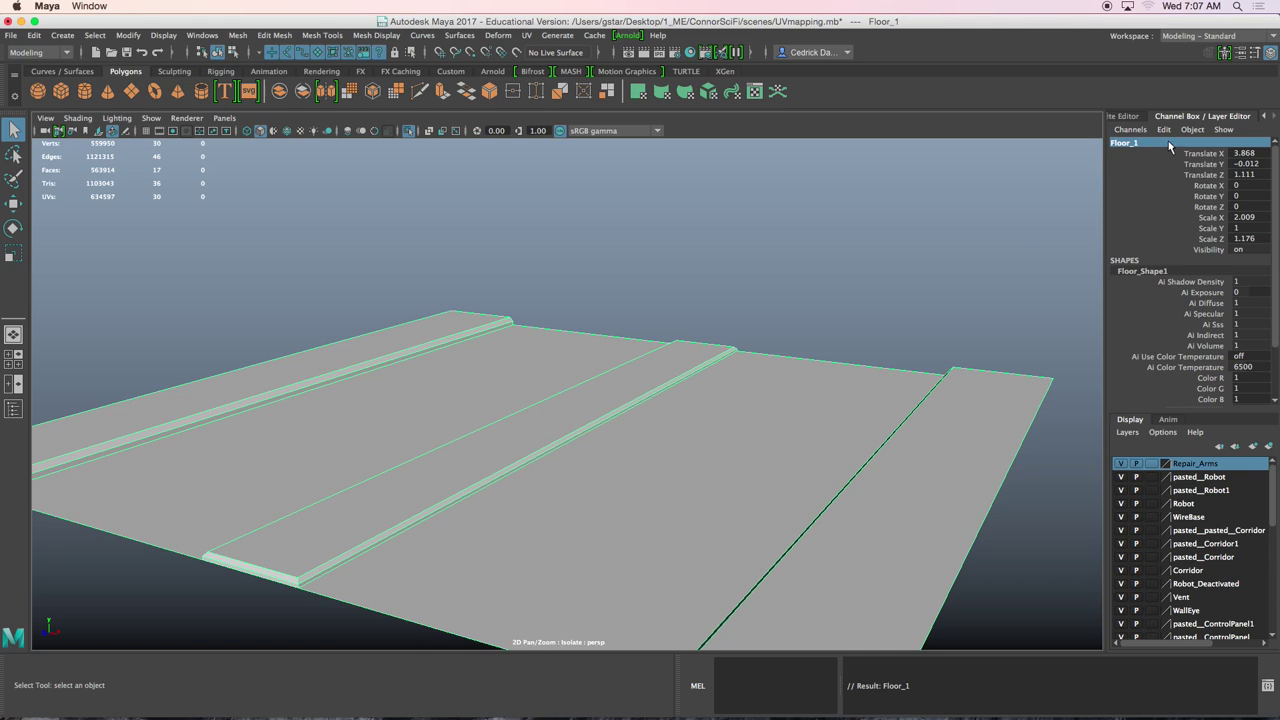
Delete the floor panel's history and freeze its transformations
left_click(36, 38)
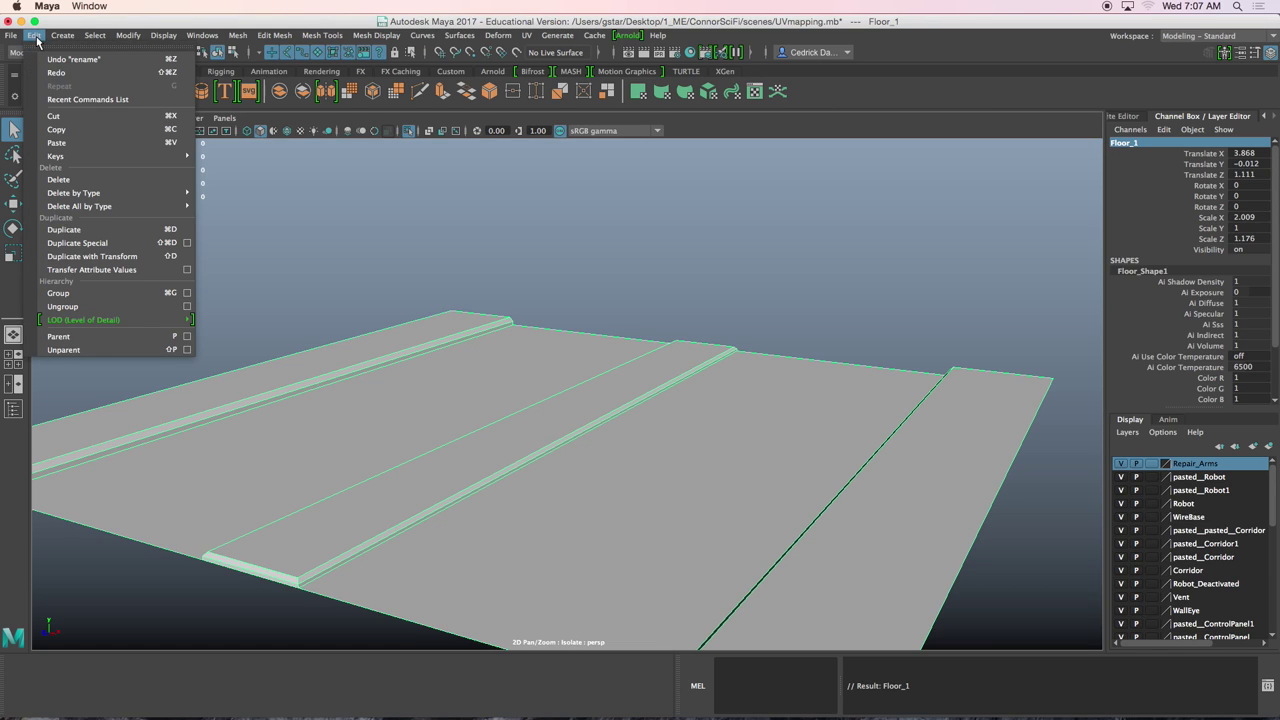
mouse_move(80, 192)
left_click(247, 208)
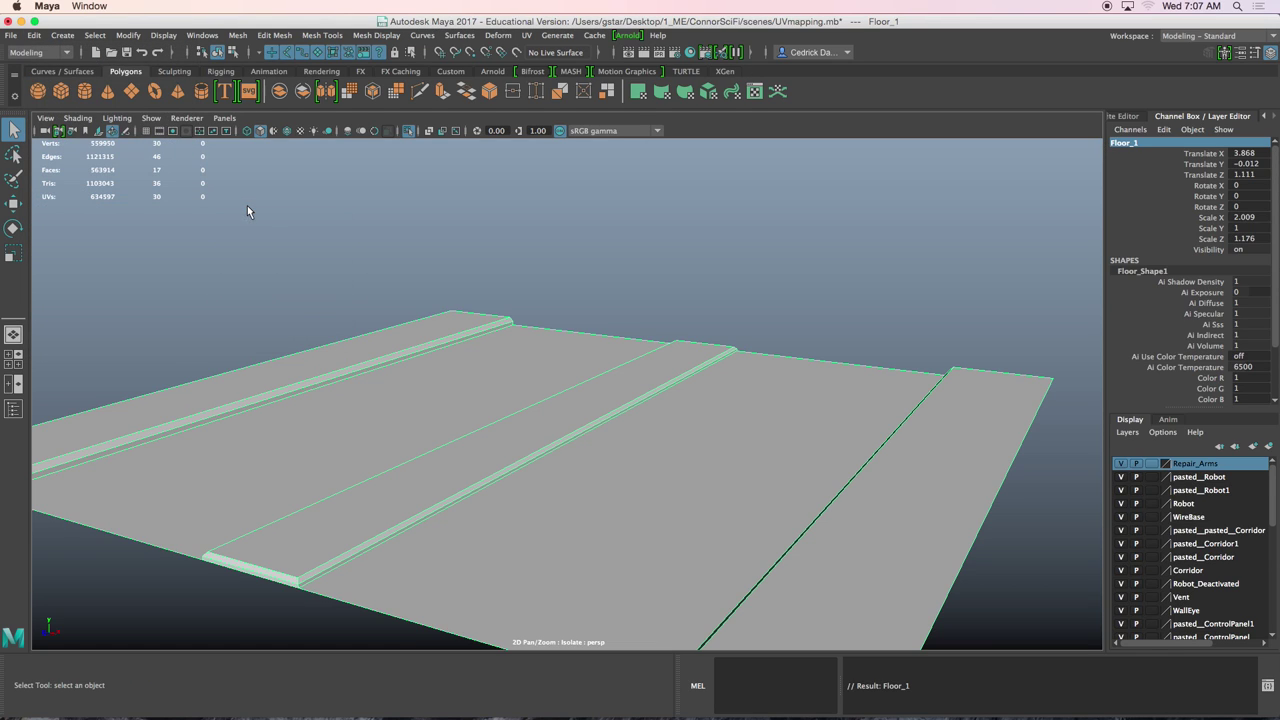
left_click(128, 35)
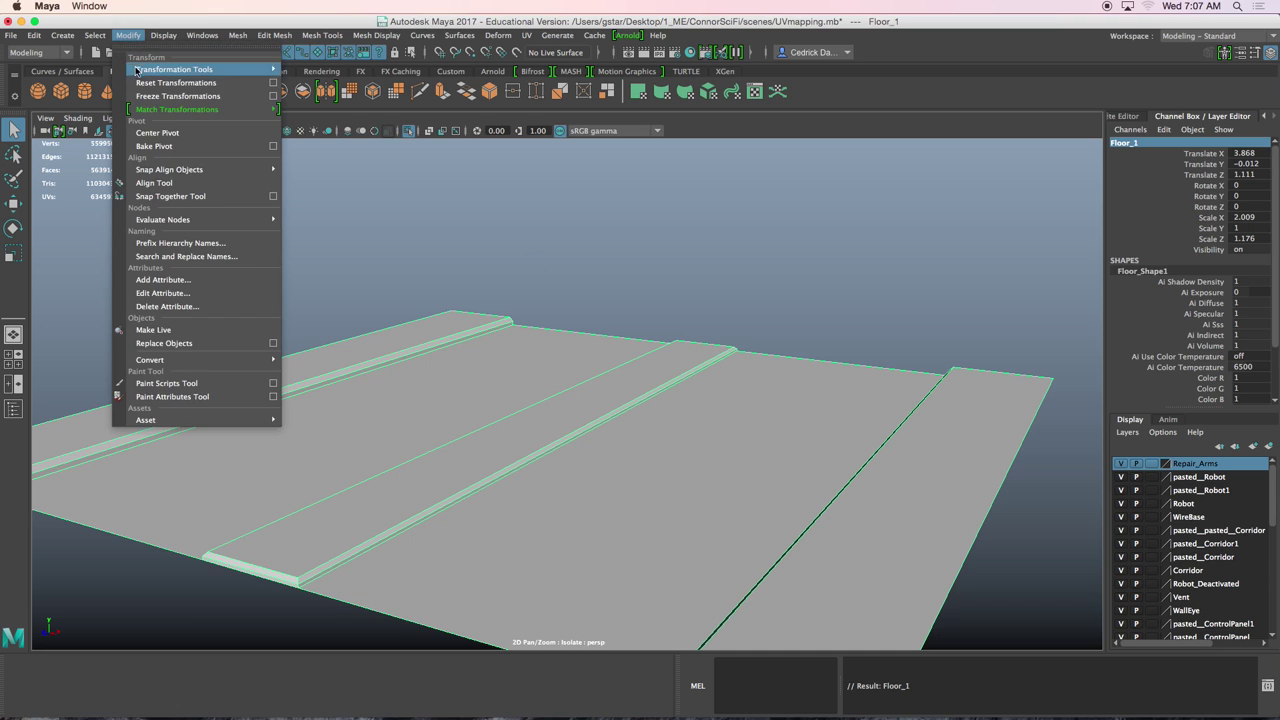
left_click(140, 96)
left_click_drag(521, 323, 671, 297, "alt")
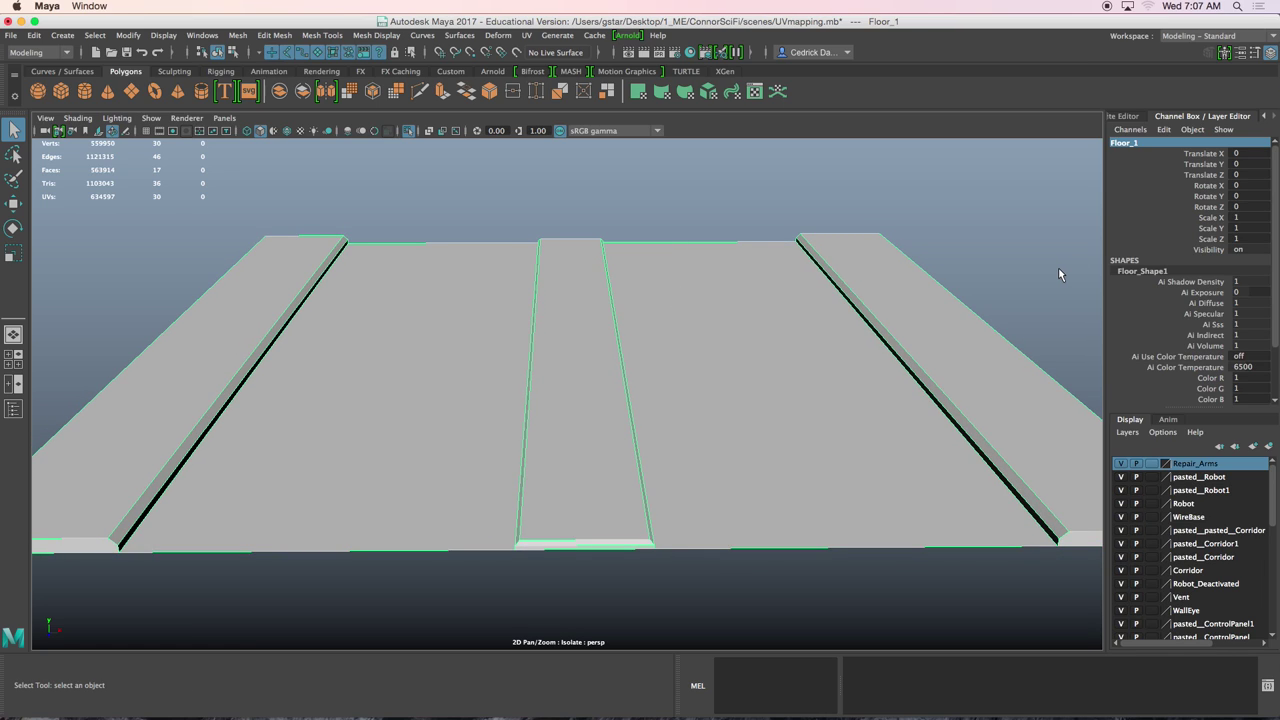
Open the UV Editor for the floor, hide its texture image, and place the window beside the model
left_click(526, 36)
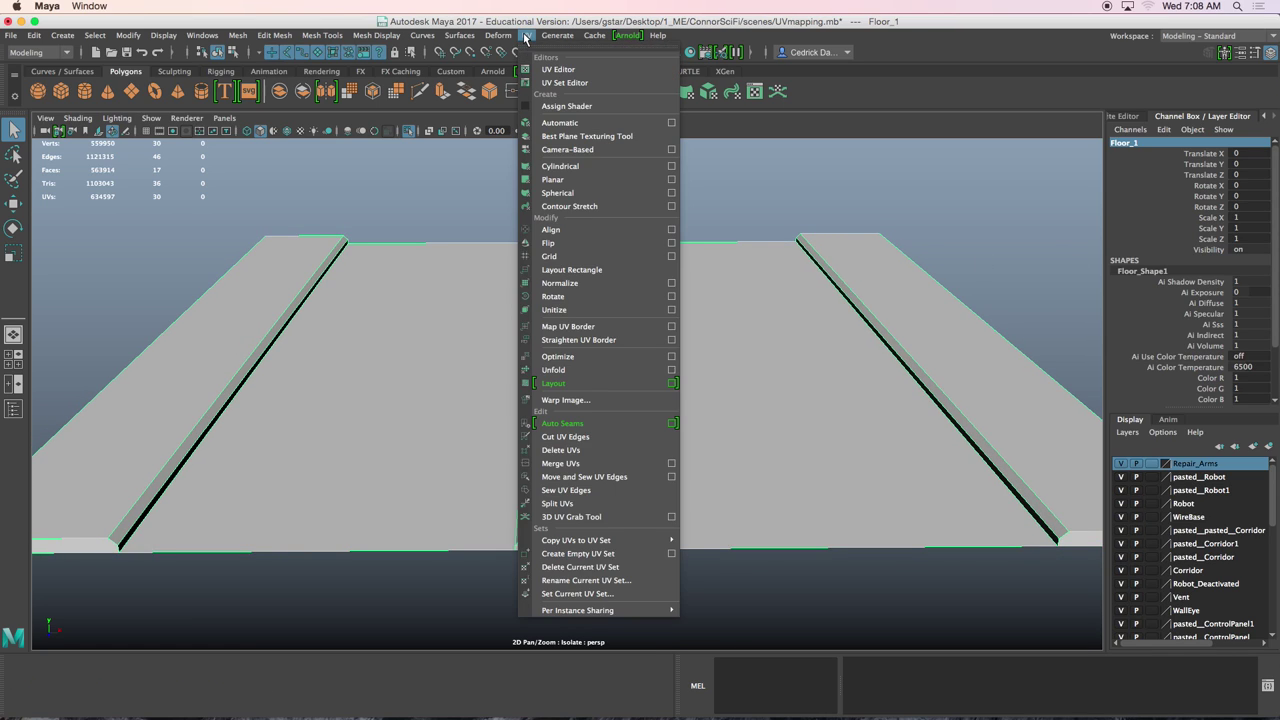
left_click(552, 70)
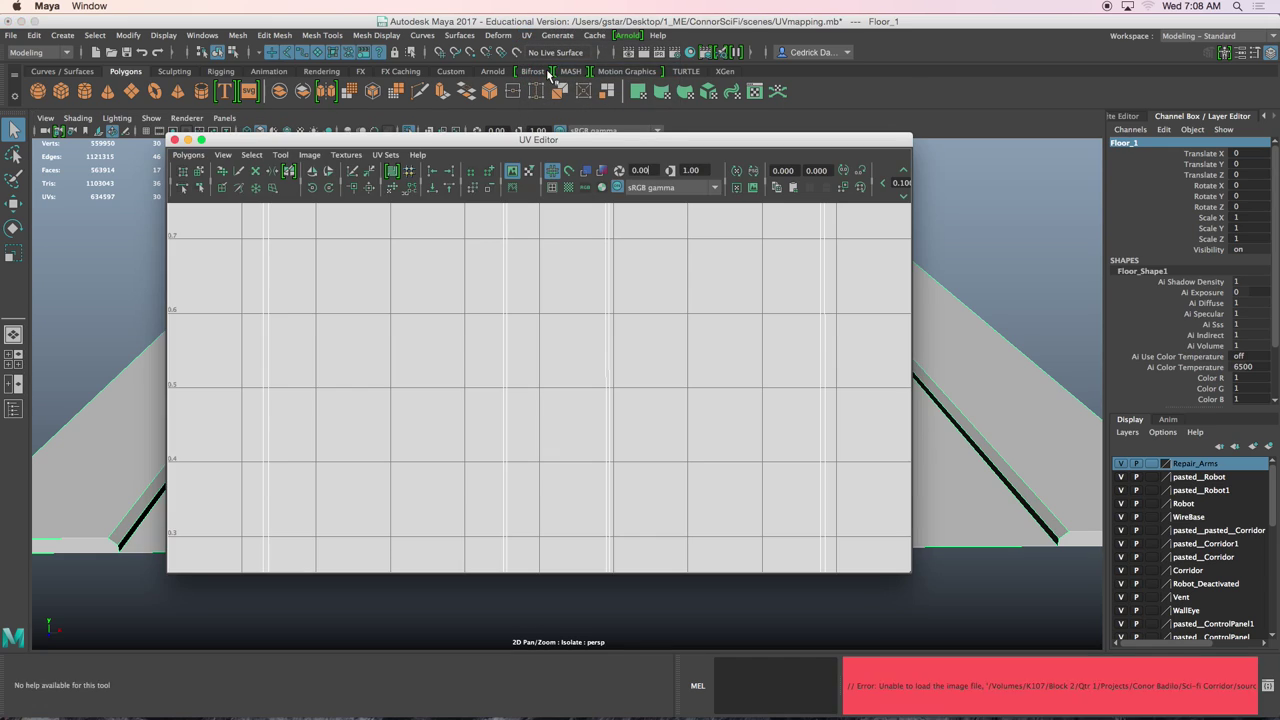
scroll(568, 369, "down", 6)
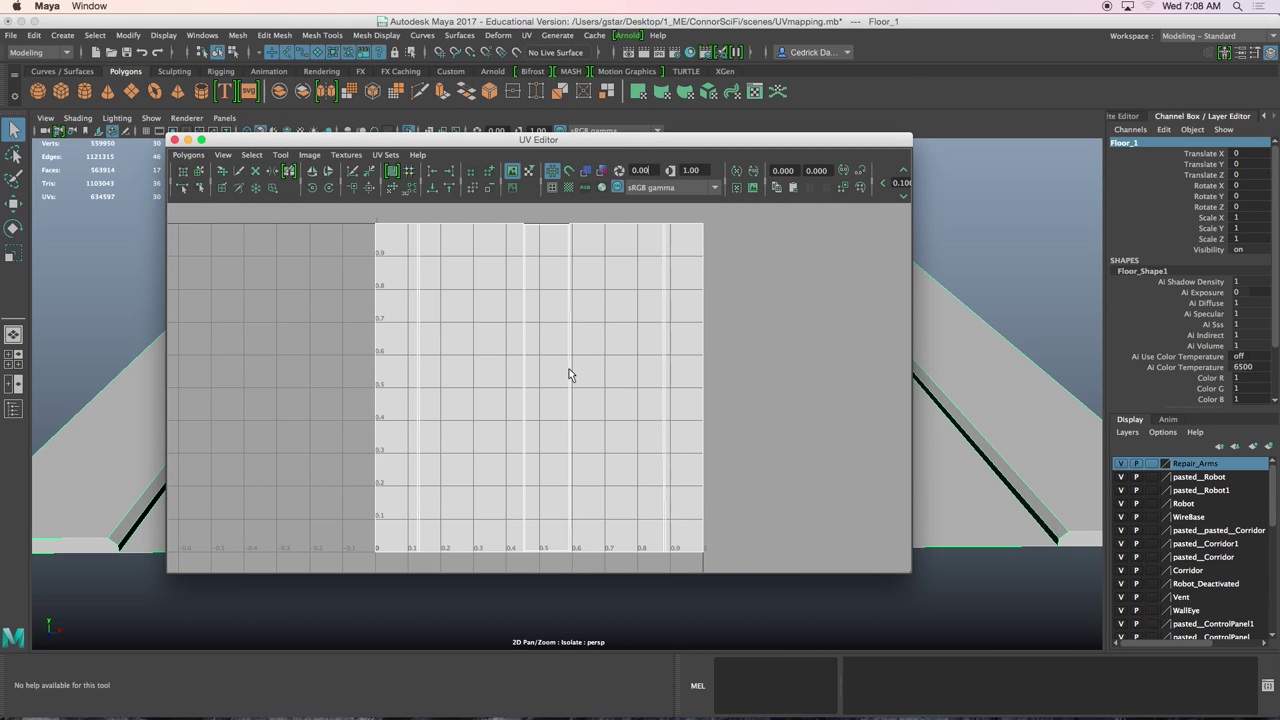
left_click(512, 173)
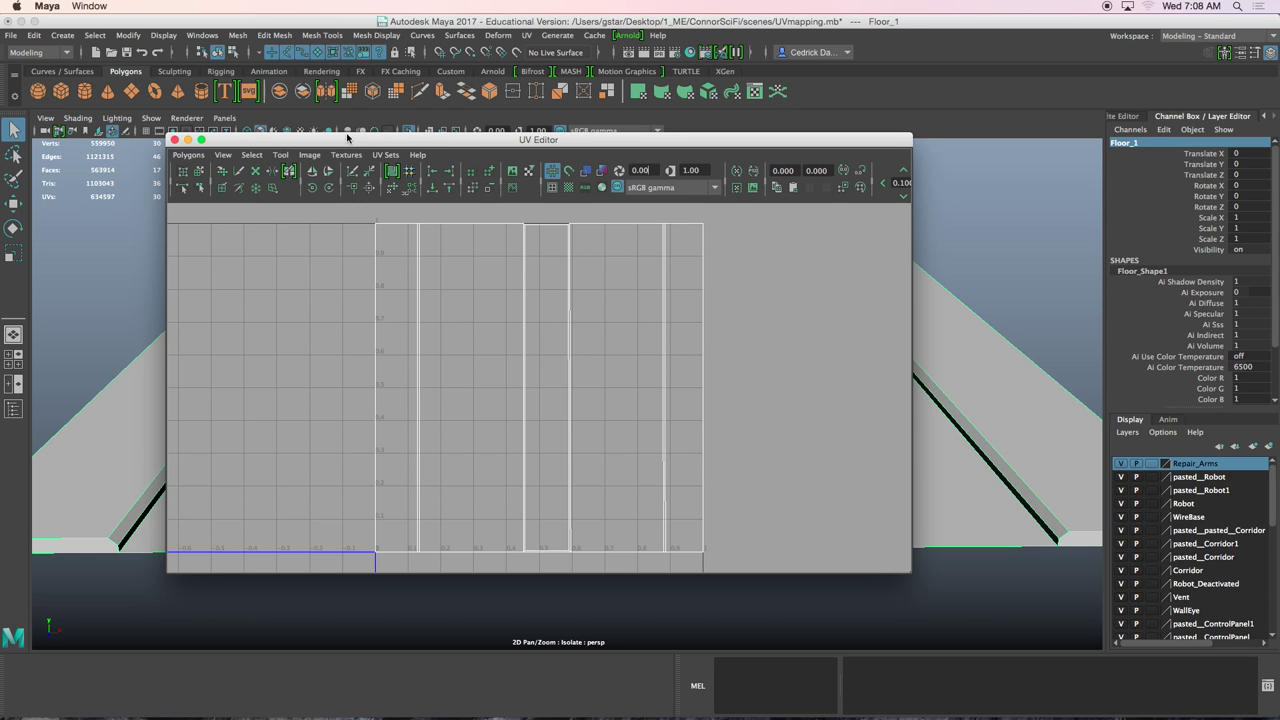
left_click_drag(313, 138, 652, 130)
left_click_drag(505, 126, 742, 146)
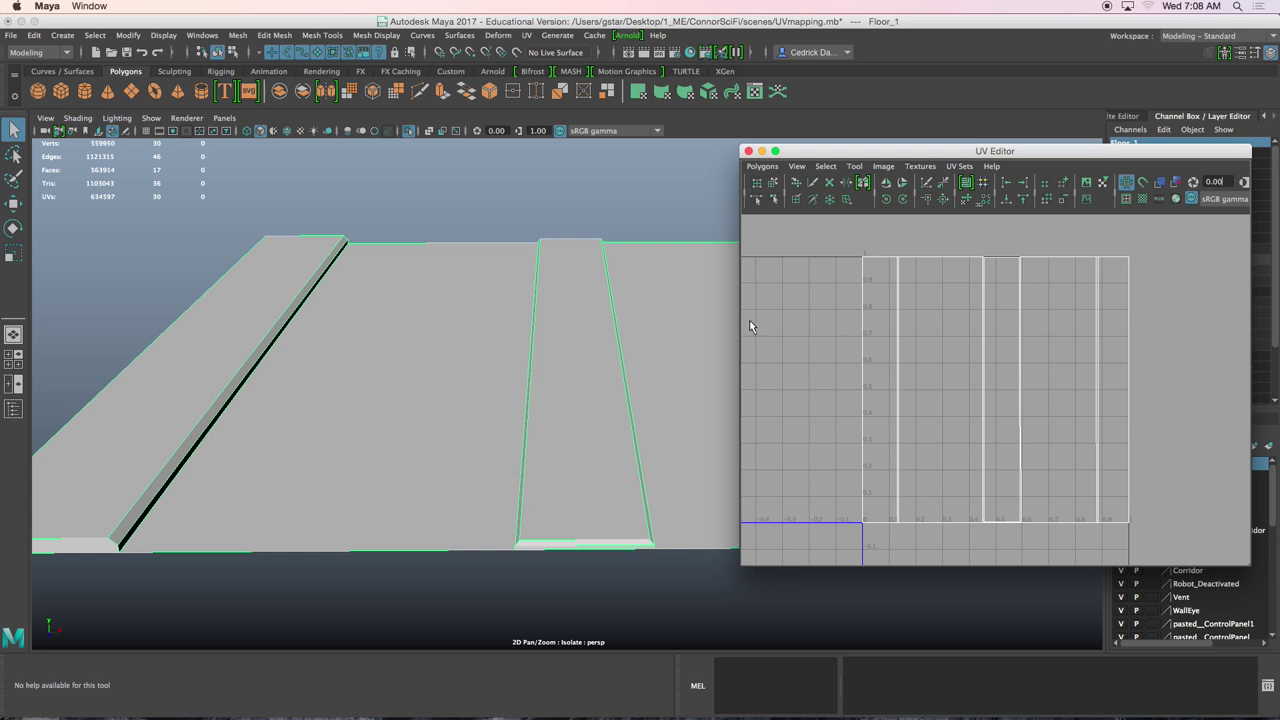
Assign a new Lambert material to the floor panel
left_click_drag(646, 317, 545, 272, "alt")
right_click_drag(545, 272, 540, 608)
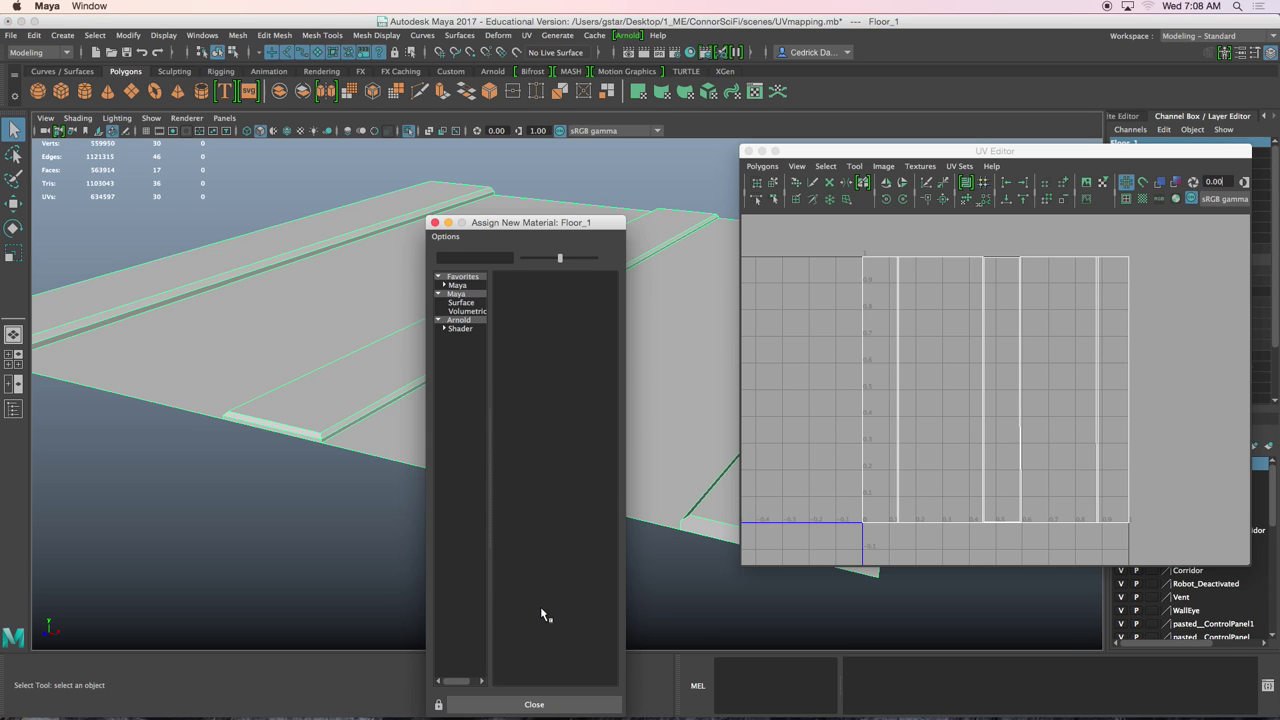
left_click_drag(494, 227, 383, 165)
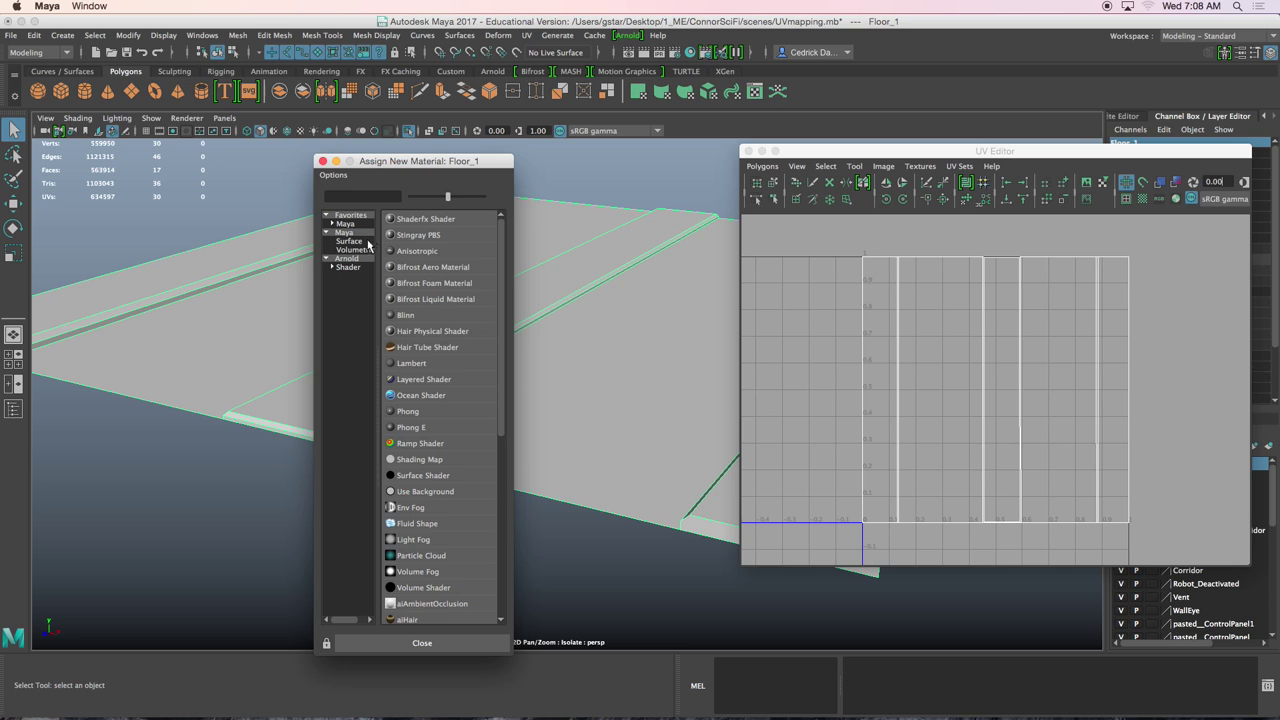
left_click(347, 233)
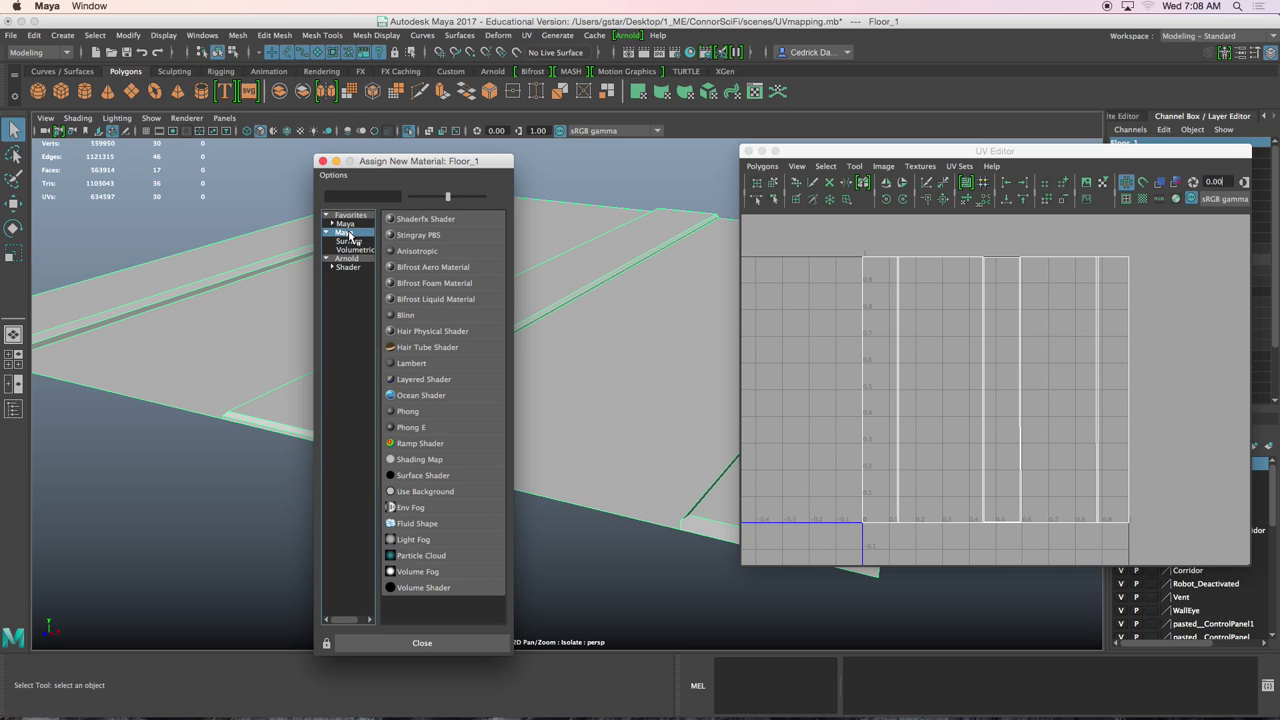
left_click(417, 362)
Map a Checker texture to the color of the floor's new Lambert material
left_click_drag(597, 377, 477, 387, "alt")
left_click_drag(853, 151, 643, 371)
left_click_drag(637, 291, 597, 272, "alt")
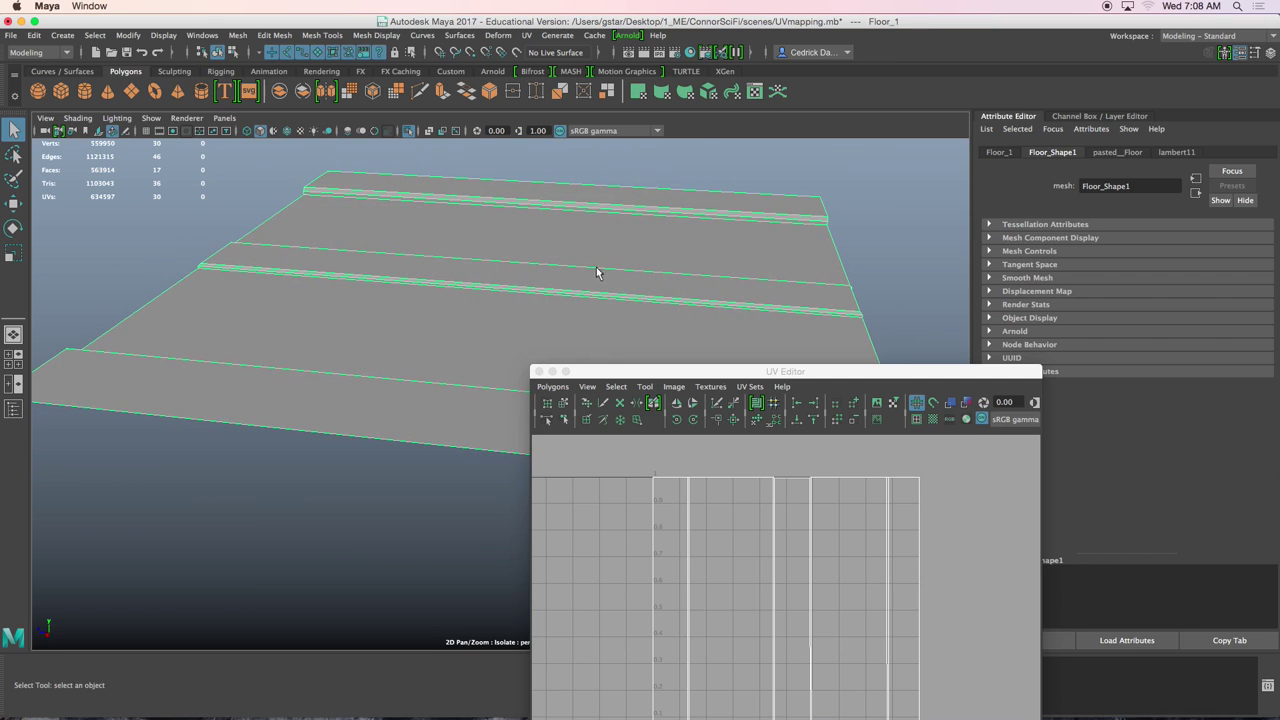
left_click(1180, 152)
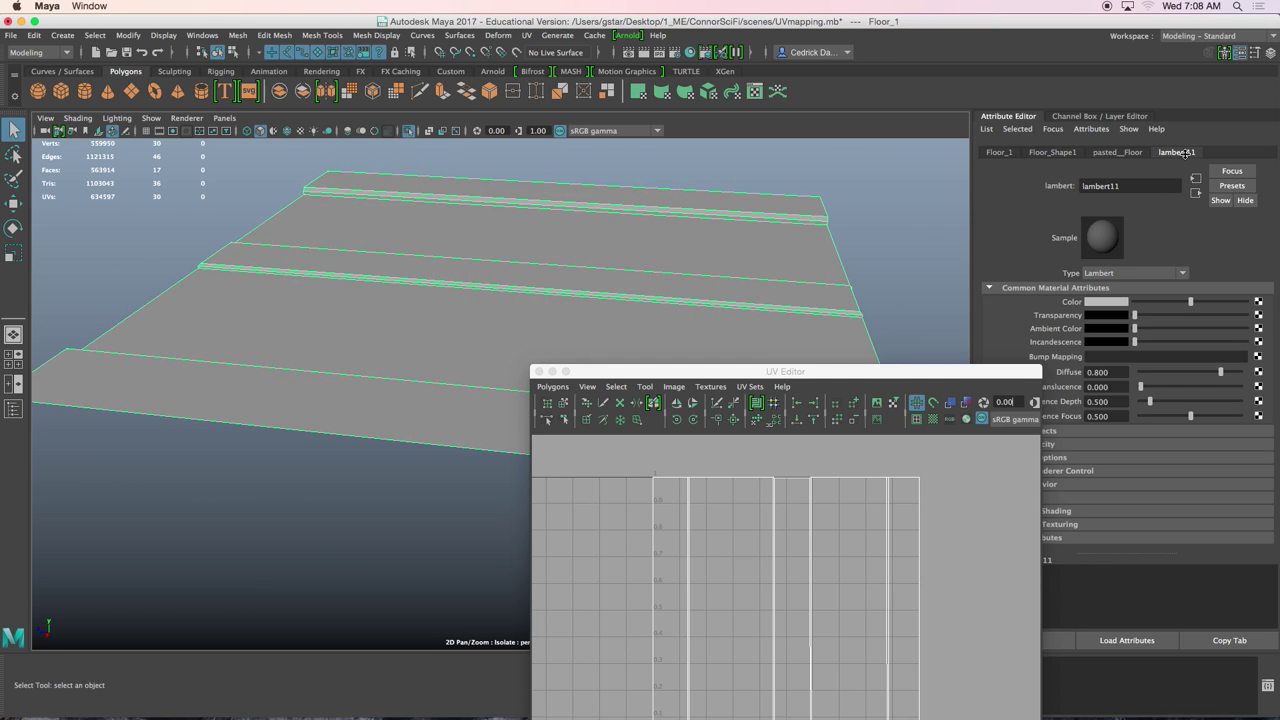
left_click(1258, 302)
left_click(539, 296)
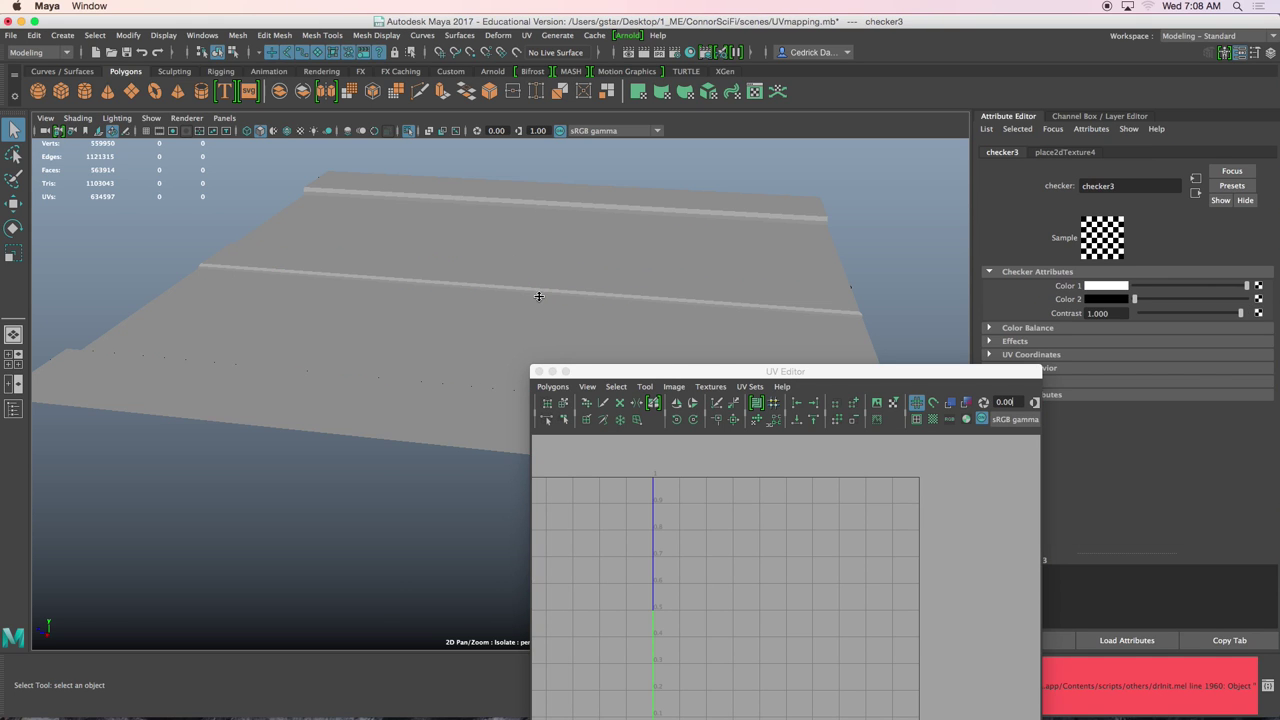
Turn on textured display and examine the checker pattern across the floor panel
mouse_move(620, 314)
left_mouse_down("alt")
mouse_move(509, 286)
mouse_move(653, 288)
mouse_move(586, 300)
left_mouse_up("alt")
key("6")
mouse_move(489, 318)
left_mouse_down("alt")
mouse_move(485, 302)
mouse_move(503, 343)
mouse_move(503, 320)
mouse_move(537, 313)
mouse_move(498, 291)
mouse_move(431, 307)
left_mouse_up("alt")
middle_click_drag(407, 330, 516, 326, "alt")
left_click_drag(516, 326, 568, 331, "alt")
left_click_drag(579, 329, 510, 318, "alt")
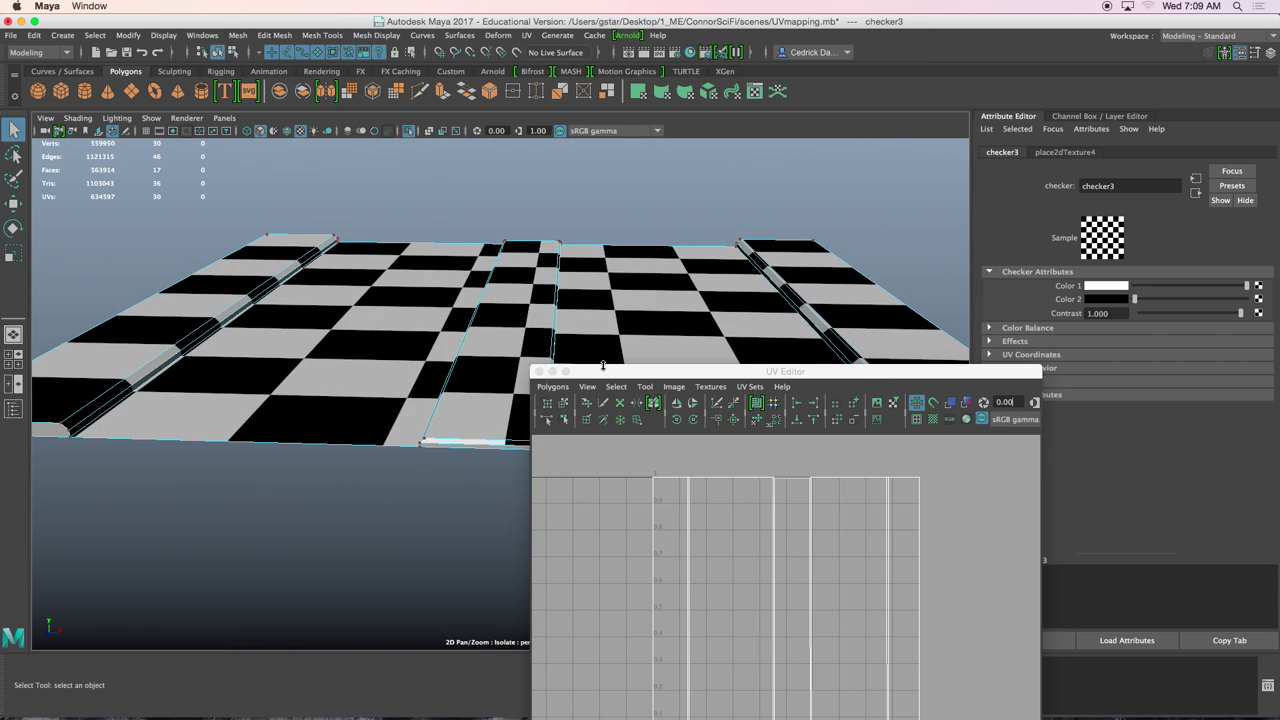
Select the side strip's top and bevel faces in turn and examine their UVs in the UV Editor
left_click_drag(608, 375, 644, 322)
mouse_move(406, 380)
left_mouse_down("alt")
mouse_move(423, 380)
mouse_move(394, 396)
left_mouse_up("alt")
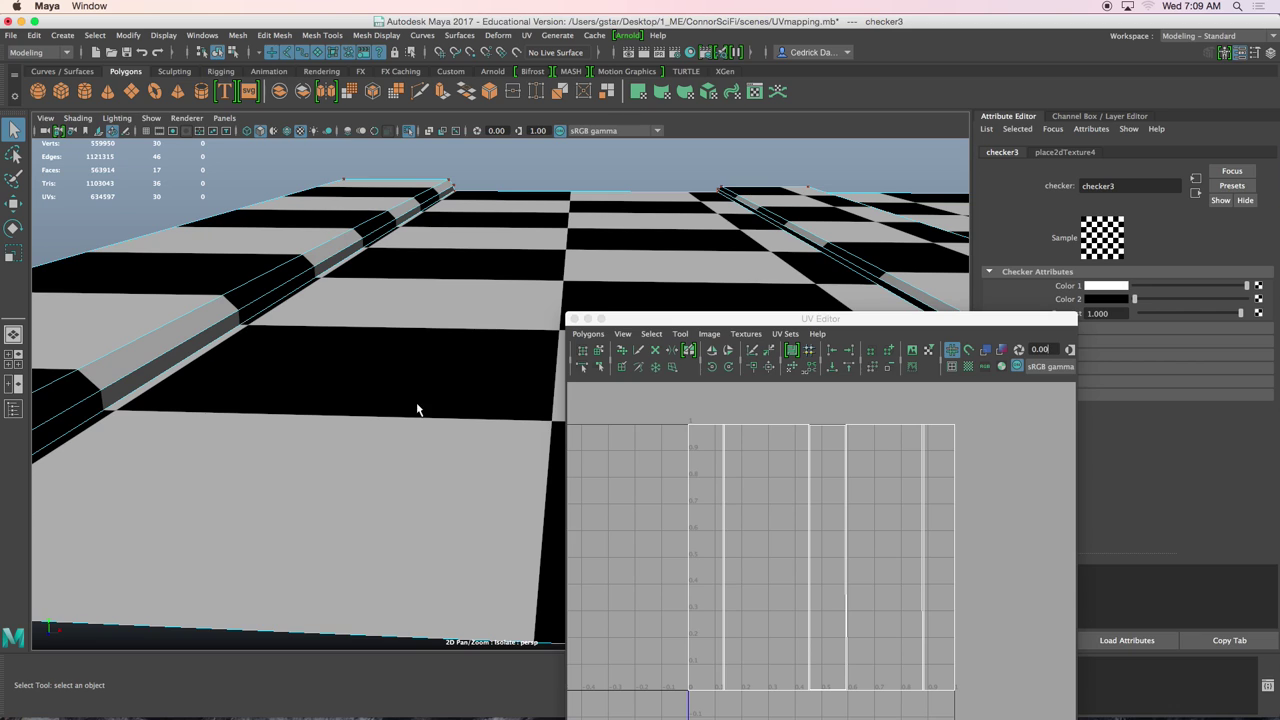
right_click_drag(287, 284, 271, 305)
left_click(270, 305)
left_click(419, 369)
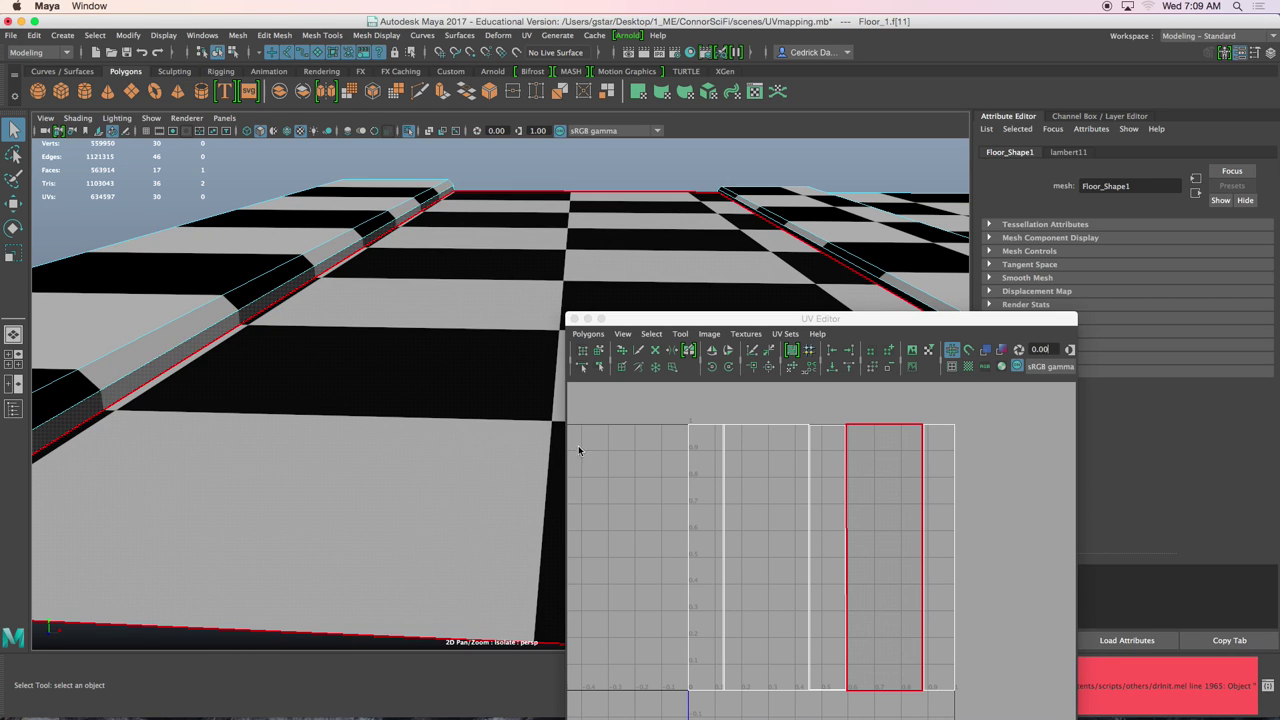
right_click_drag(740, 482, 800, 516, "alt")
scroll(807, 526, "down", 5)
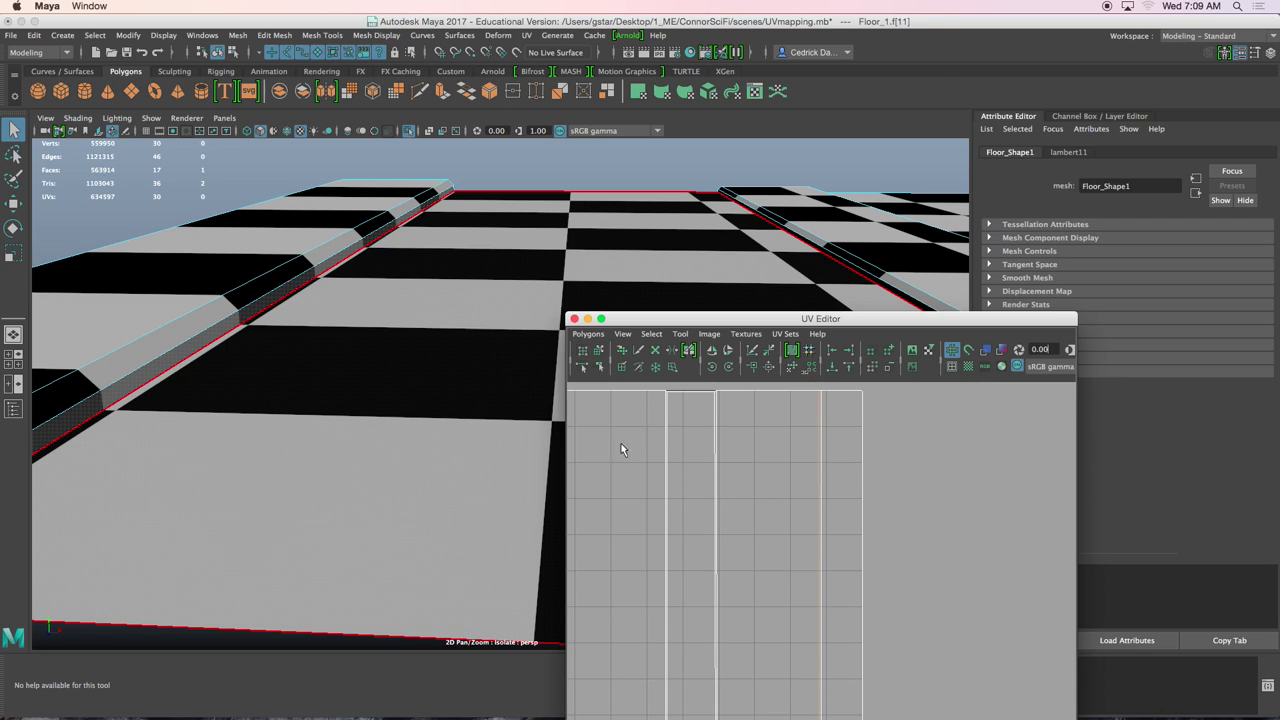
double_click(233, 300)
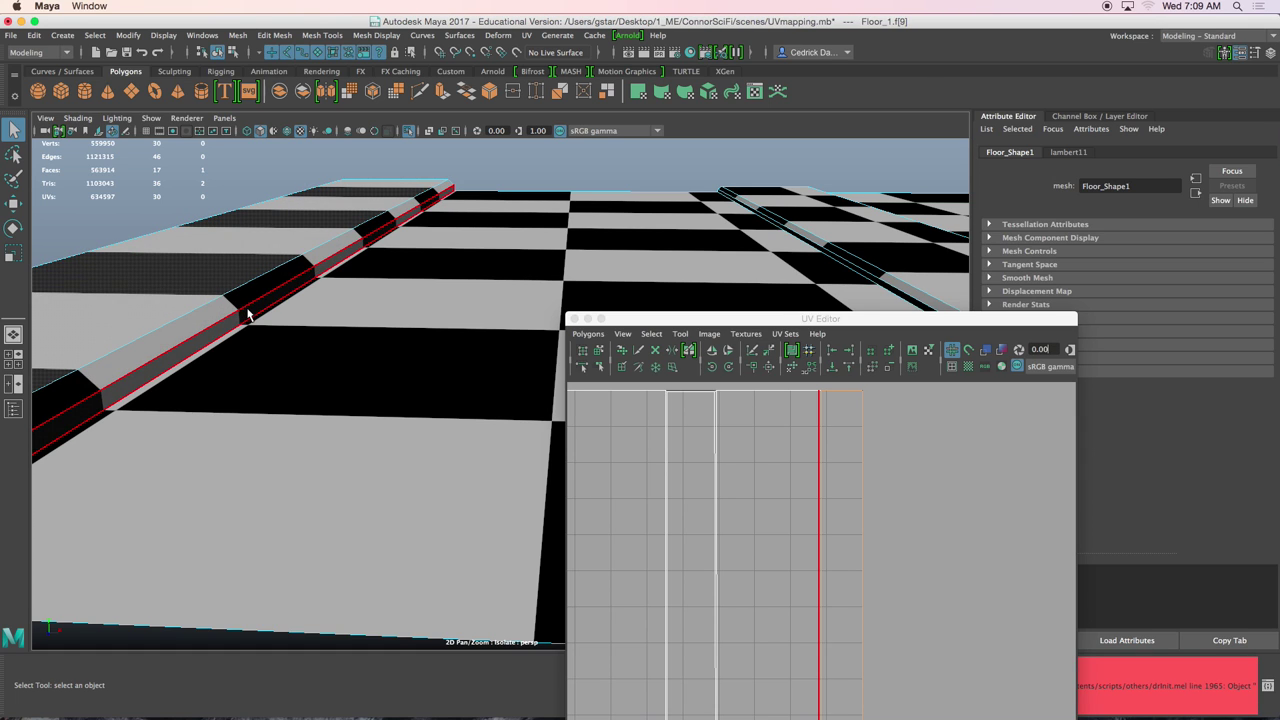
double_click(247, 309)
left_click(743, 508)
Examine how the narrow bevel faces along the middle strip are laid out in the UV Editor
left_click_drag(510, 398, 371, 304, "alt")
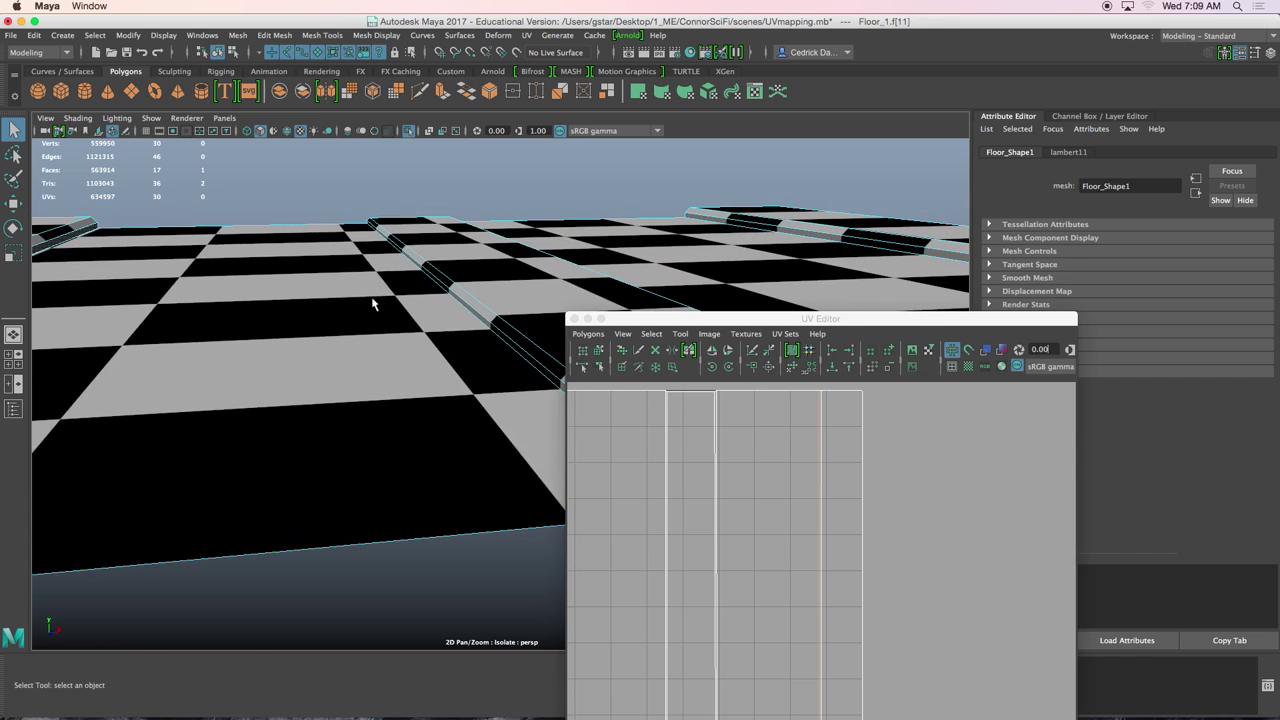
scroll(405, 308, "up", 3)
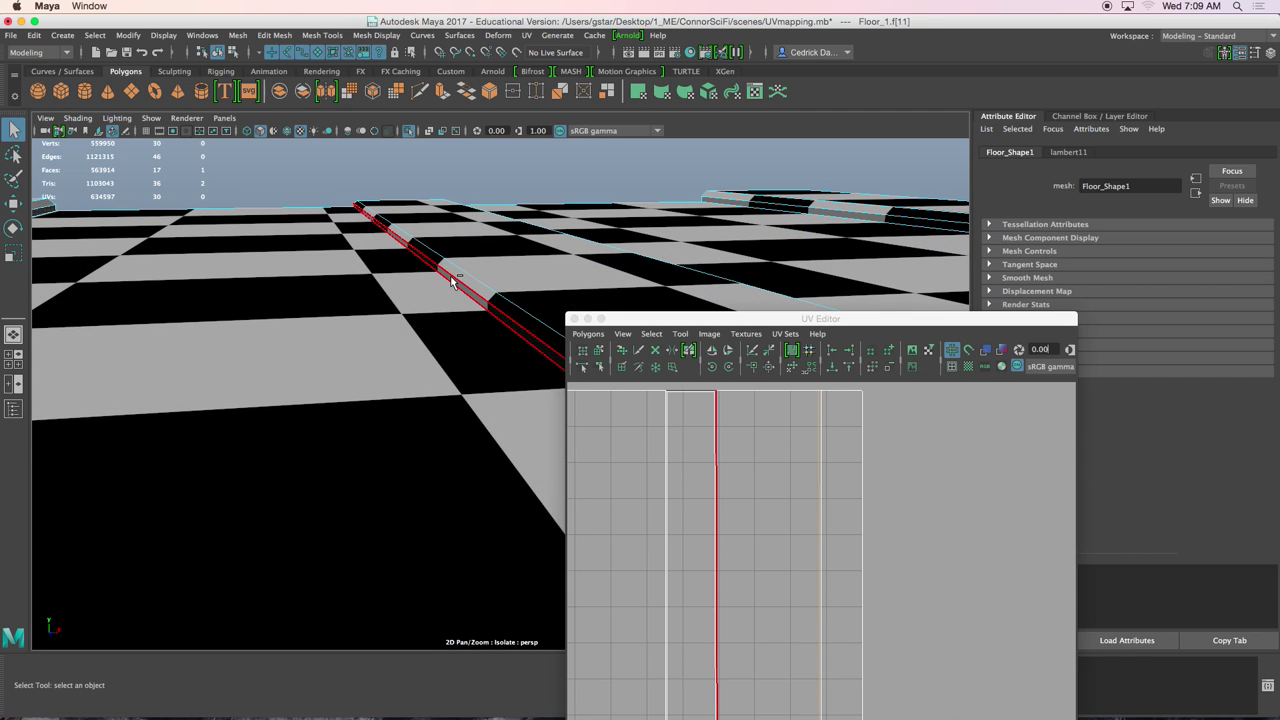
scroll(726, 506, "up", 2)
middle_click_drag(692, 488, 742, 547, "alt")
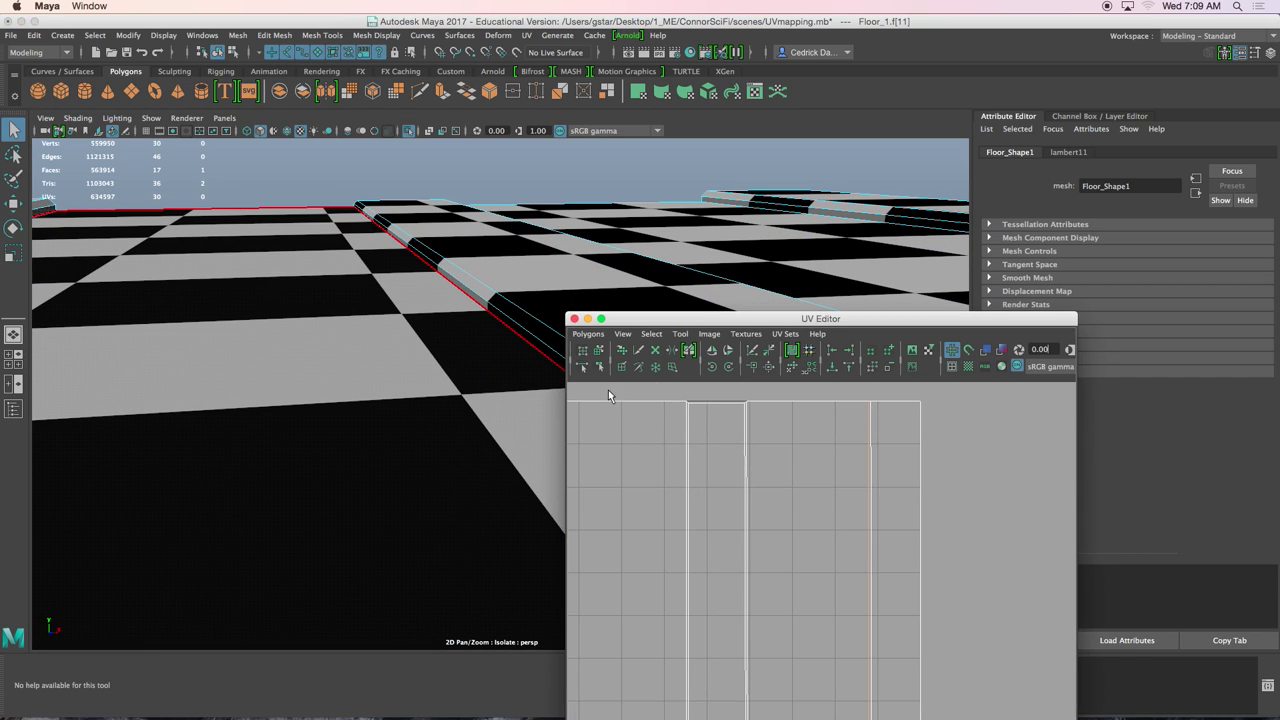
left_click(504, 319)
left_click(754, 509)
scroll(797, 511, "up", 4)
middle_click_drag(717, 510, 801, 600, "alt")
scroll(801, 591, "up", 3)
middle_click_drag(731, 549, 755, 563, "alt")
scroll(768, 570, "up", 2)
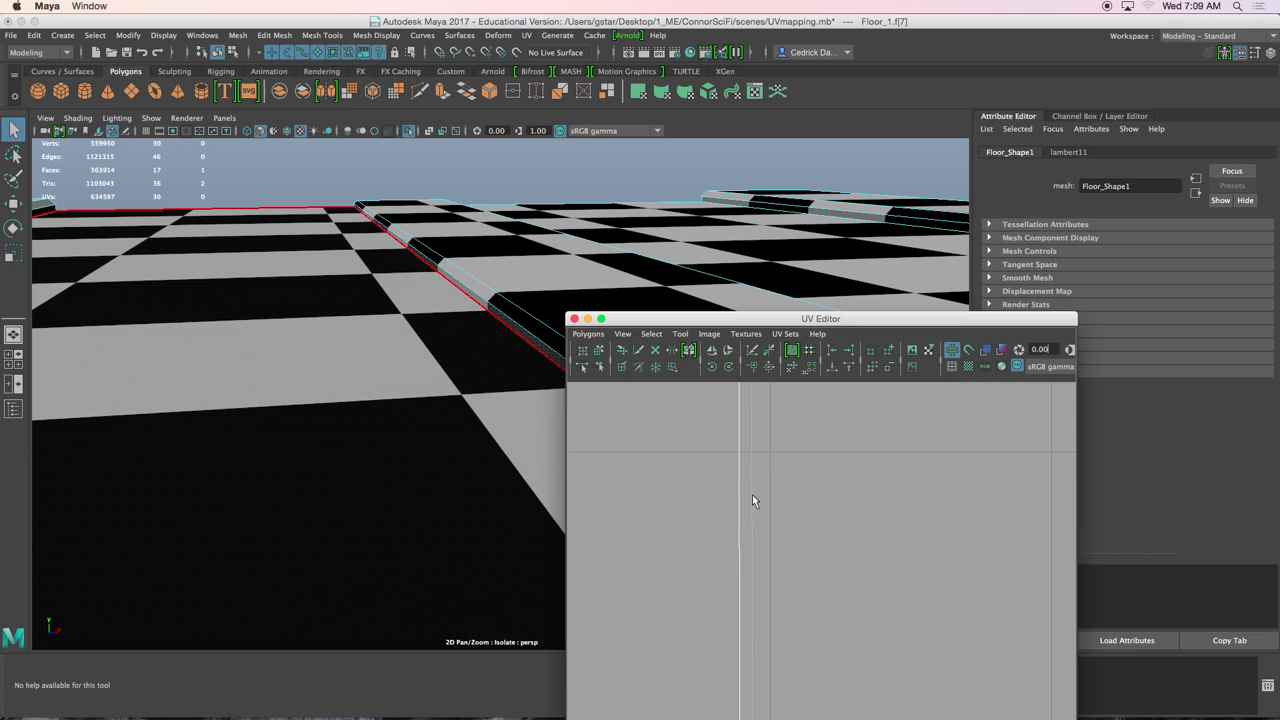
double_click(497, 310)
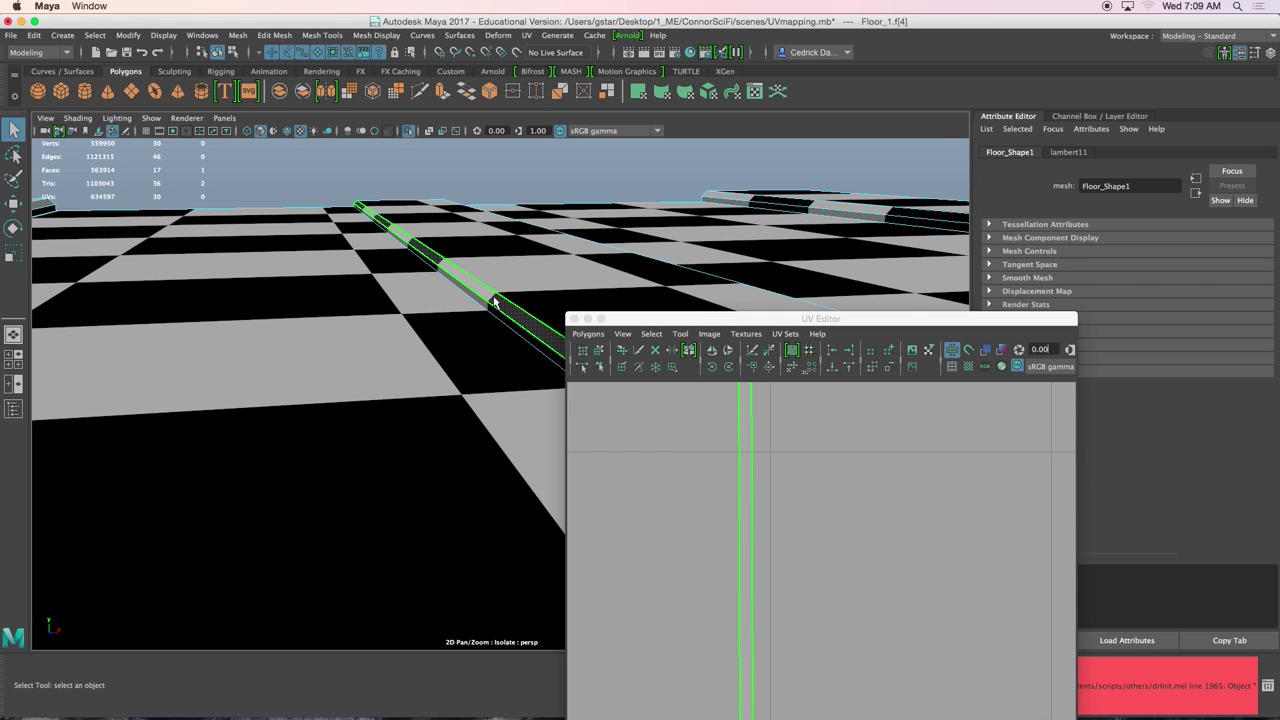
left_click(450, 333)
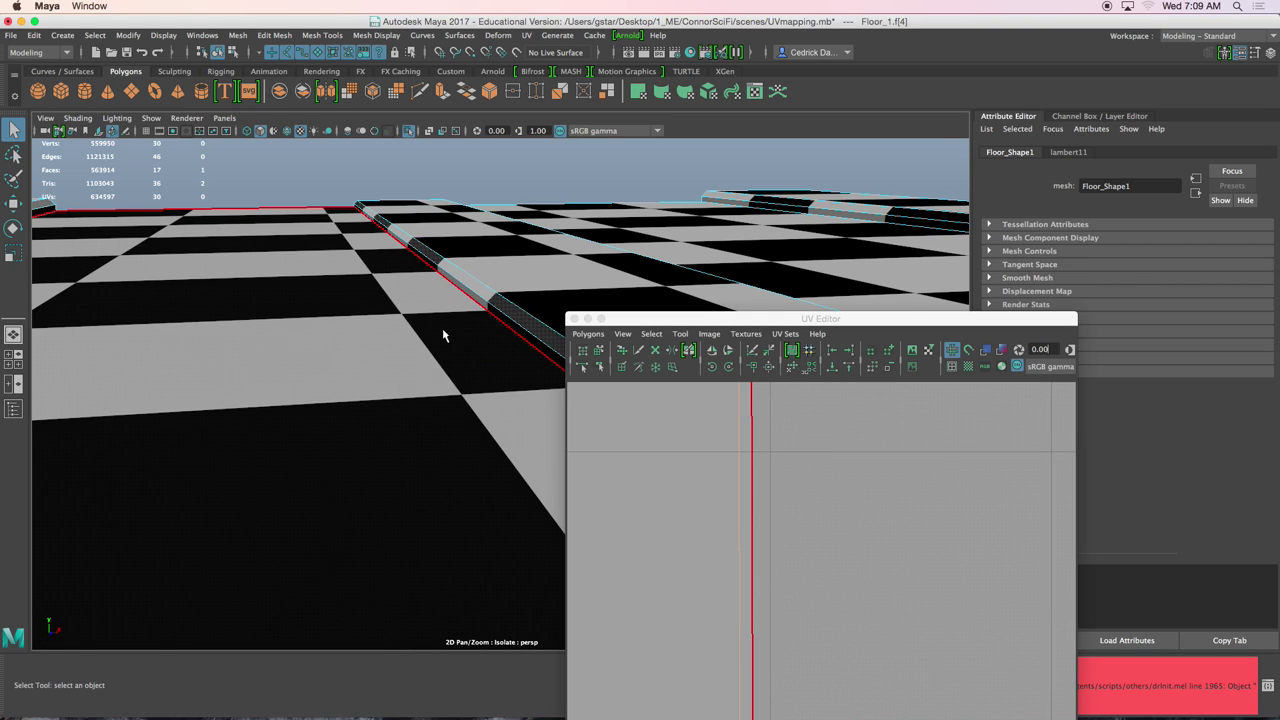
Select the whole floor object and apply Automatic UV mapping to it
left_click_drag(481, 307, 407, 392, "alt")
right_click_drag(427, 438, 463, 303)
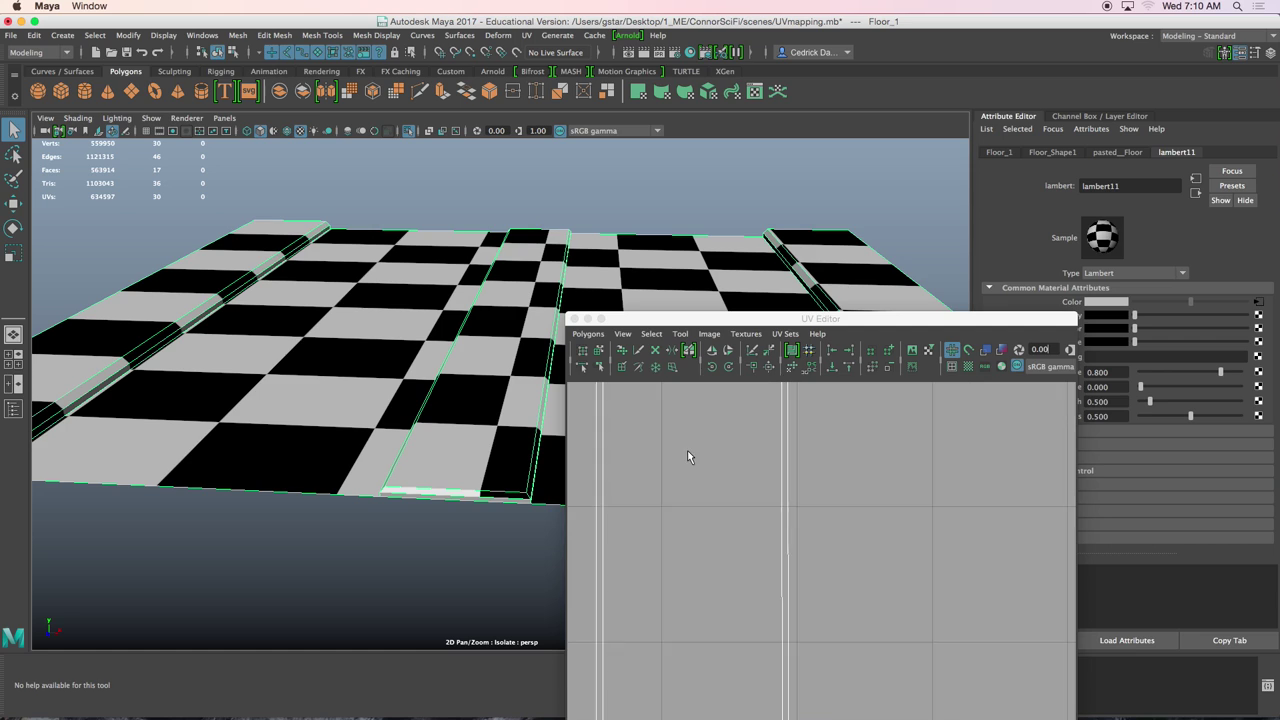
left_click(530, 37)
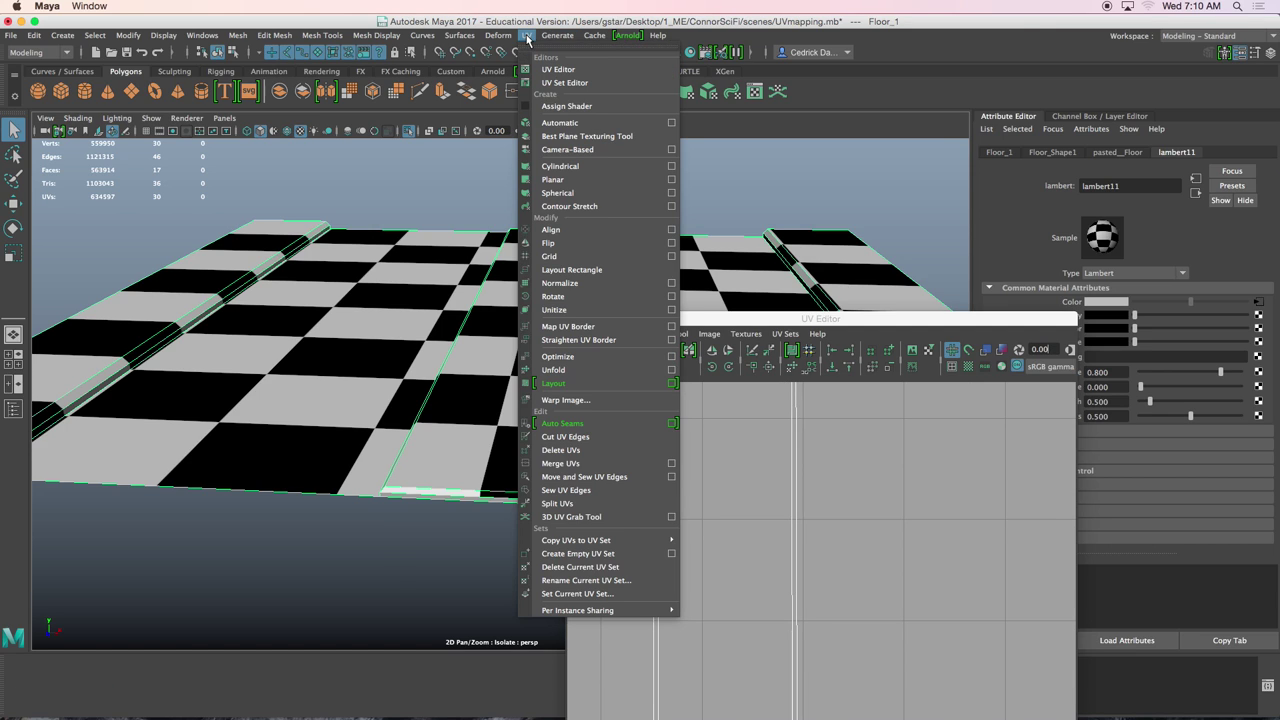
left_click(552, 122)
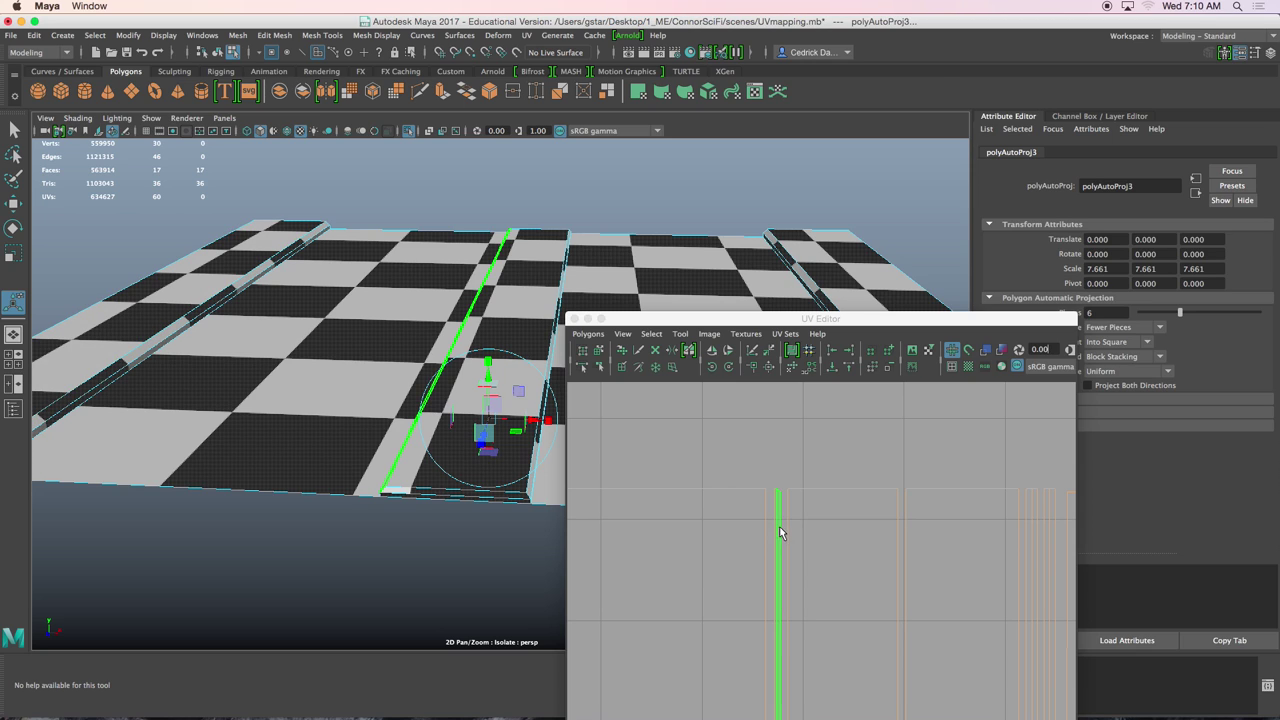
Select the front end face of the raised side strip for UV editing
scroll(773, 529, "up", 5)
scroll(797, 532, "up", 4)
scroll(798, 549, "up", 4)
middle_click_drag(732, 498, 789, 564, "alt")
middle_click_drag(752, 518, 792, 536, "alt")
left_click_drag(354, 399, 337, 366, "alt")
left_click(337, 366)
middle_click_drag(337, 366, 391, 366, "alt")
left_click(291, 366)
right_click_drag(291, 321, 291, 286)
middle_click_drag(286, 450, 314, 414, "alt")
right_click_drag(273, 426, 274, 353)
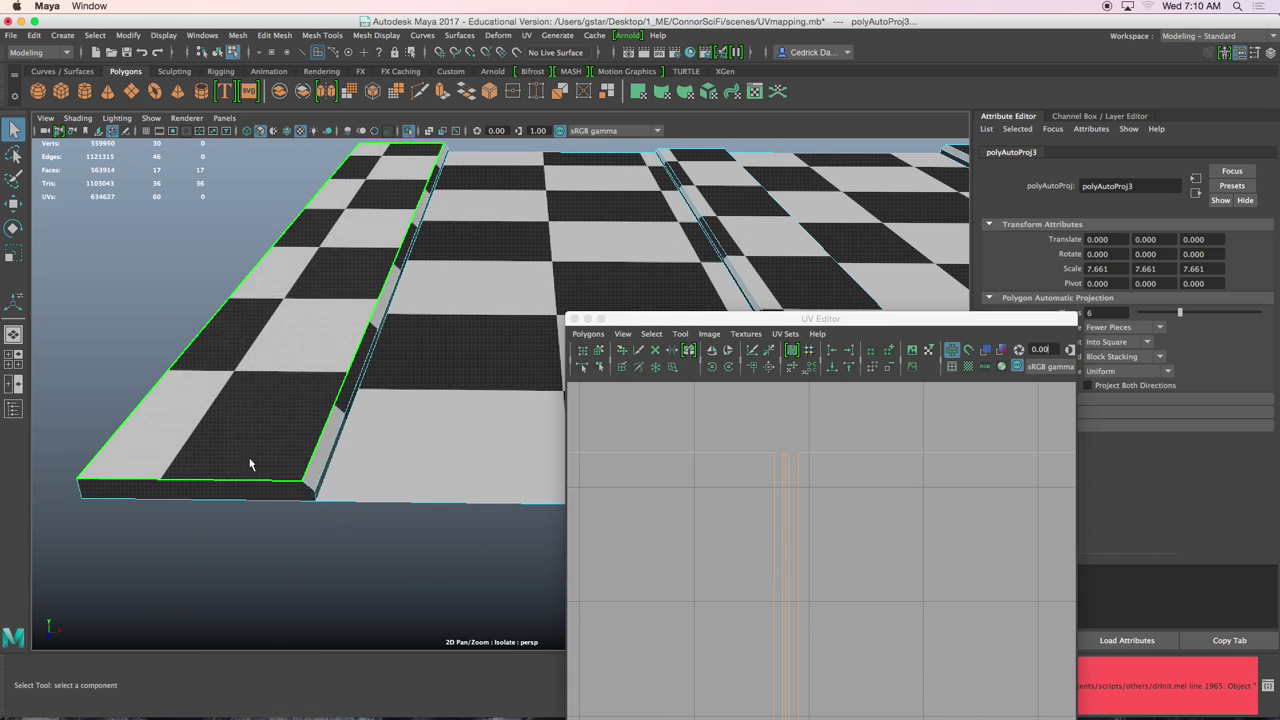
left_click(240, 483)
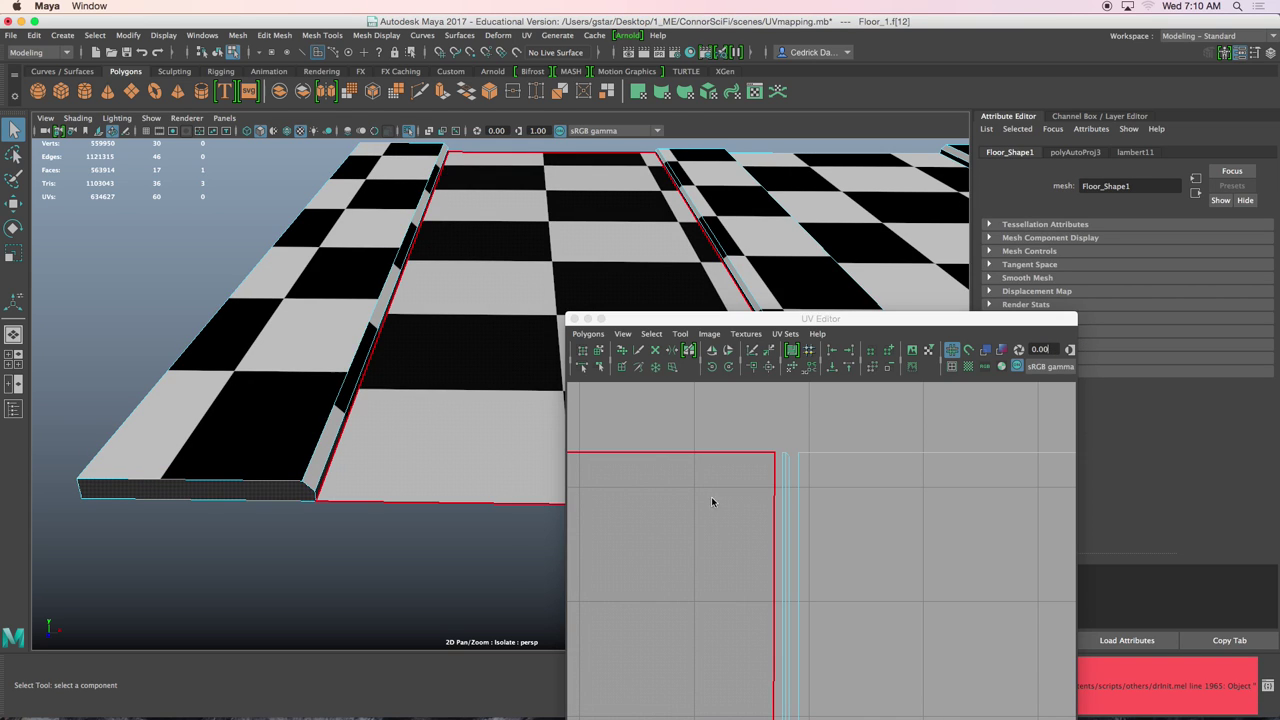
Move the strip end face's UV shell below the 0–1 square at about U 0.1 and rotate it to horizontal
scroll(743, 503, "down", 8)
middle_click_drag(738, 600, 721, 525, "alt")
middle_click_drag(845, 548, 681, 516, "alt")
scroll(849, 557, "up", 5)
left_click(936, 561)
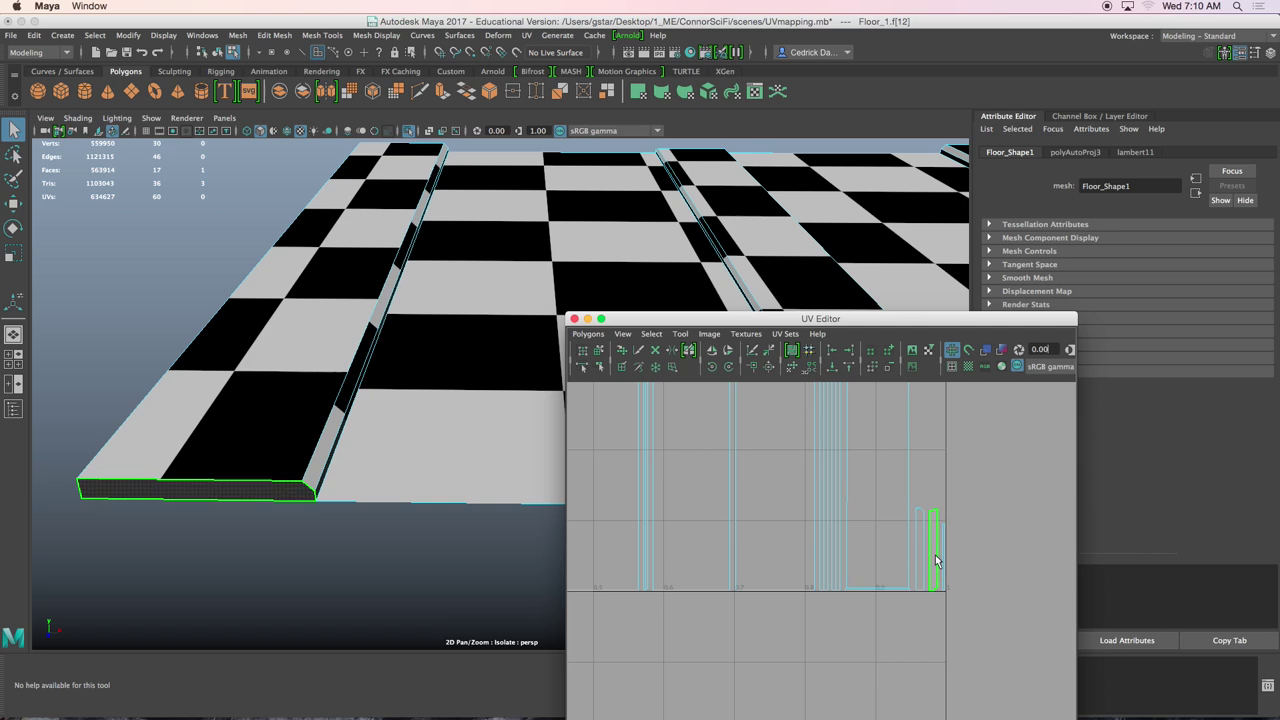
key("w")
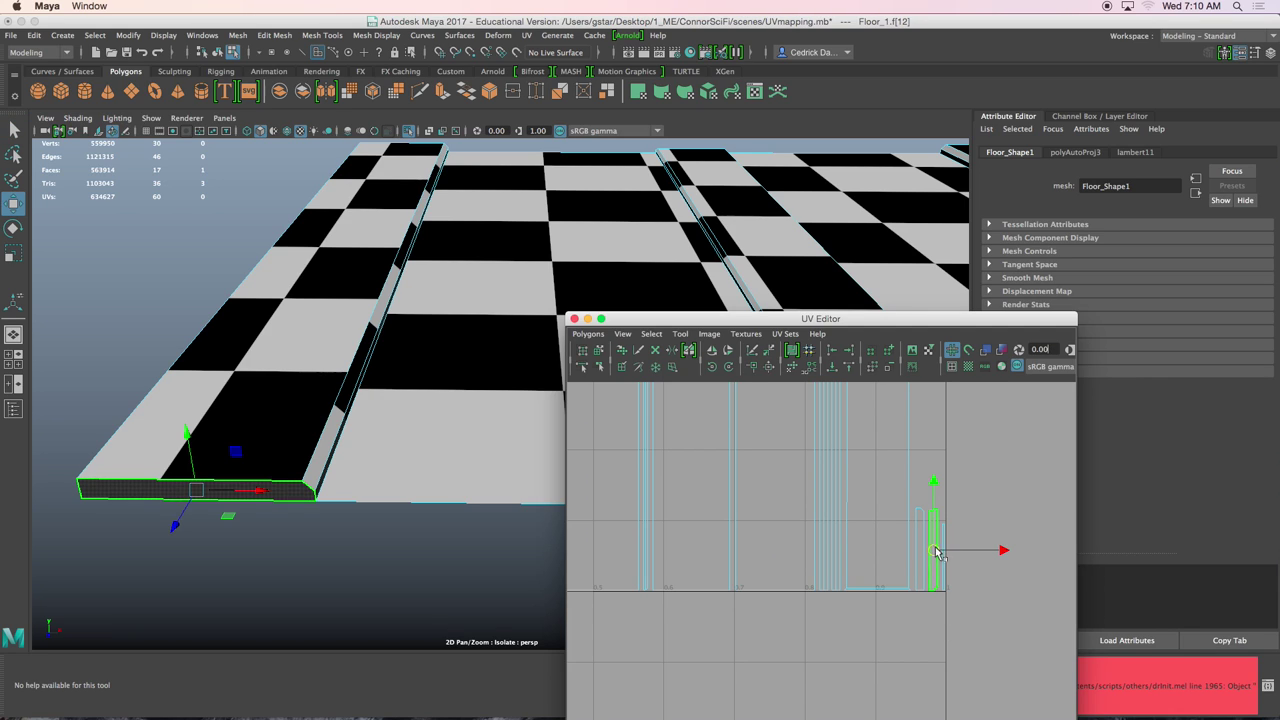
left_click_drag(933, 551, 667, 591)
middle_click_drag(667, 591, 1042, 562, "alt")
left_click_drag(1039, 565, 687, 617)
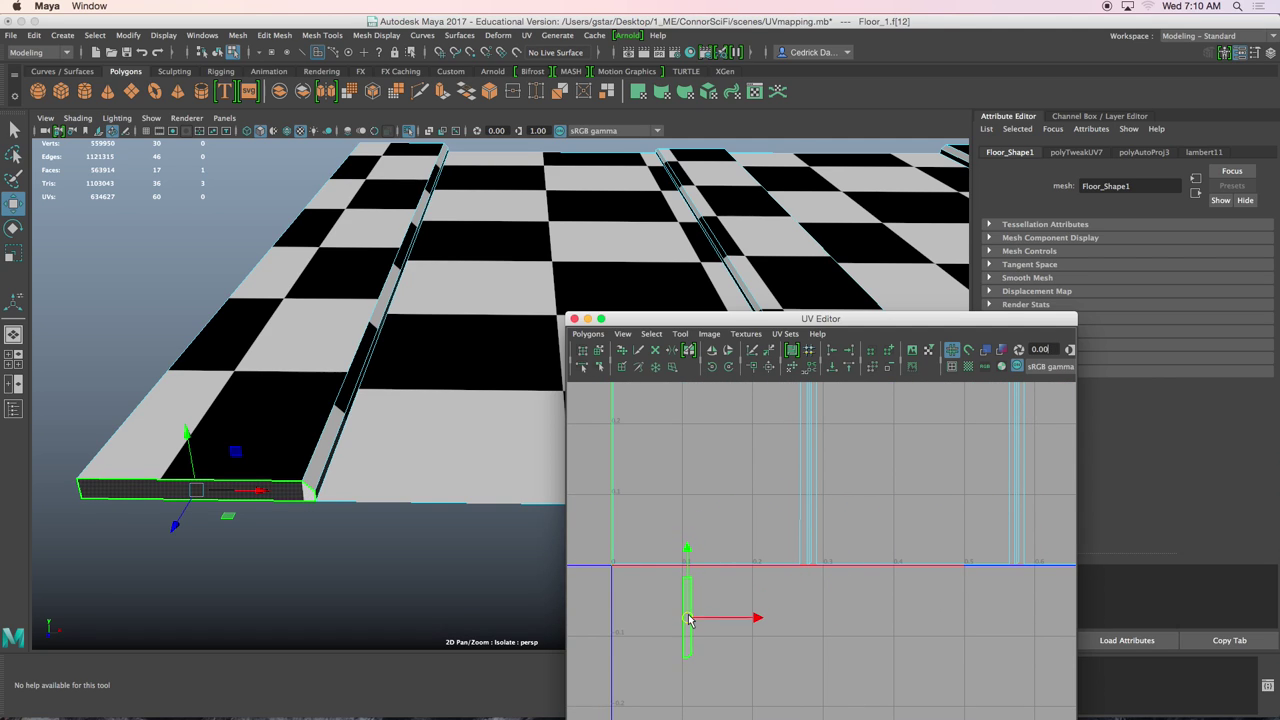
left_click(712, 367)
left_click(712, 367)
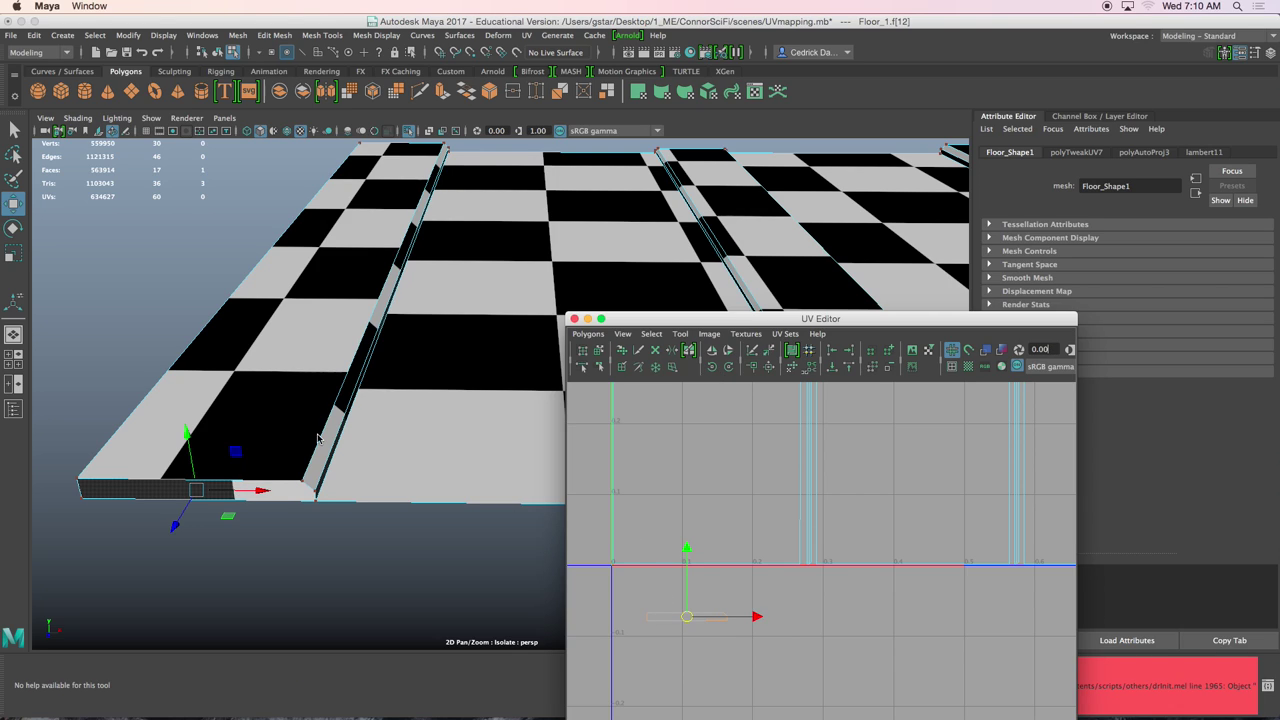
Locate the strip's top-face UV shell through its shared front edge and move that shell outside the 0–1 square, on the negative U side
right_click_drag(293, 415, 292, 286)
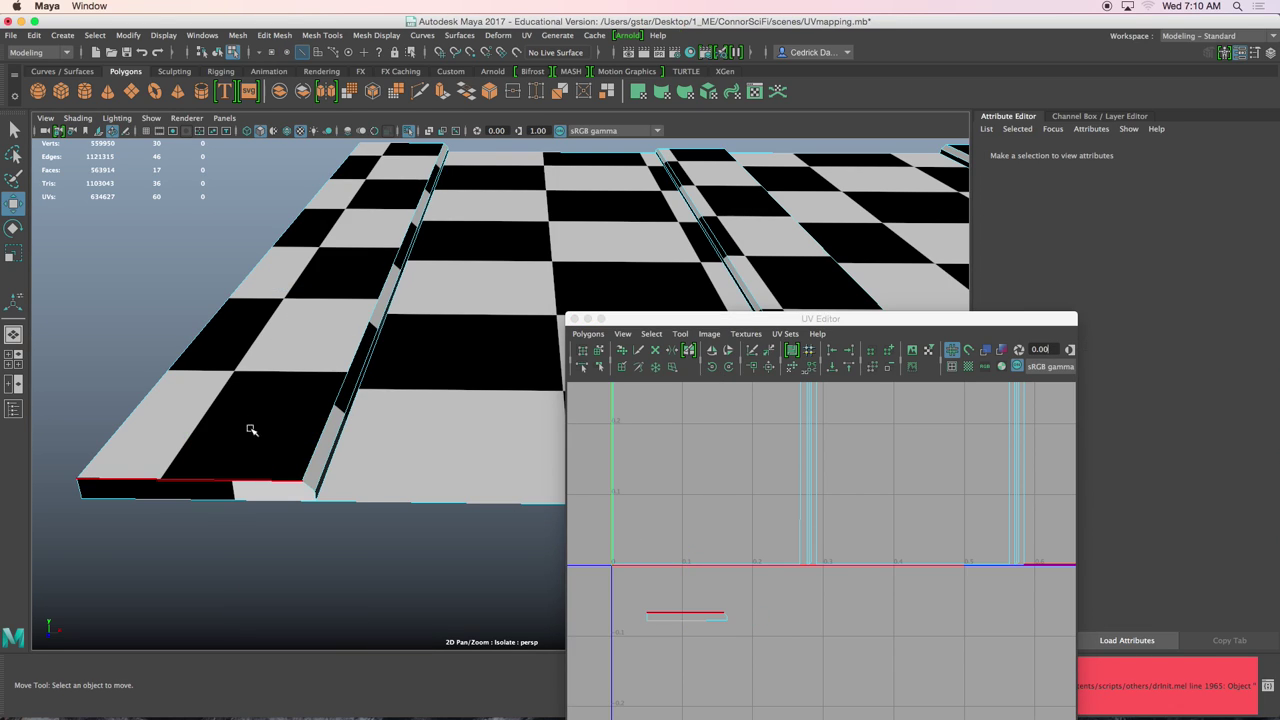
left_click(236, 484)
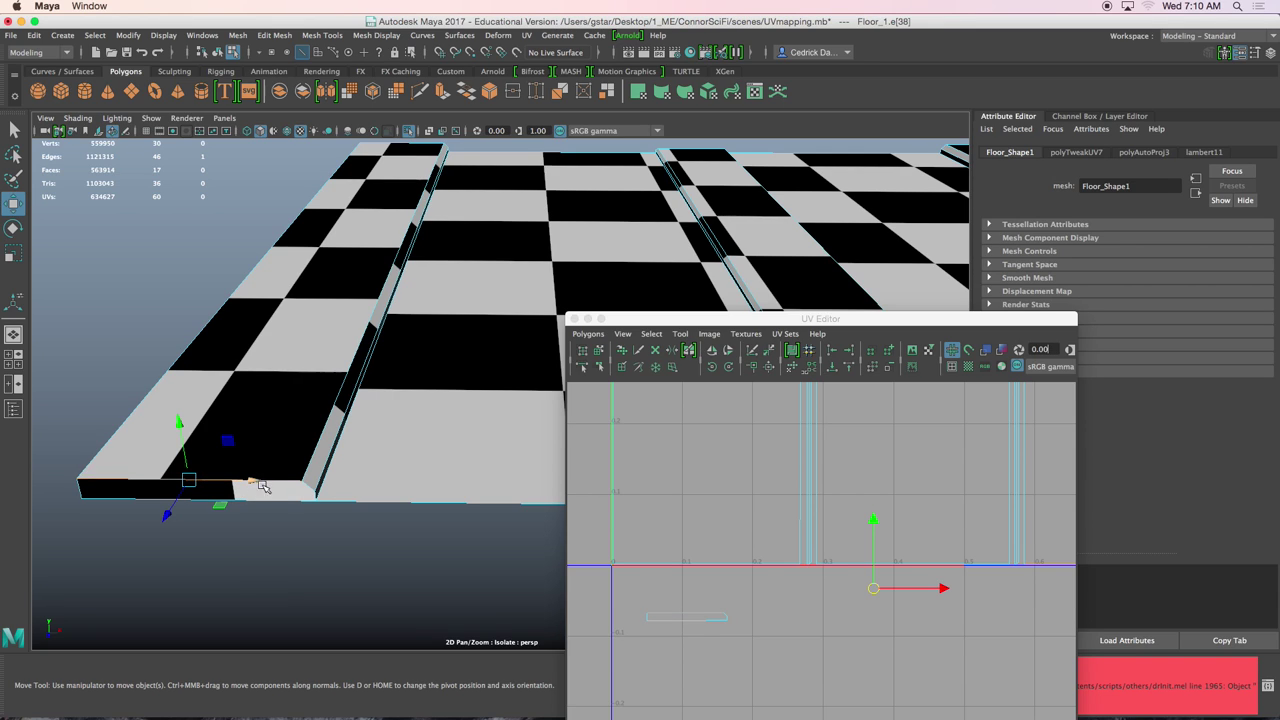
middle_click_drag(930, 614, 800, 598, "alt")
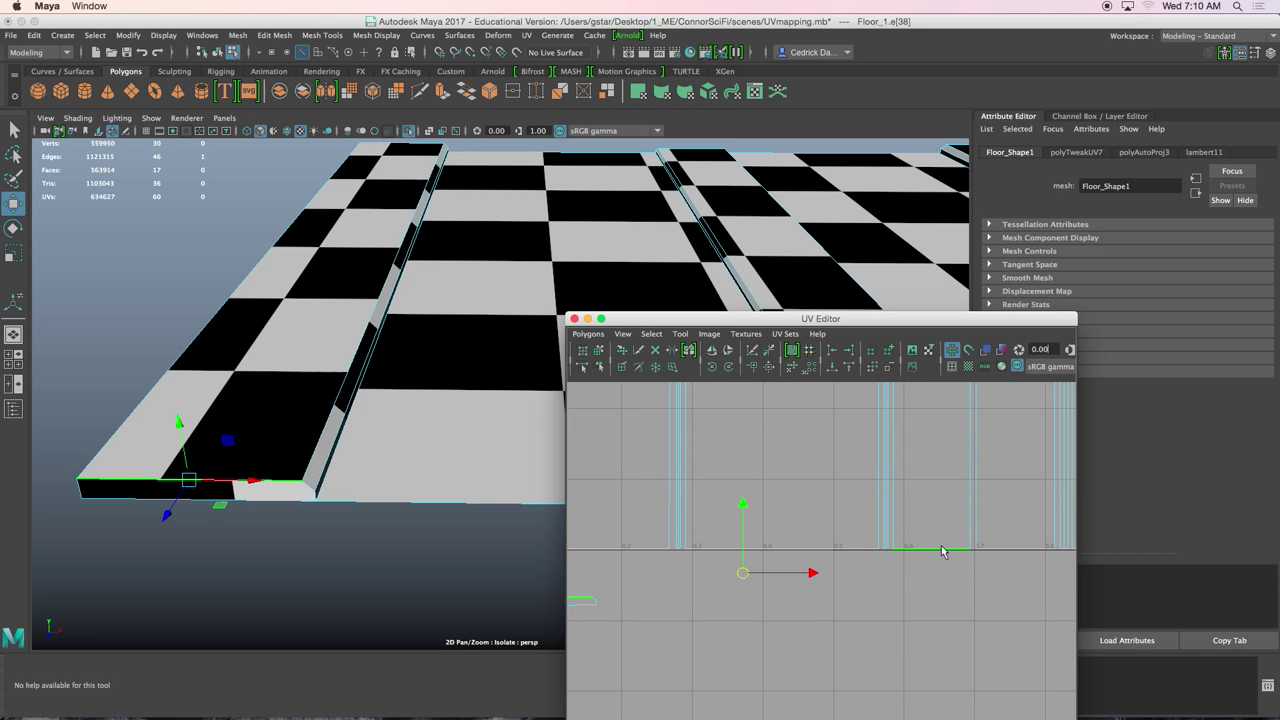
scroll(941, 545, "down", 3)
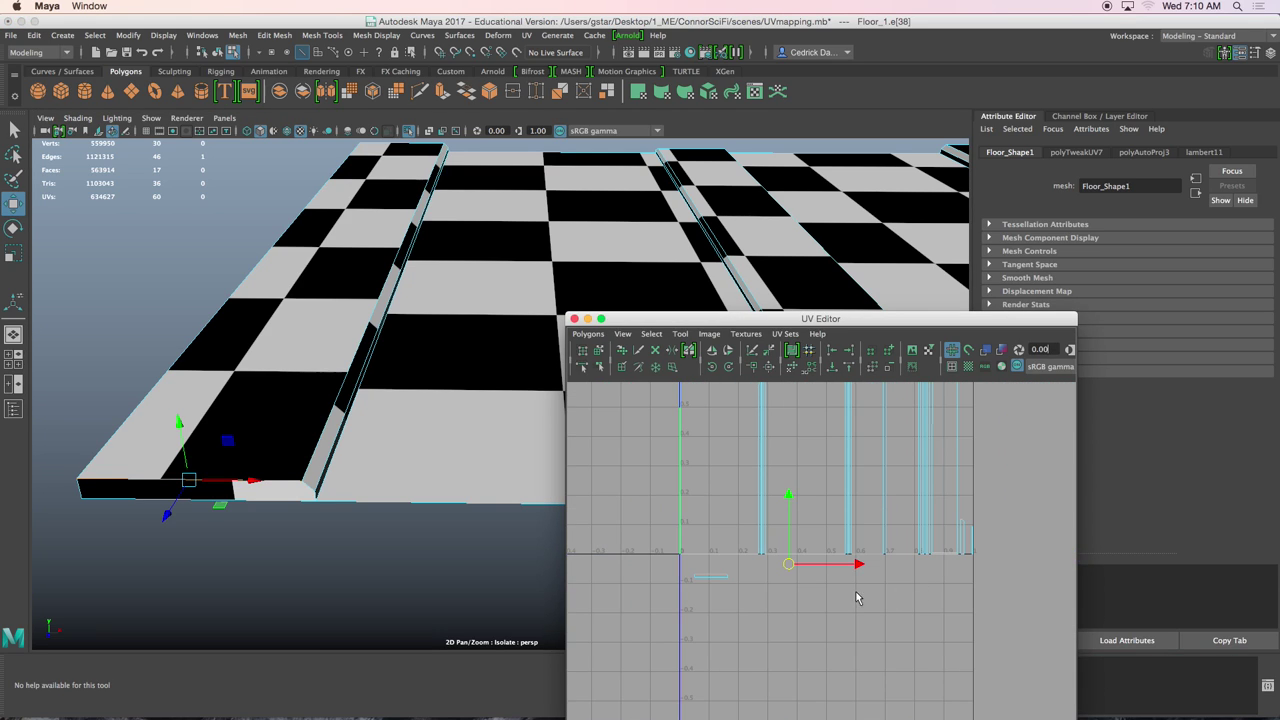
scroll(838, 597, "down", 3)
right_click_drag(891, 524, 861, 497)
middle_click_drag(837, 531, 840, 558, "alt")
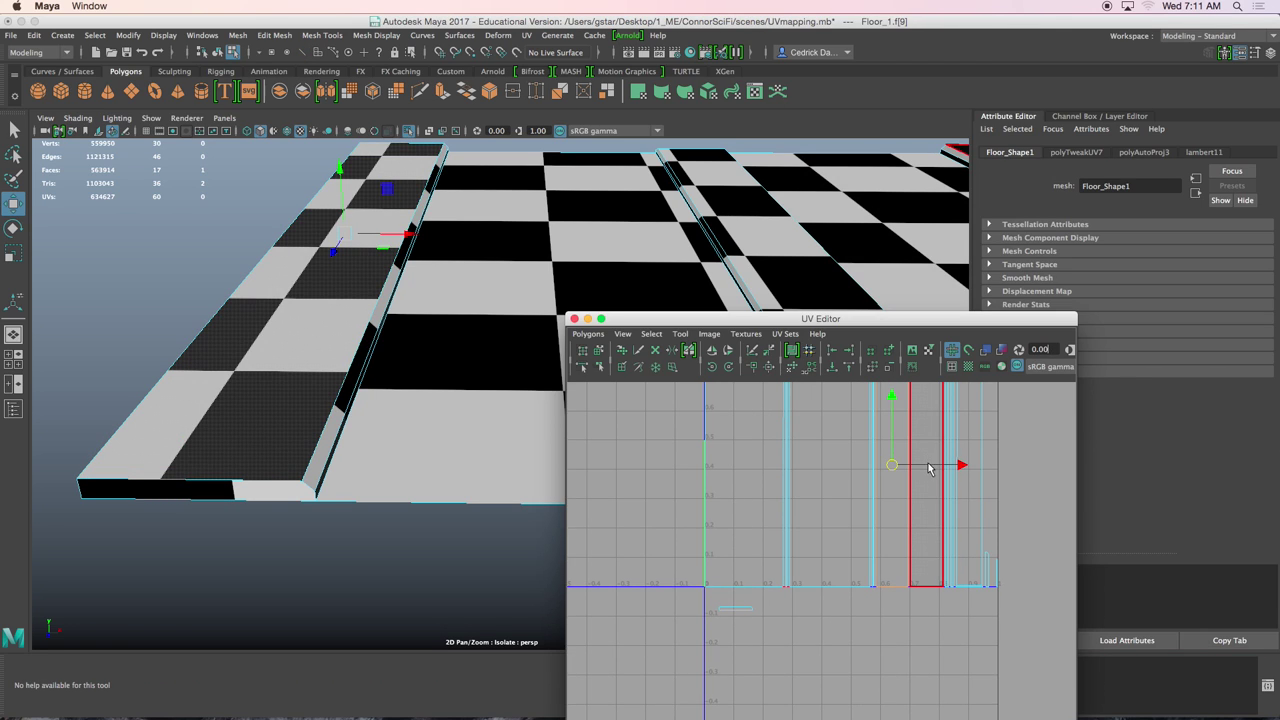
left_click_drag(957, 465, 725, 447)
Position the end face's UV shell directly beneath the strip's top-face shell, lining up their left edges
left_click(734, 608)
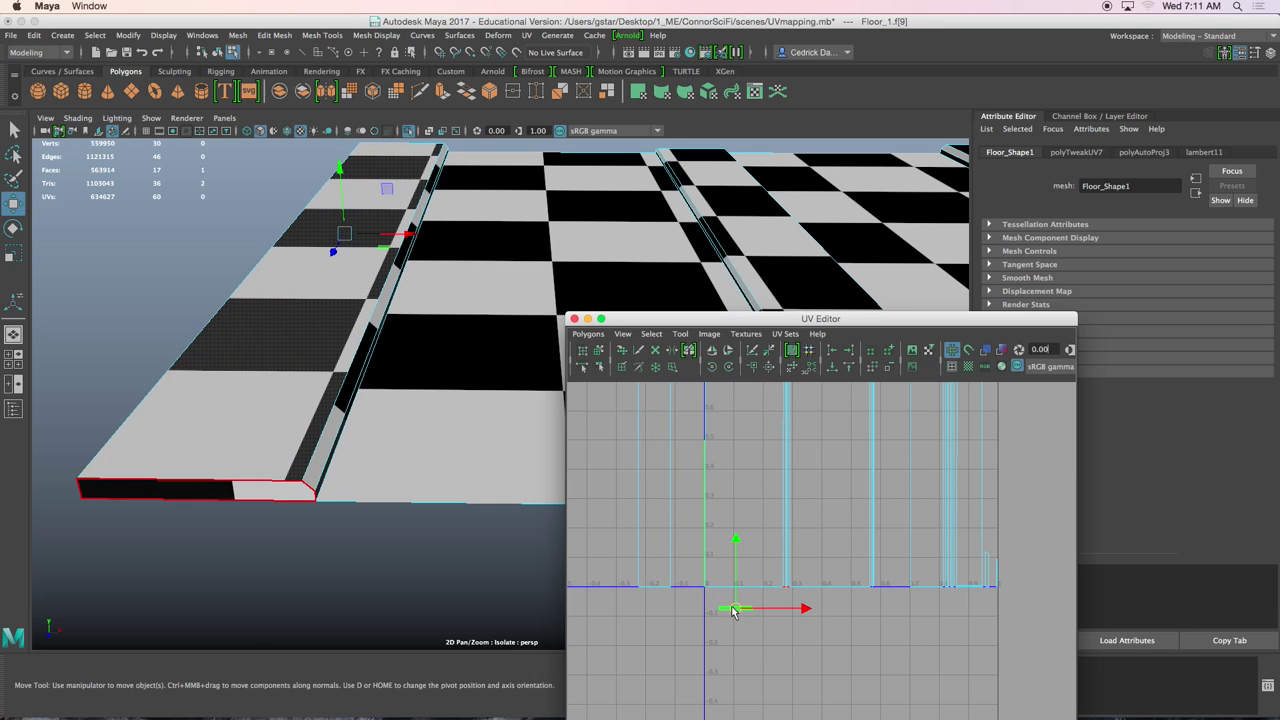
left_click_drag(768, 608, 683, 606)
scroll(661, 629, "up", 4)
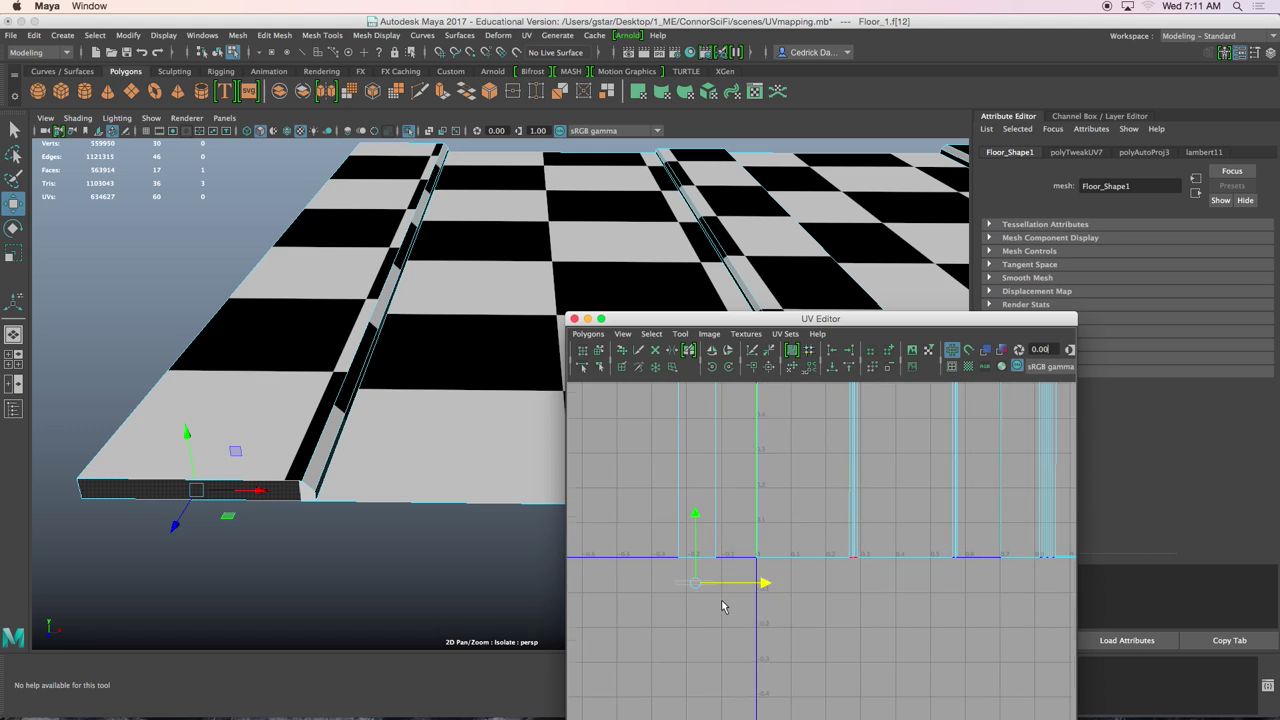
left_click_drag(644, 531, 644, 503)
scroll(637, 584, "up", 3)
middle_click_drag(651, 582, 841, 599, "alt")
scroll(820, 605, "up", 3)
middle_click_drag(742, 612, 835, 561, "alt")
scroll(817, 614, "up", 3)
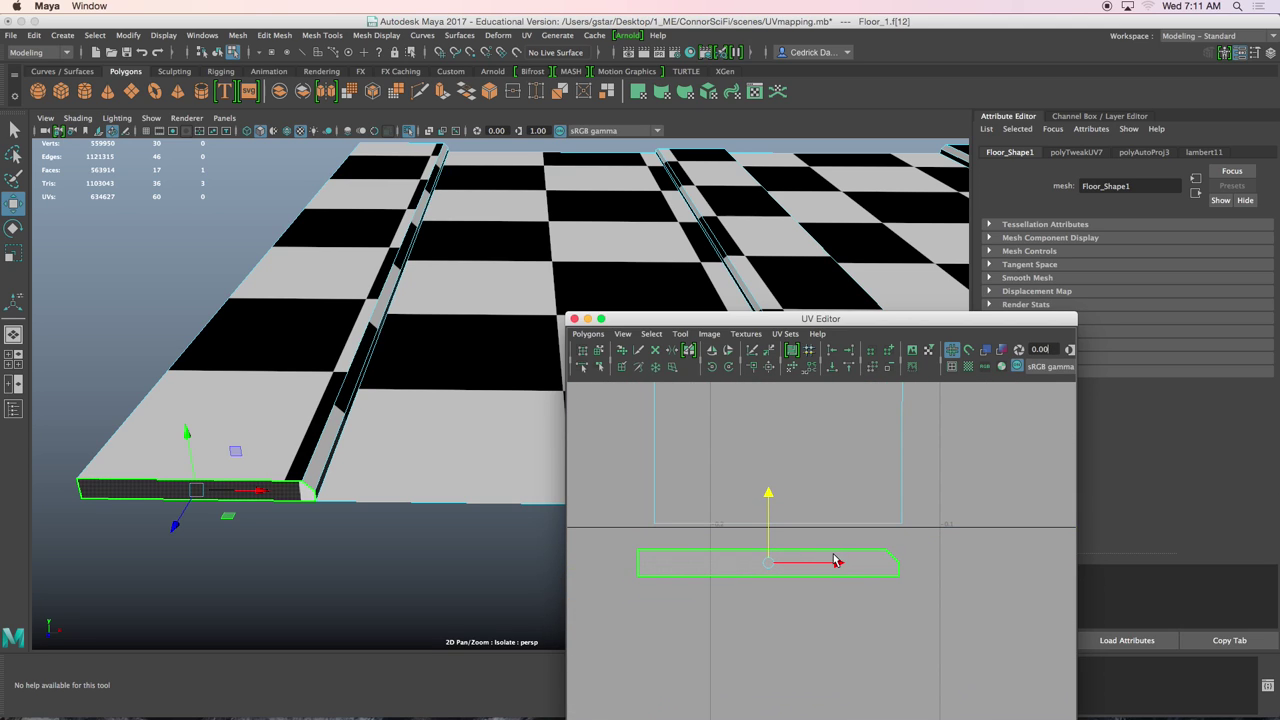
left_click_drag(838, 566, 855, 566)
left_click_drag(785, 497, 785, 473)
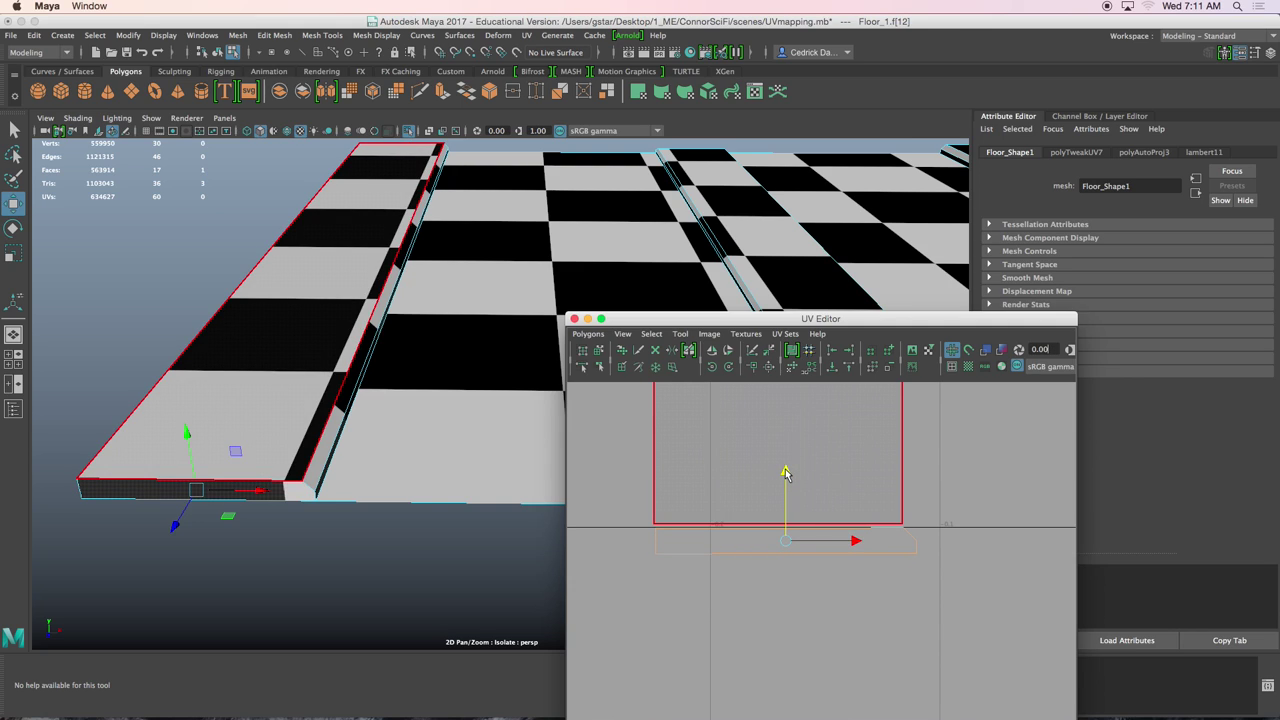
left_click(796, 527)
scroll(777, 525, "up", 2)
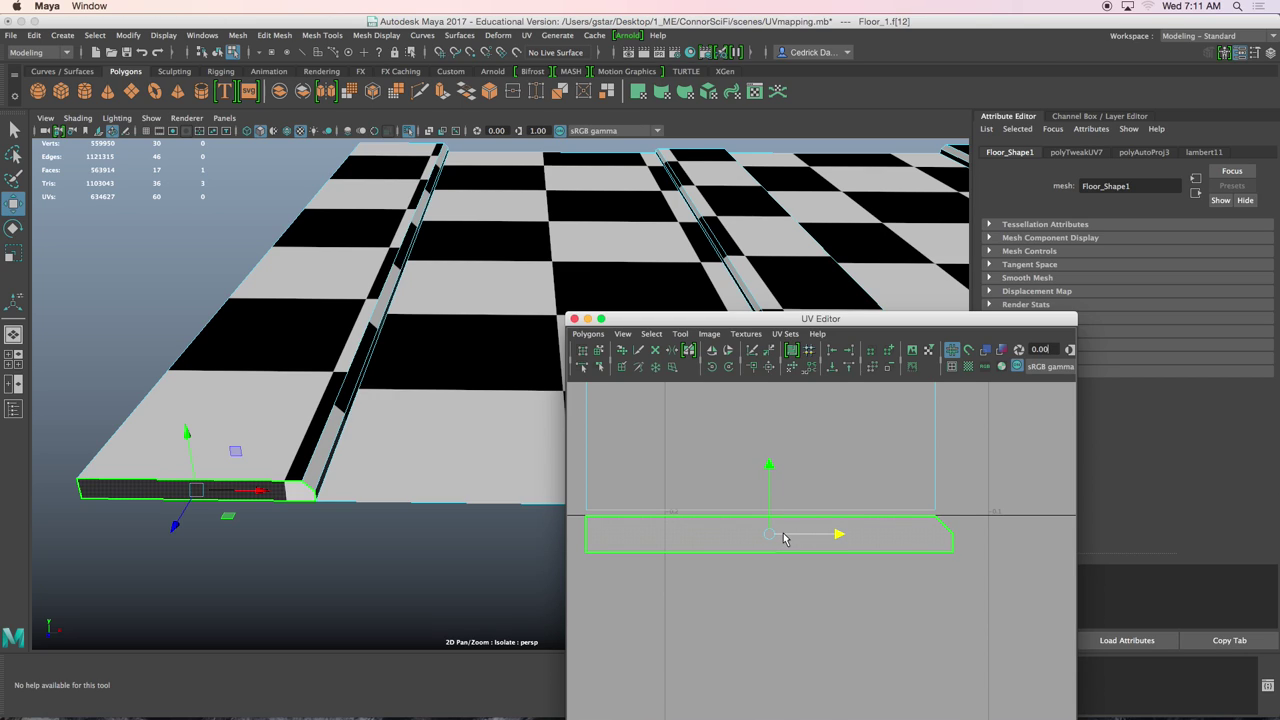
Align the left-edge UVs of the end shell and the top-face shell's adjoining corner UV to the minimum U value
right_click(707, 529)
right_click_drag(707, 527, 758, 532)
left_click(590, 521)
key("w")
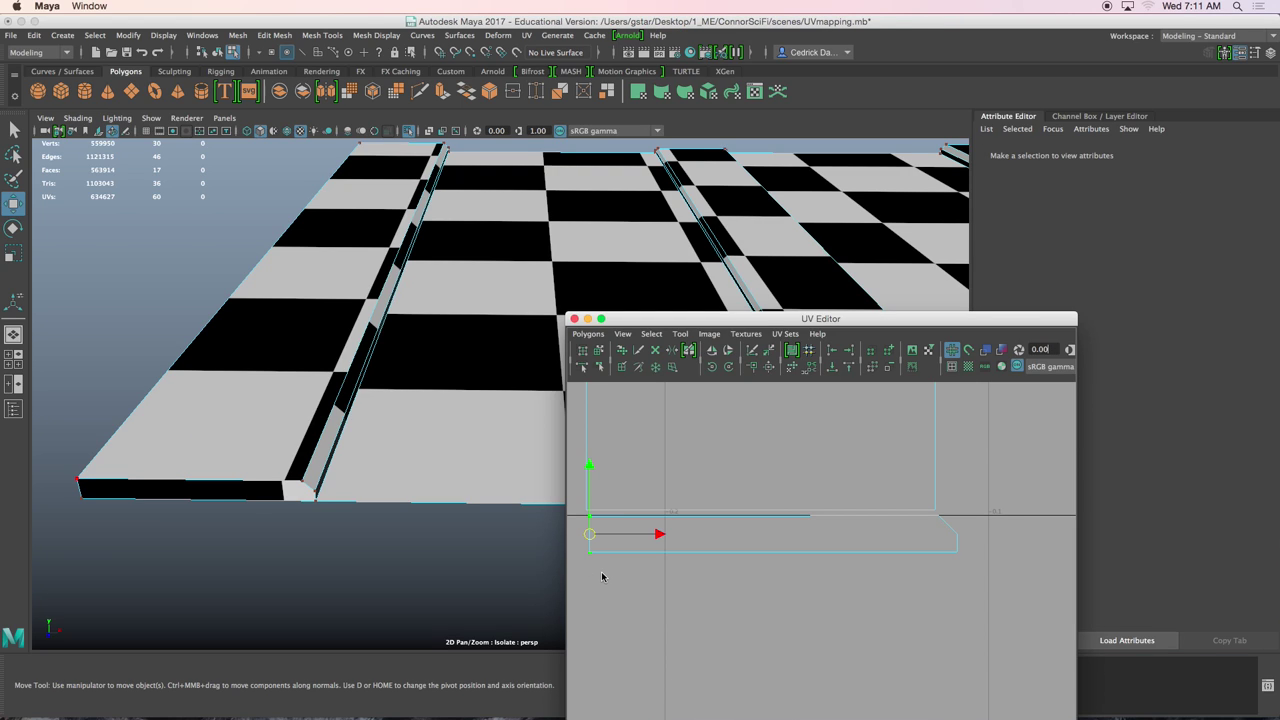
left_click(591, 512)
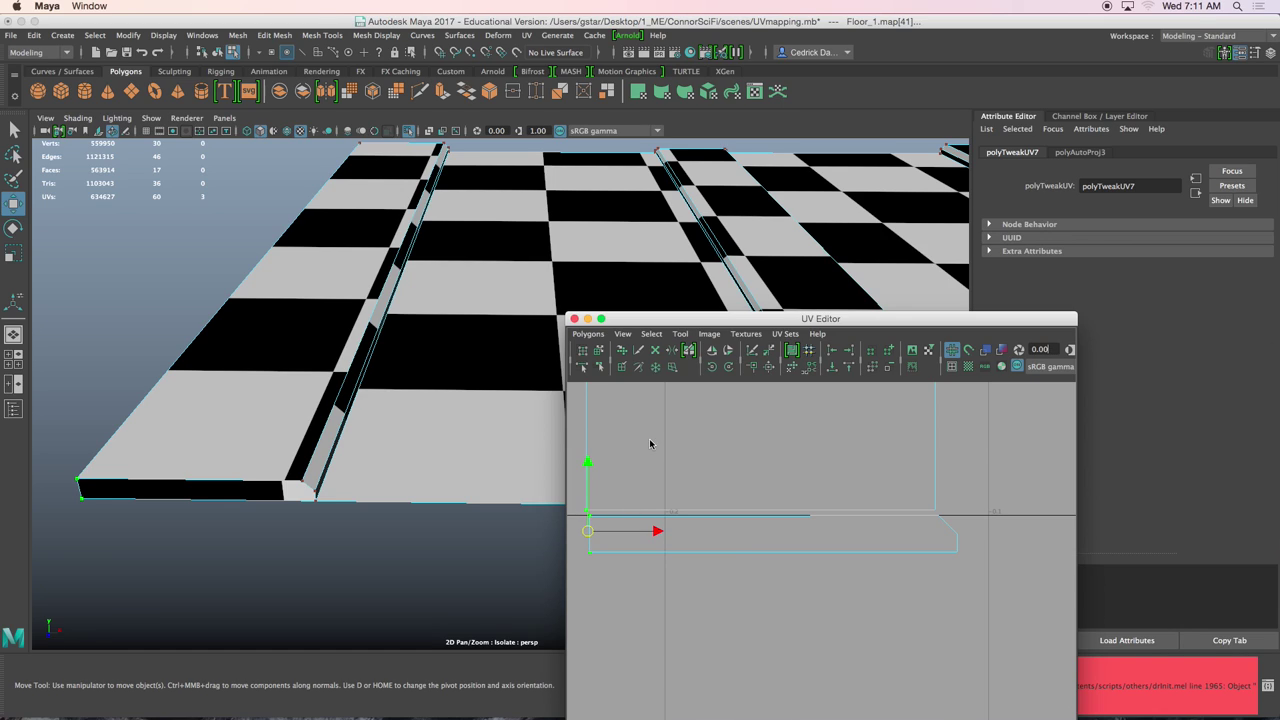
left_click(831, 352)
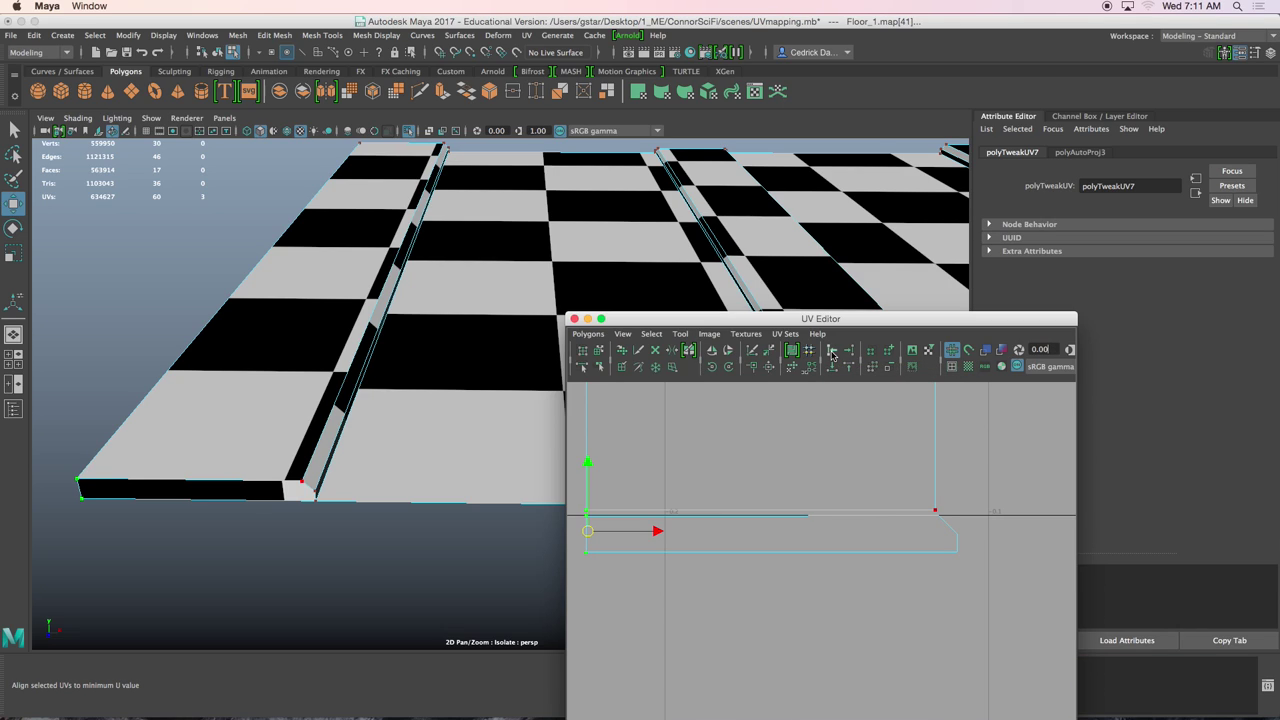
Align the adjoining bevel-side corner UVs of the top-face and end shells to minimum U, and adjust the end shell's outer-edge UVs along U
left_click_drag(951, 512, 937, 566)
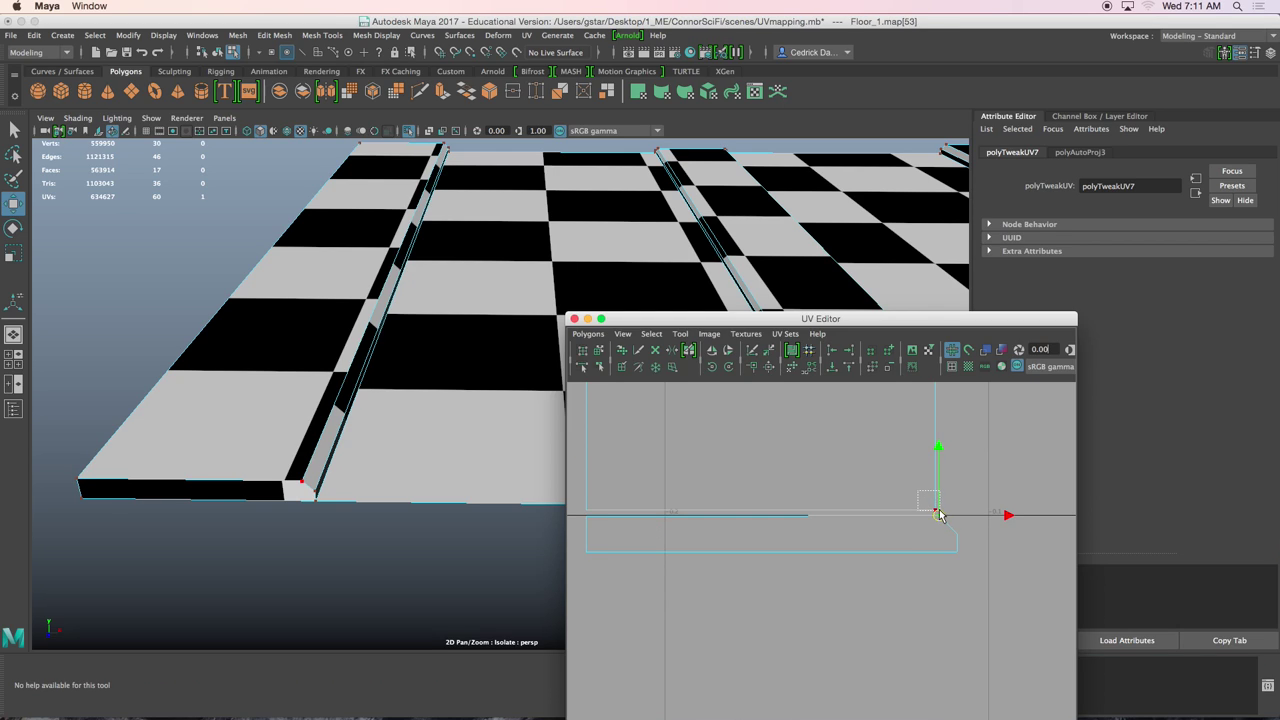
left_click_drag(940, 515, 941, 516)
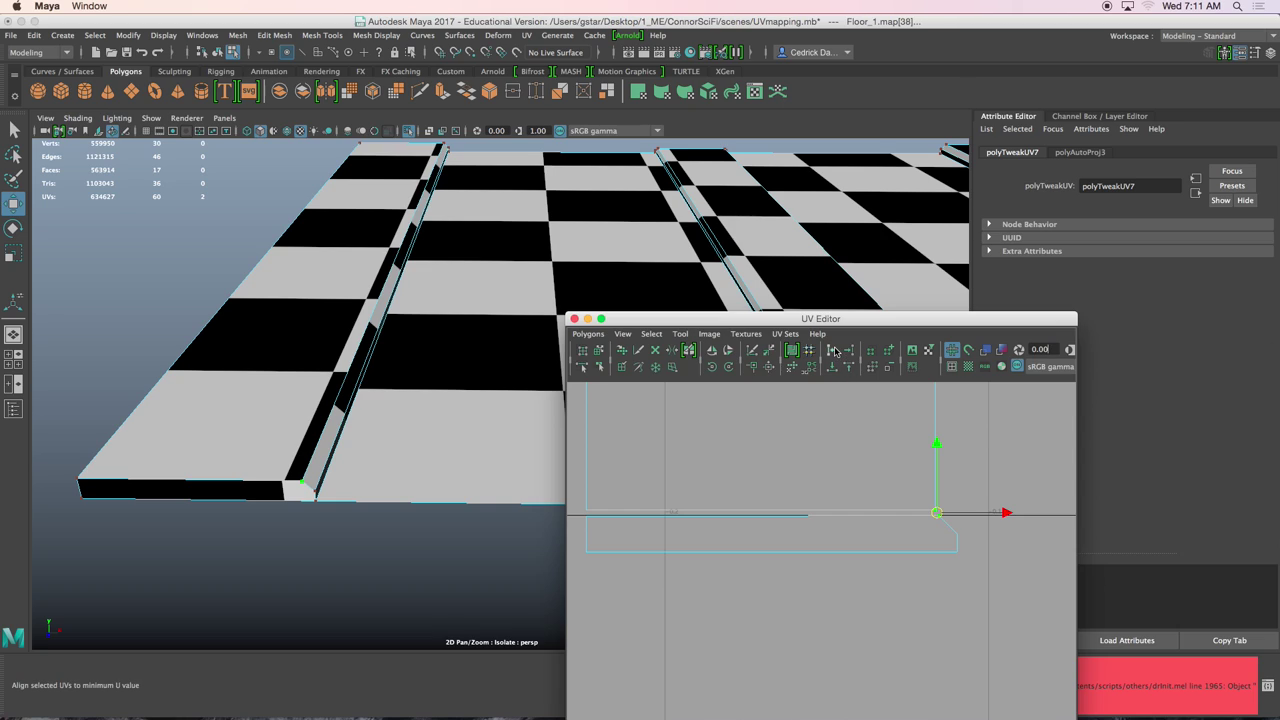
middle_click_drag(953, 535, 973, 570)
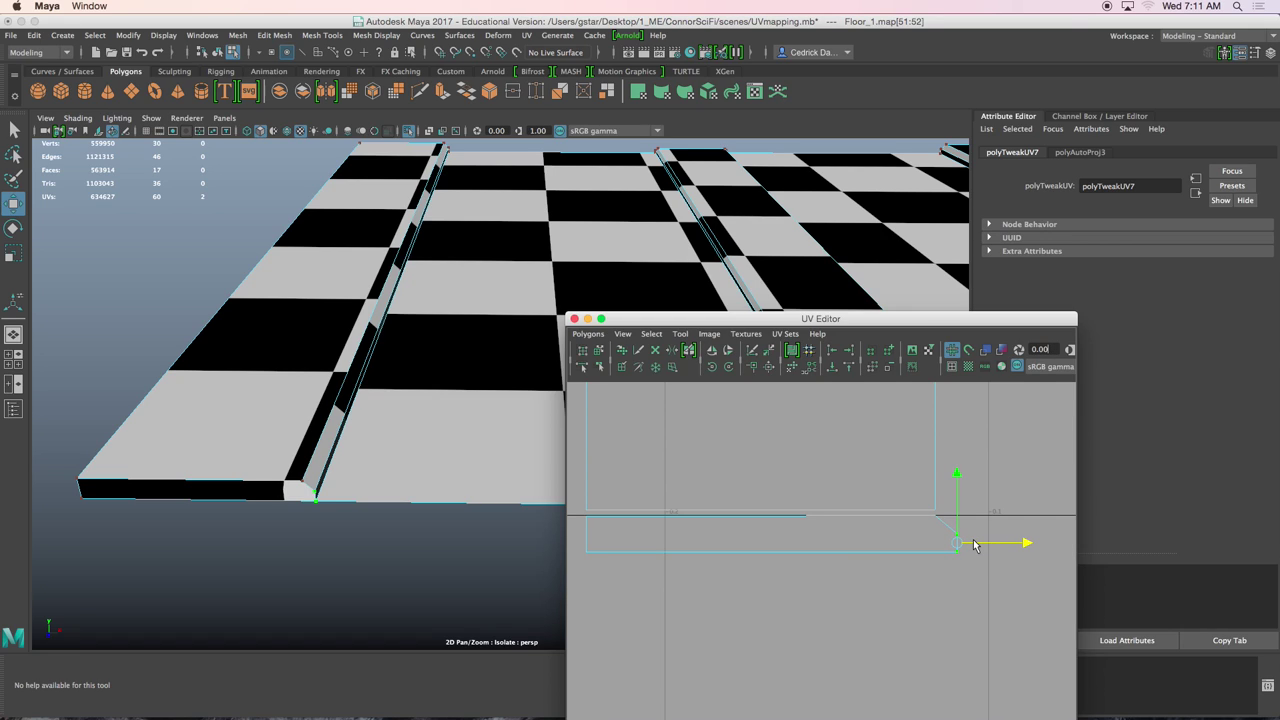
Select the raised strip's sloped bevel face and narrow vertical side face, and move their UV shells to negative U beside the strip's top-face shell
scroll(409, 446, "down", 5)
left_click_drag(409, 446, 396, 485, "alt")
right_click_drag(372, 321, 371, 366)
left_click(416, 421)
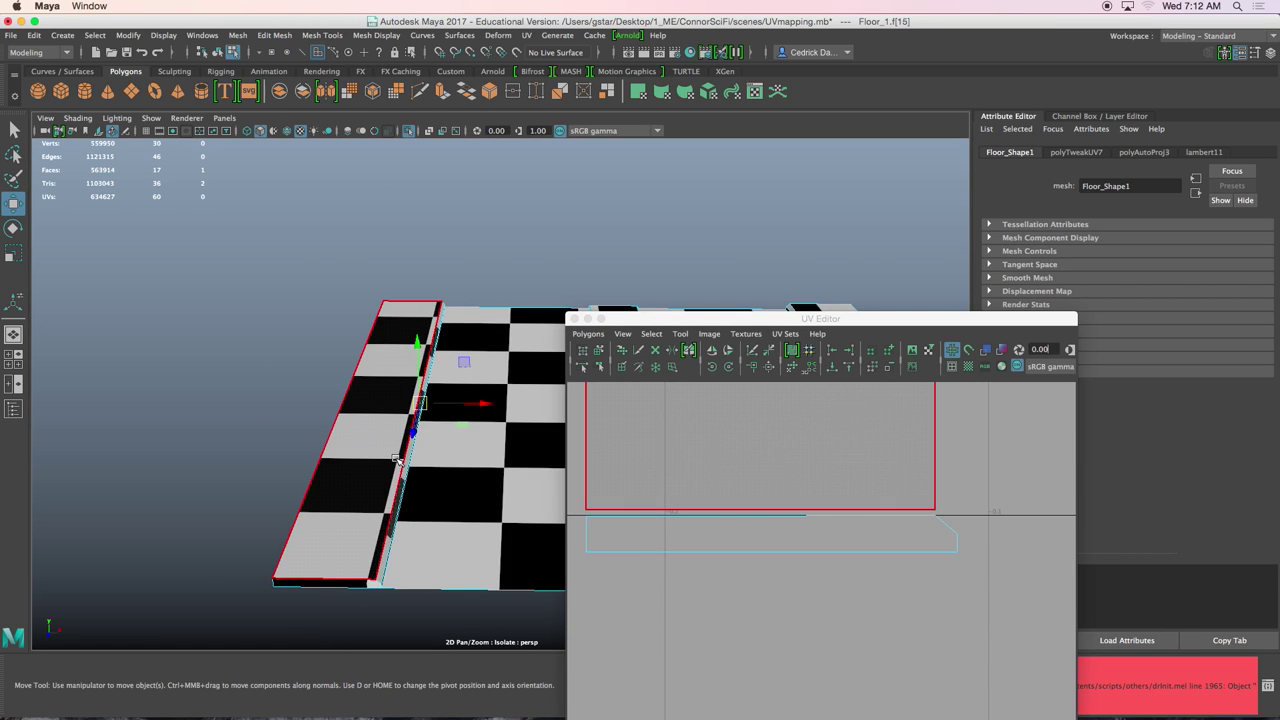
left_click_drag(367, 527, 360, 488, "alt")
scroll(360, 488, "up", 5)
middle_click_drag(360, 488, 412, 441, "alt")
scroll(412, 441, "up", 3)
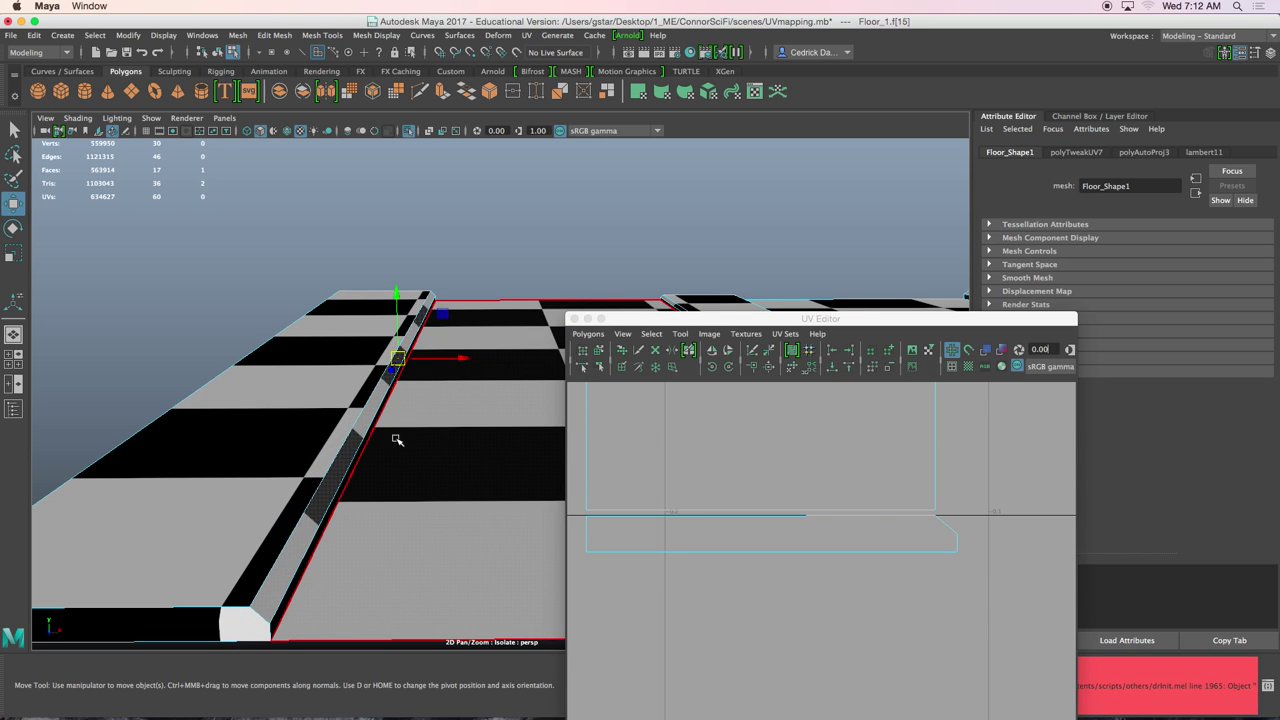
left_click(364, 449, "shift")
scroll(803, 523, "down", 4)
scroll(802, 517, "down", 5)
middle_click_drag(830, 546, 731, 583, "alt")
scroll(824, 565, "down", 2)
middle_click_drag(824, 571, 889, 594, "alt")
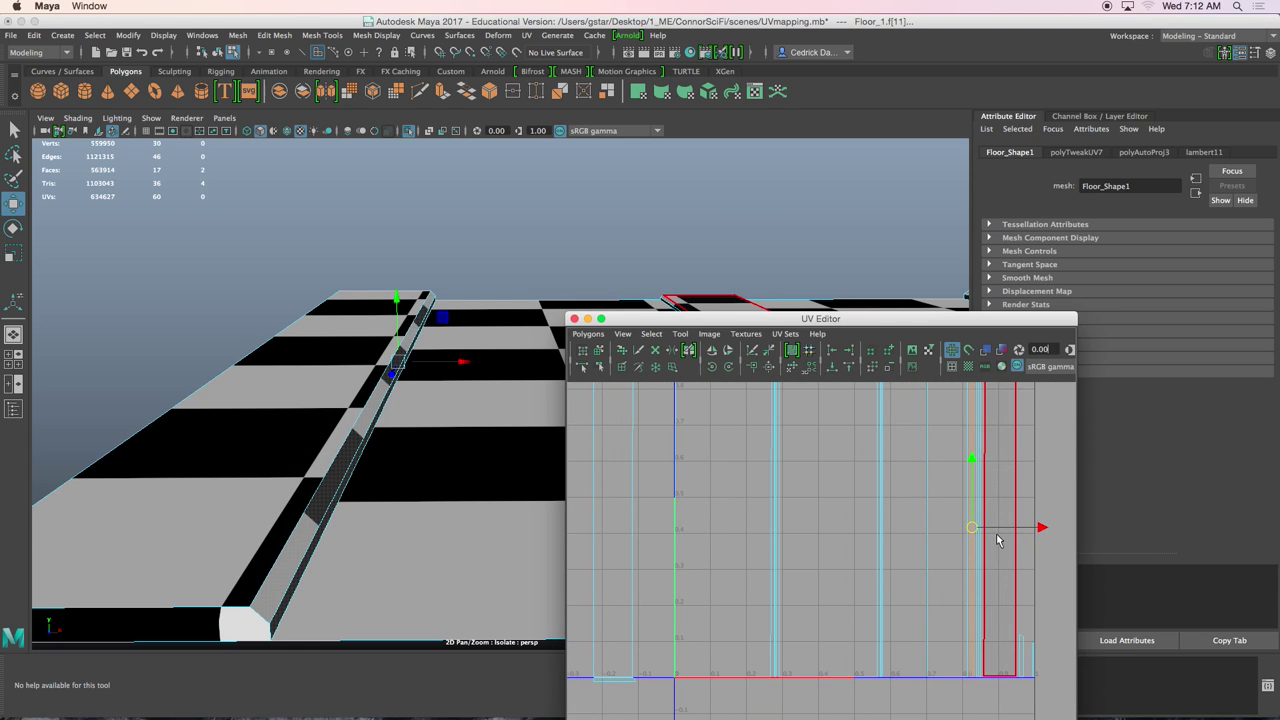
left_click_drag(1003, 532, 687, 521)
middle_click_drag(687, 521, 808, 530, "alt")
scroll(748, 515, "up", 3)
scroll(726, 512, "up", 1)
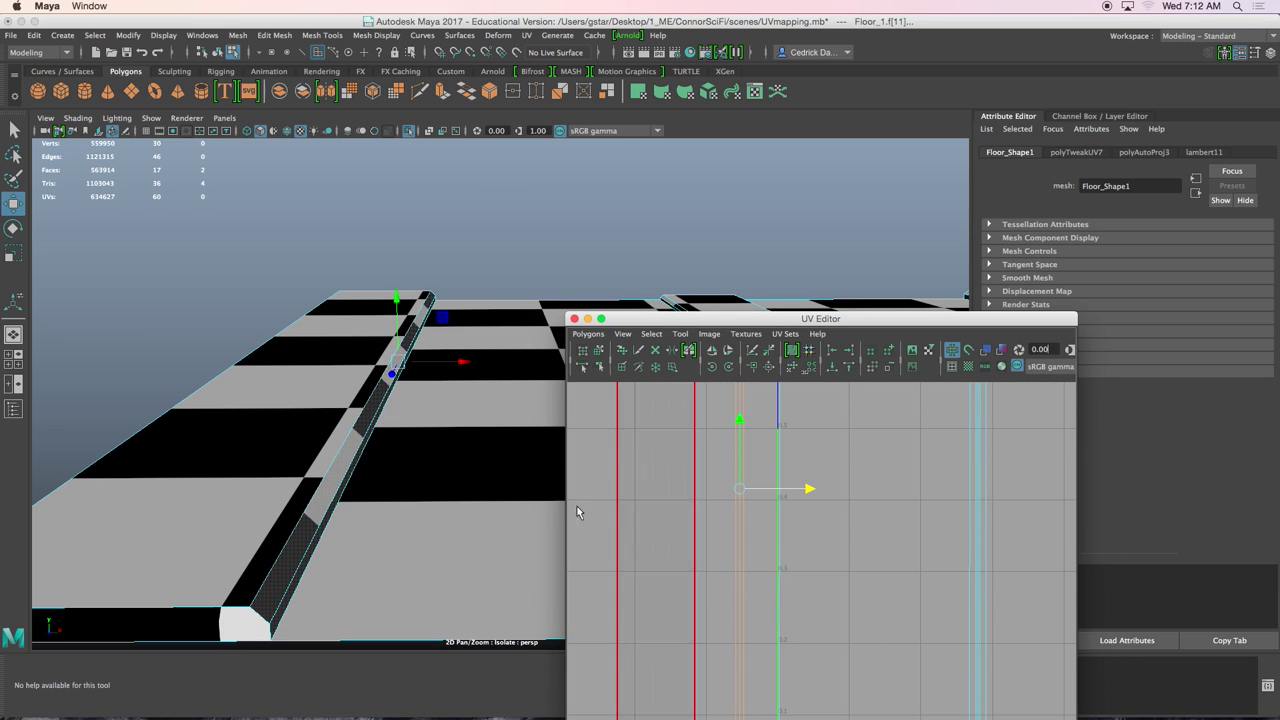
Move the sloped bevel face's UV shell along negative U to the edge of the strip's top-face shell
left_click(322, 498)
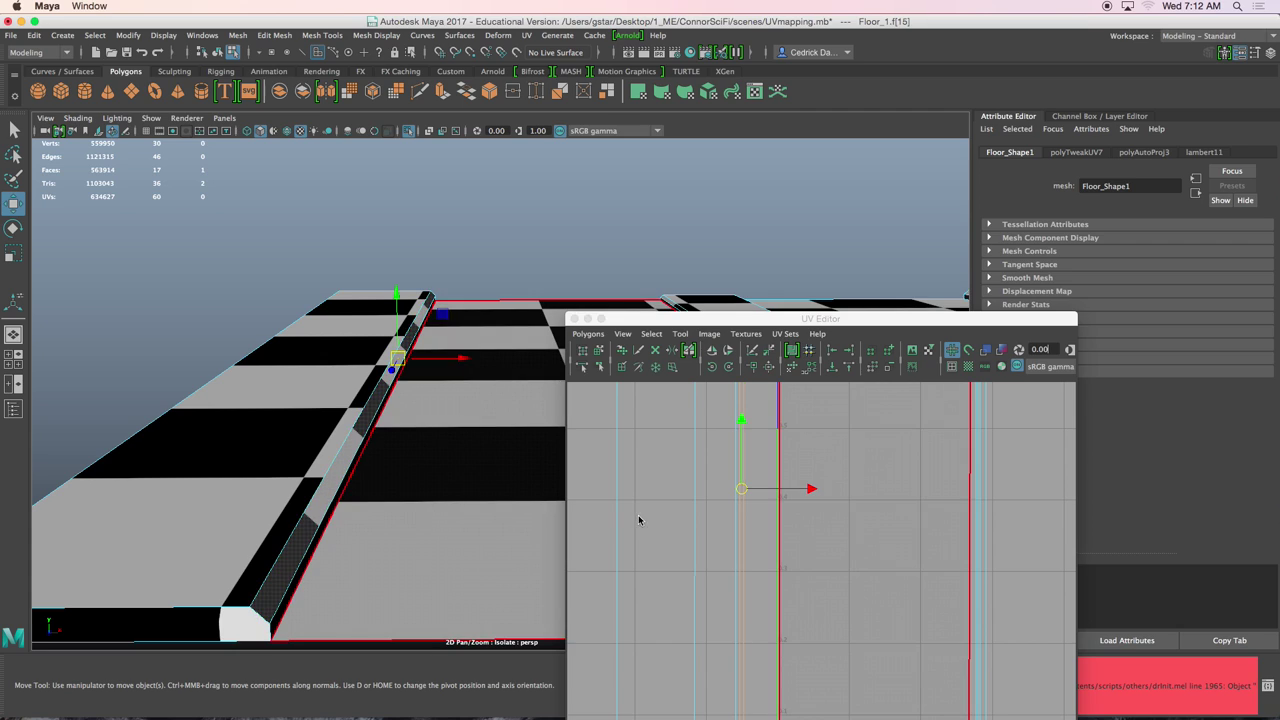
scroll(720, 523, "up", 2)
left_click_drag(748, 466, 688, 462)
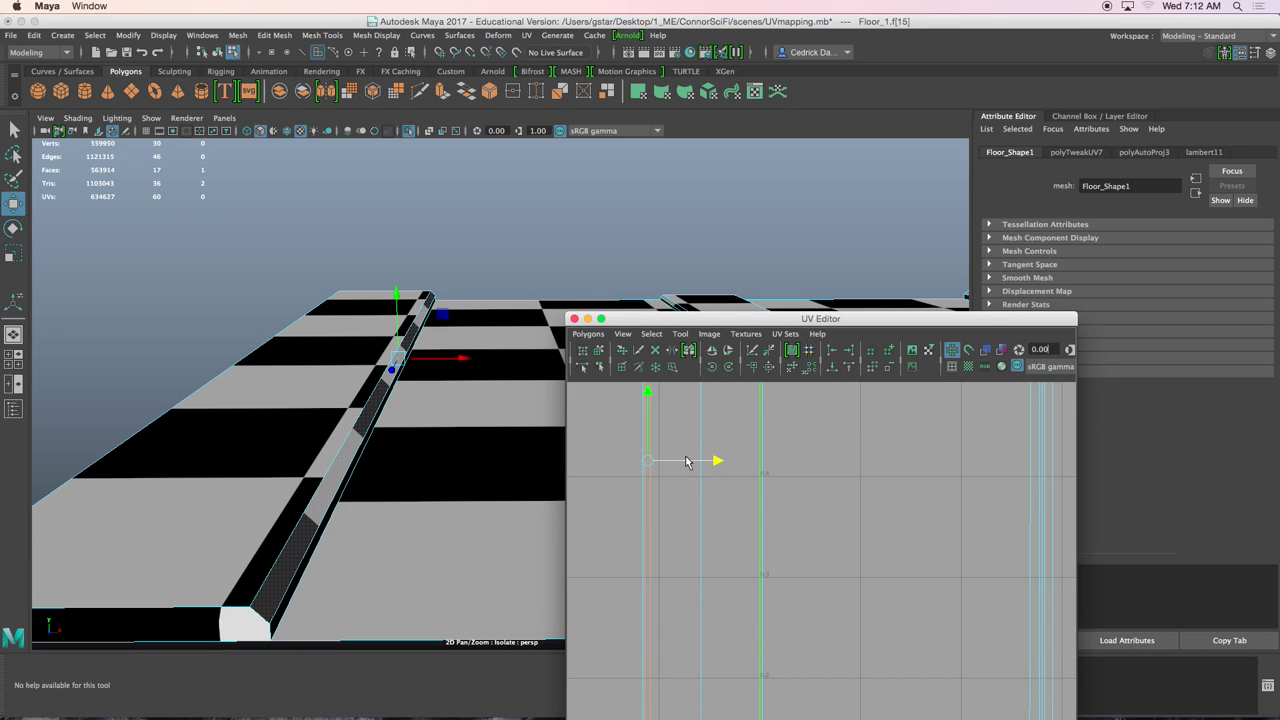
middle_click_drag(649, 495, 681, 542, "alt")
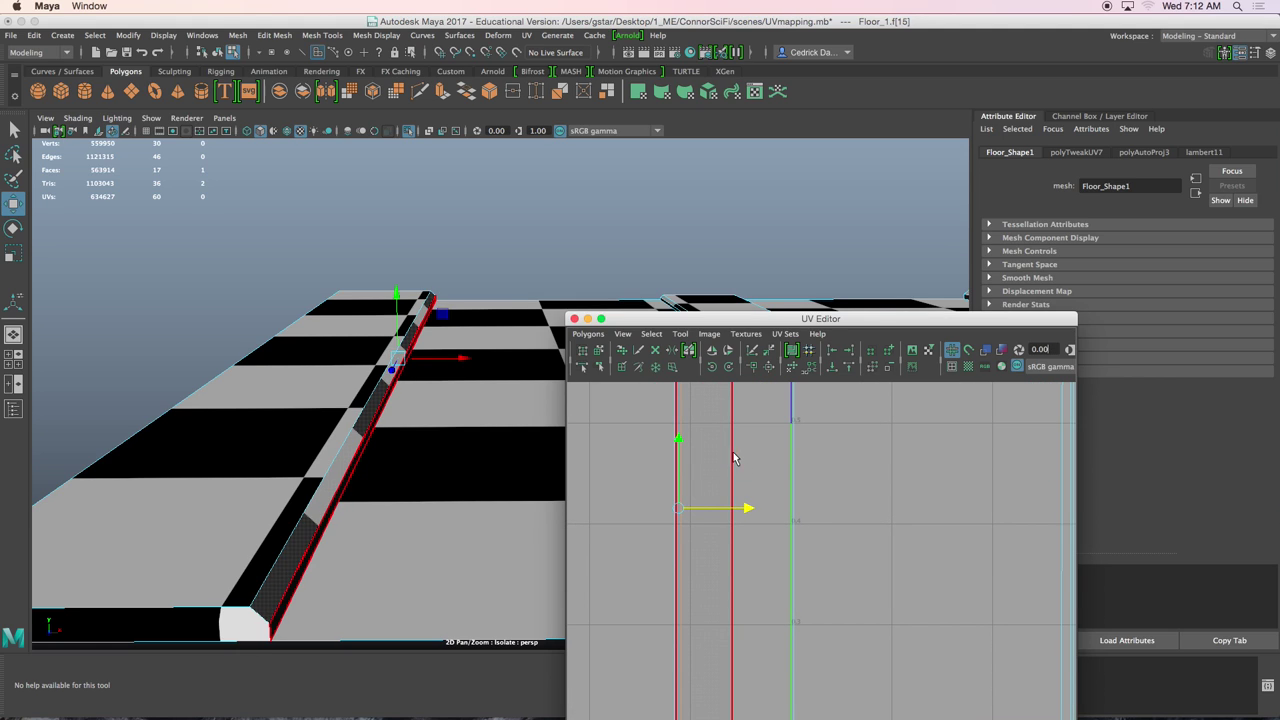
Shift the narrow vertical side face's UV shell slightly in the positive U direction
left_click(368, 438)
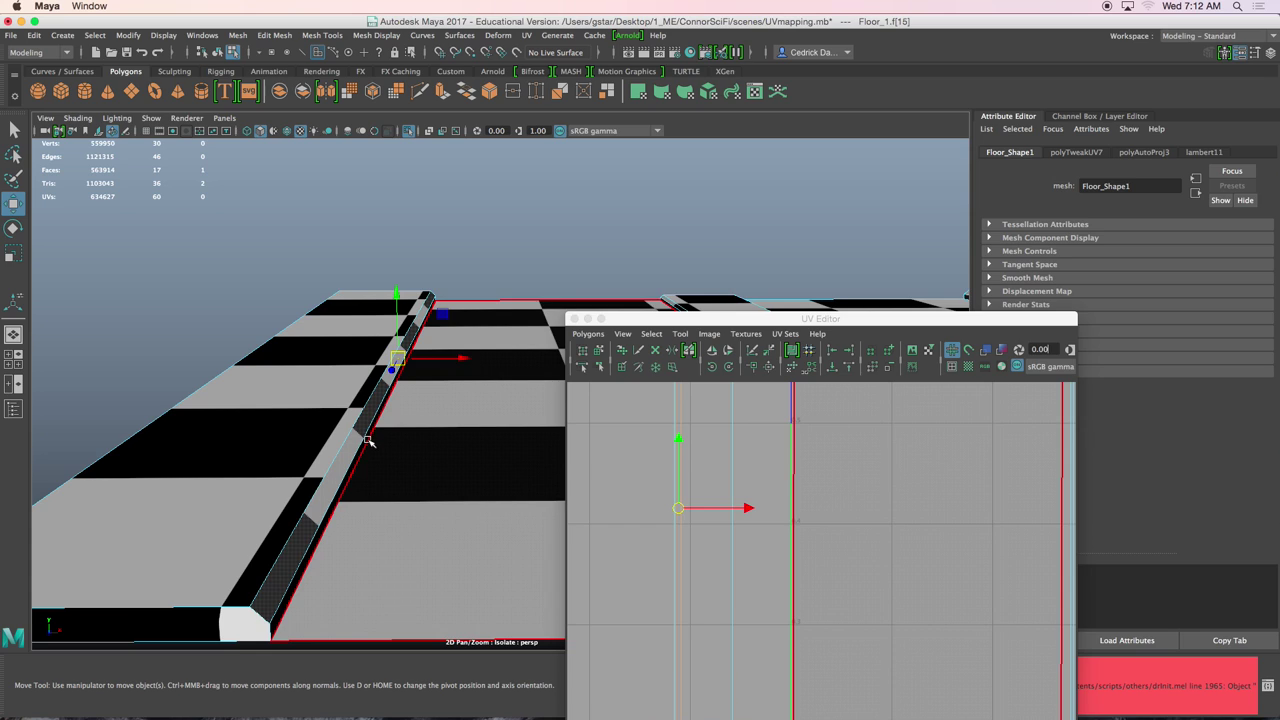
left_click(457, 483)
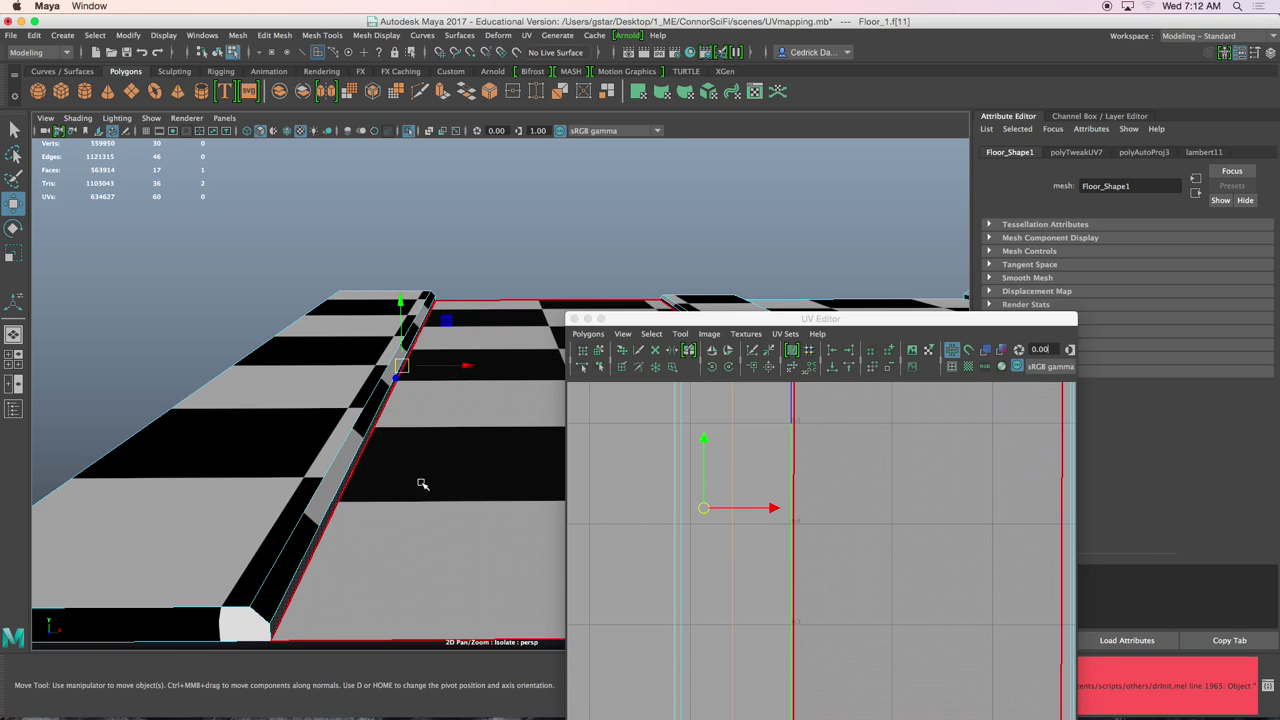
left_click_drag(422, 484, 440, 400, "alt")
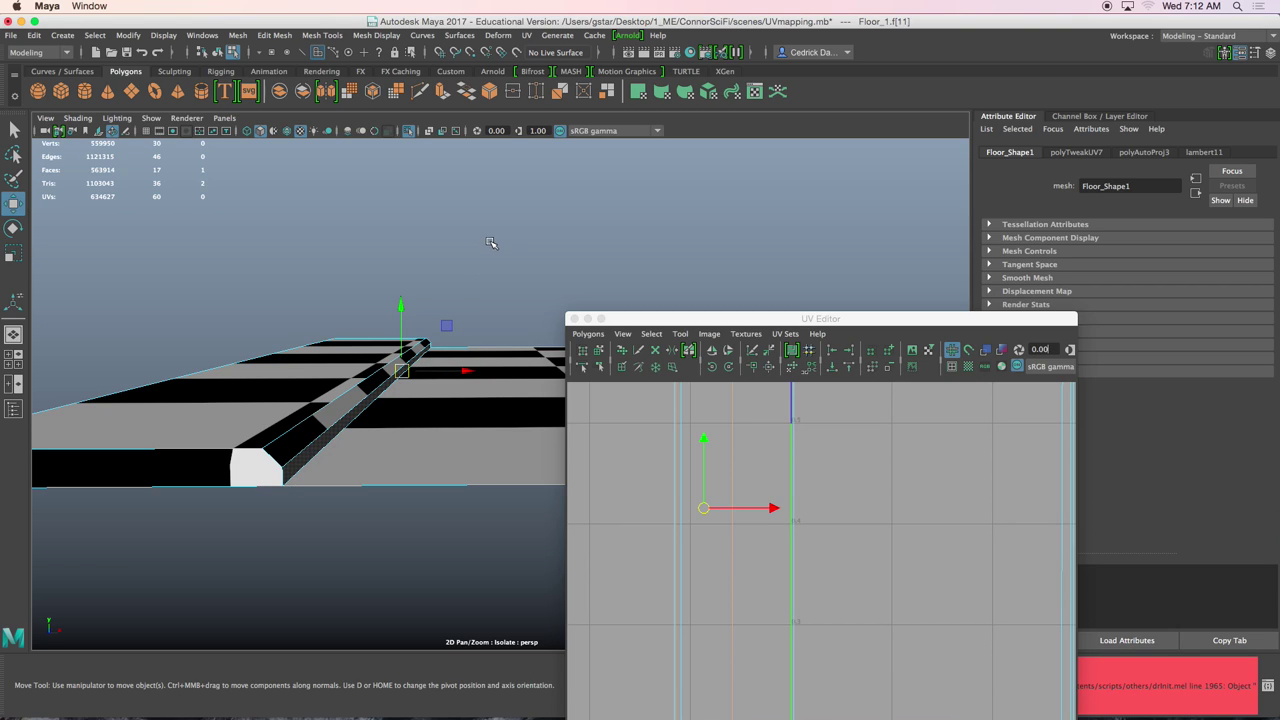
left_click_drag(725, 510, 735, 509)
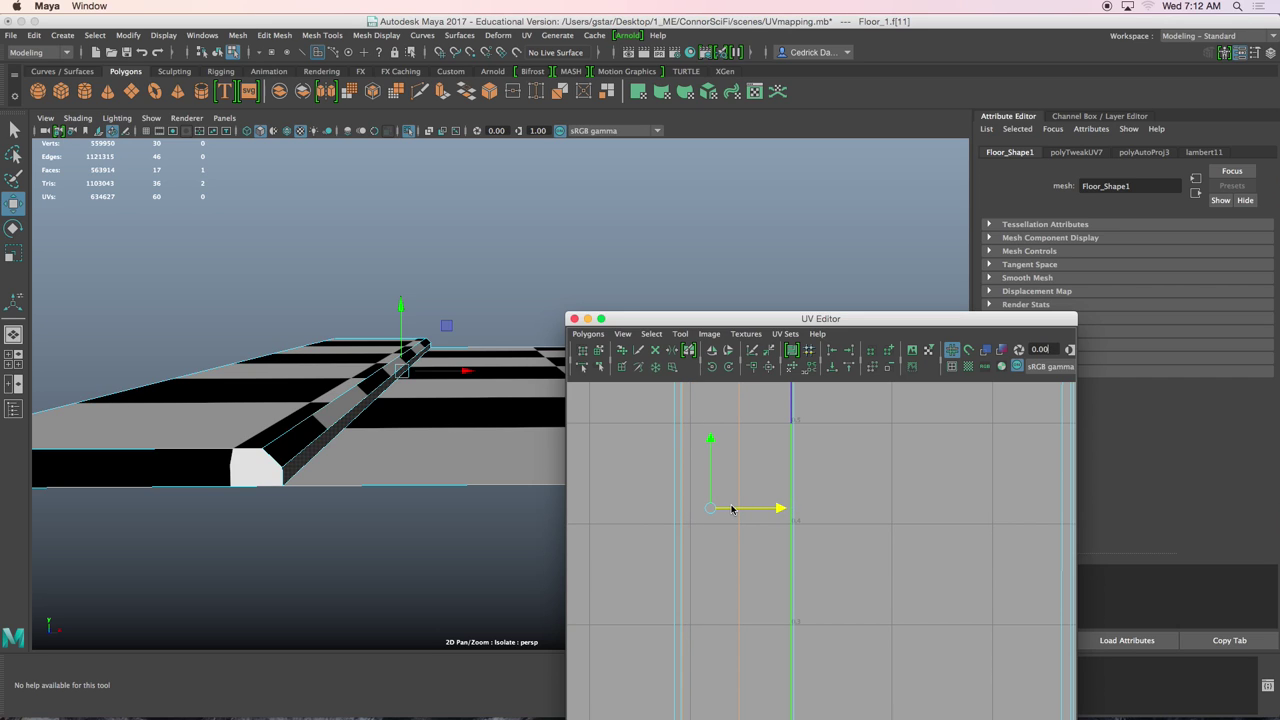
Reposition the UV Editor for a clearer view of the strip and move the sloped bevel face's UV shell in positive U, away from the top-face shell
right_click_drag(730, 508, 634, 500, "alt")
left_click_drag(396, 455, 343, 434, "alt")
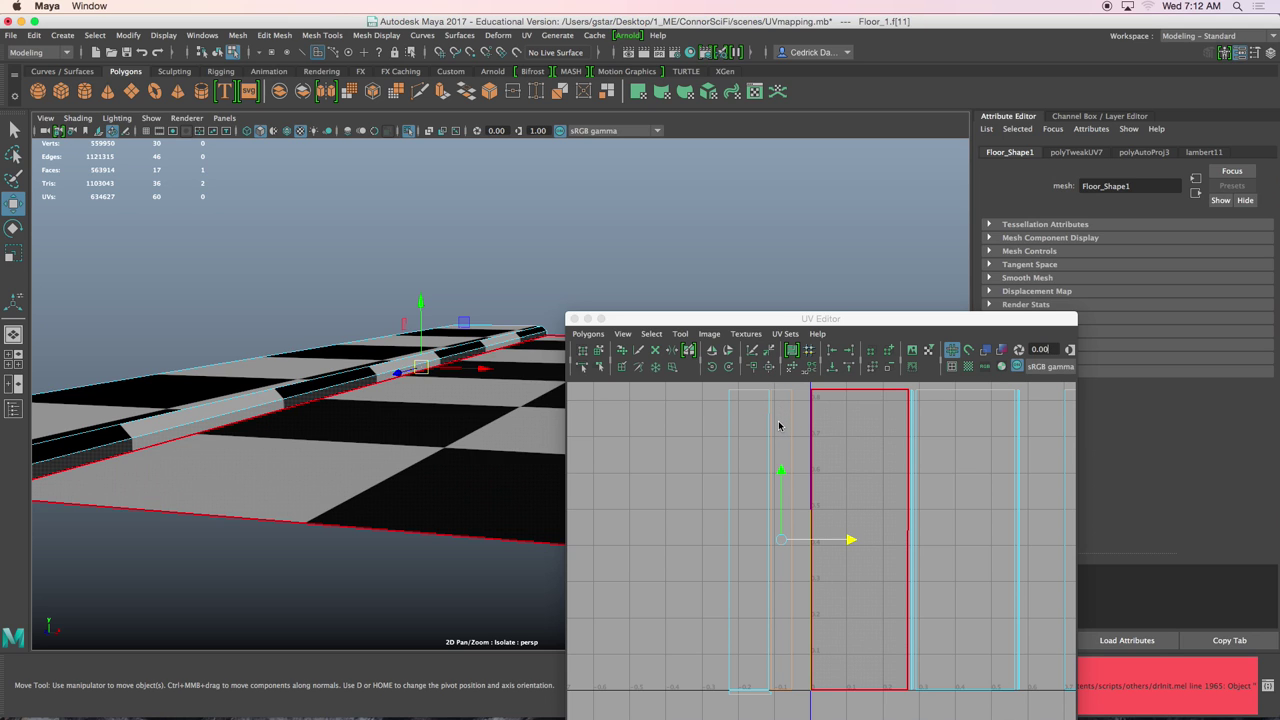
left_click_drag(780, 319, 825, 262)
left_click_drag(411, 409, 363, 421, "alt")
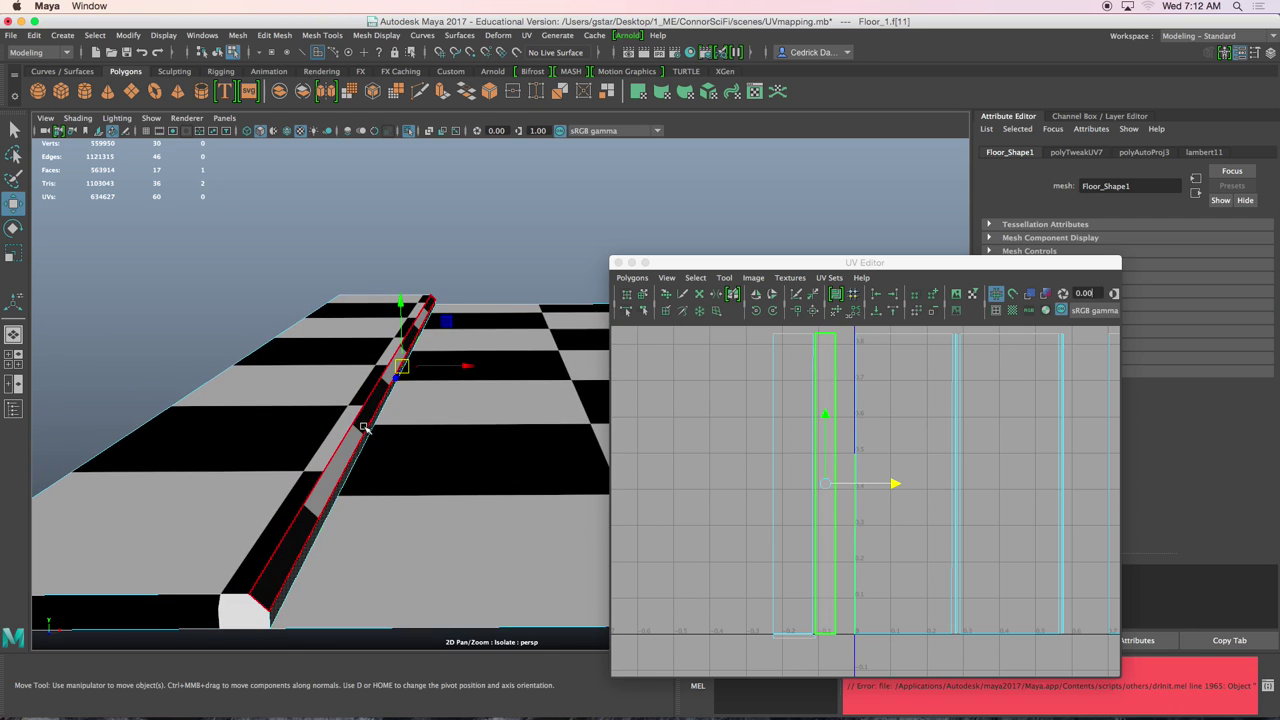
left_click(330, 436)
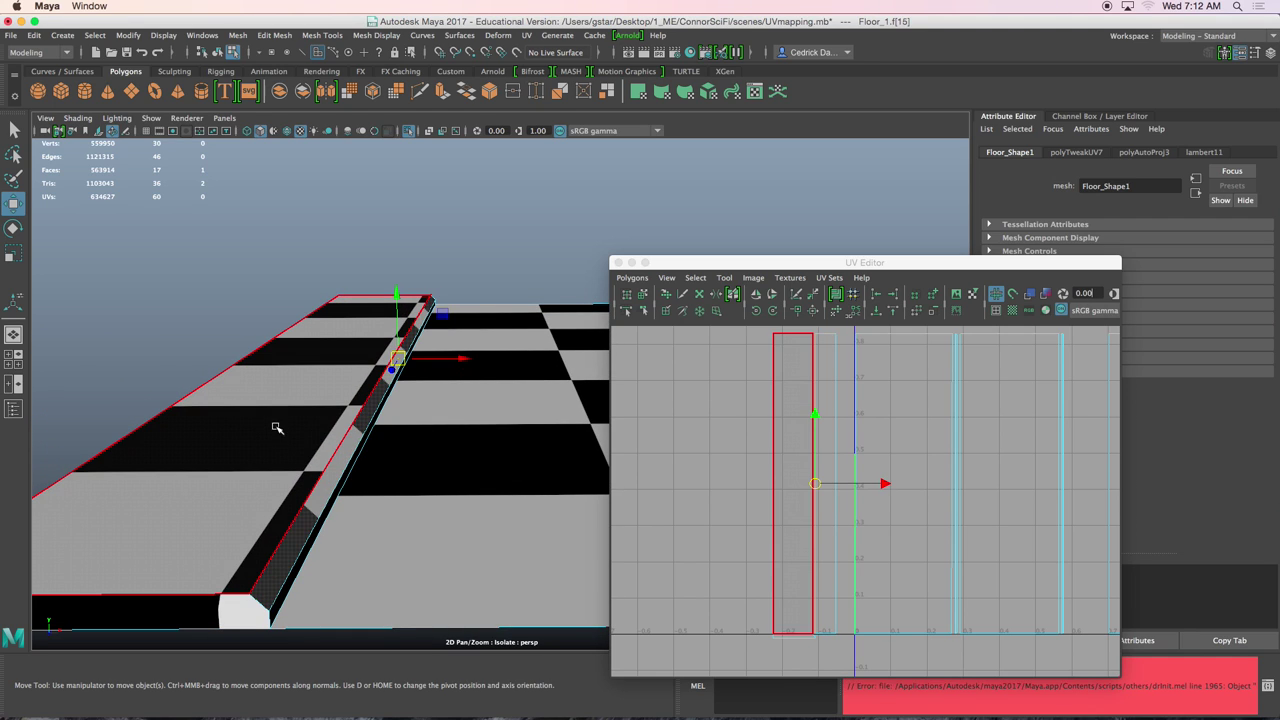
left_click(367, 415)
scroll(827, 491, "up", 2)
scroll(826, 490, "up", 1)
left_click_drag(863, 477, 887, 481)
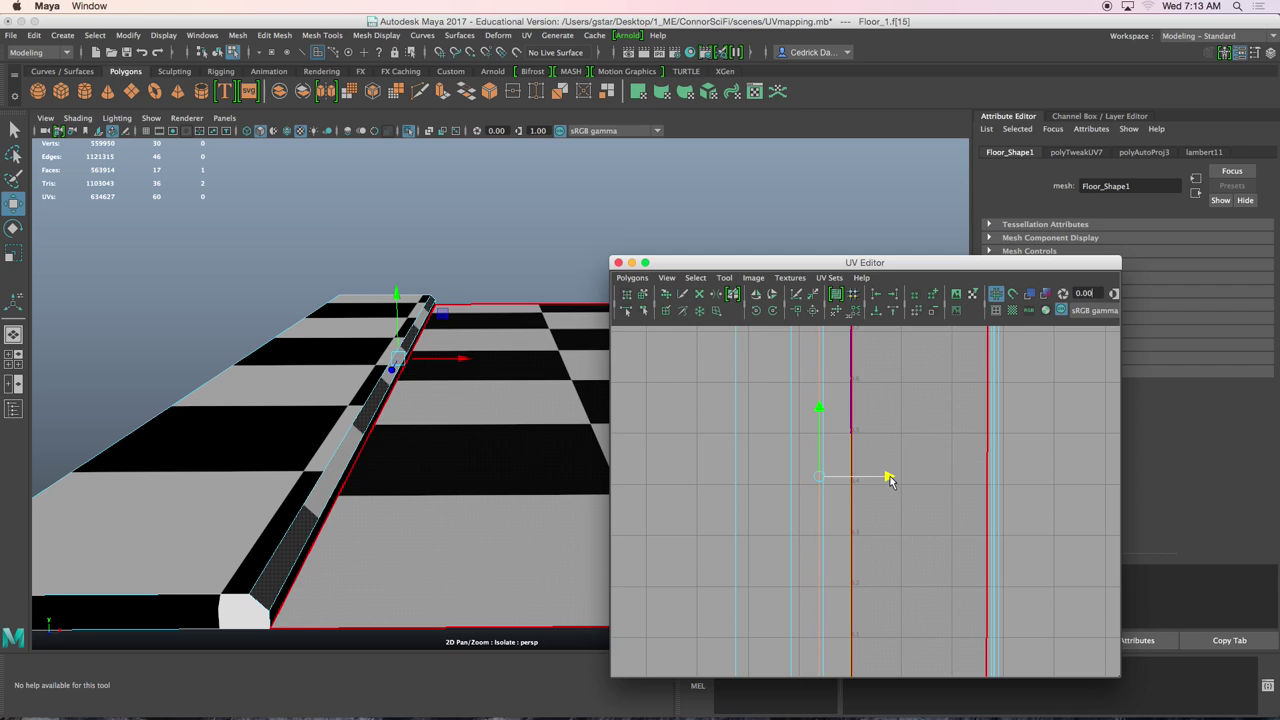
Place the vertical side face's UV shell near the top-face shell's edge and butt the sloped bevel face's shell against its other side
left_click(835, 489)
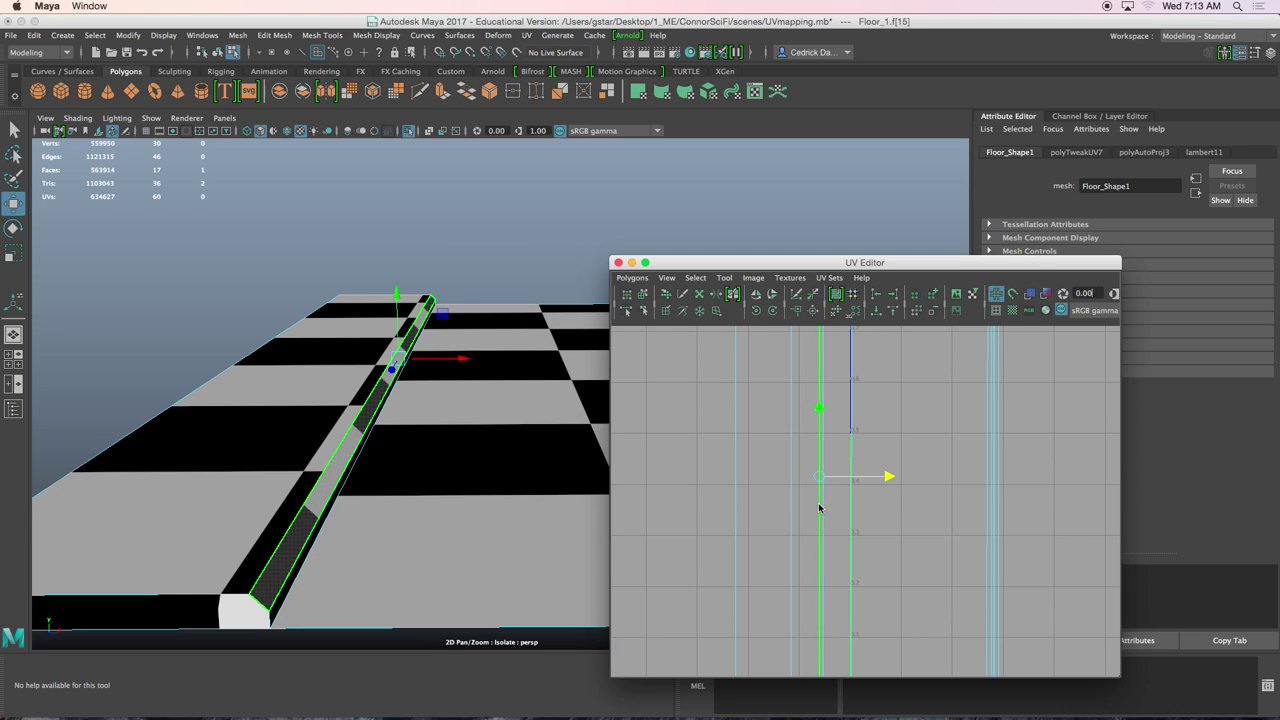
right_click_drag(818, 510, 817, 537)
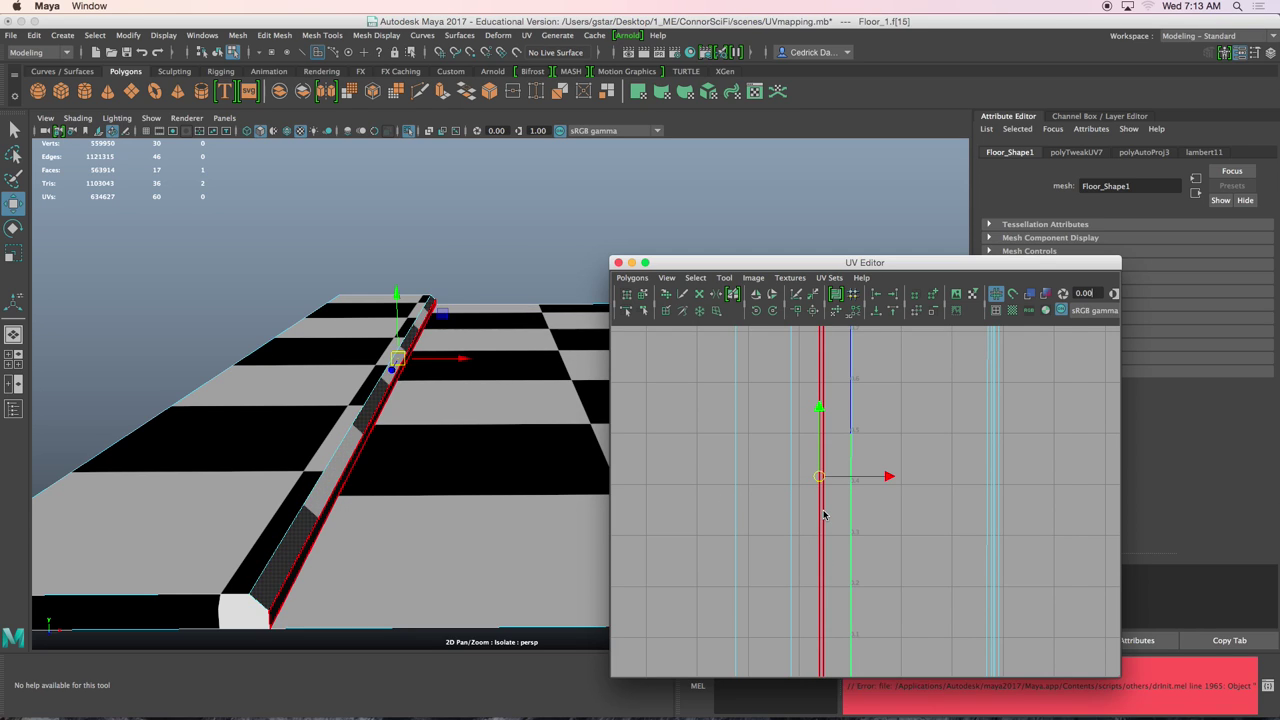
left_click(824, 515)
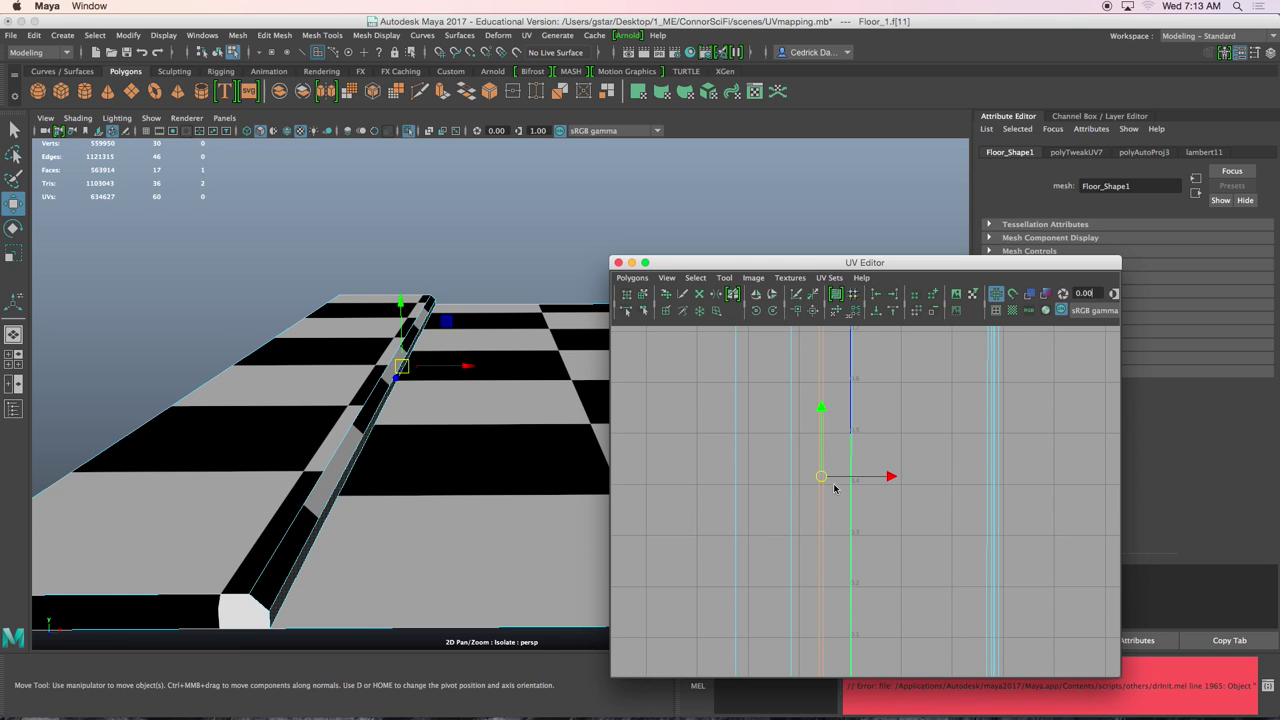
left_click_drag(836, 478, 827, 480)
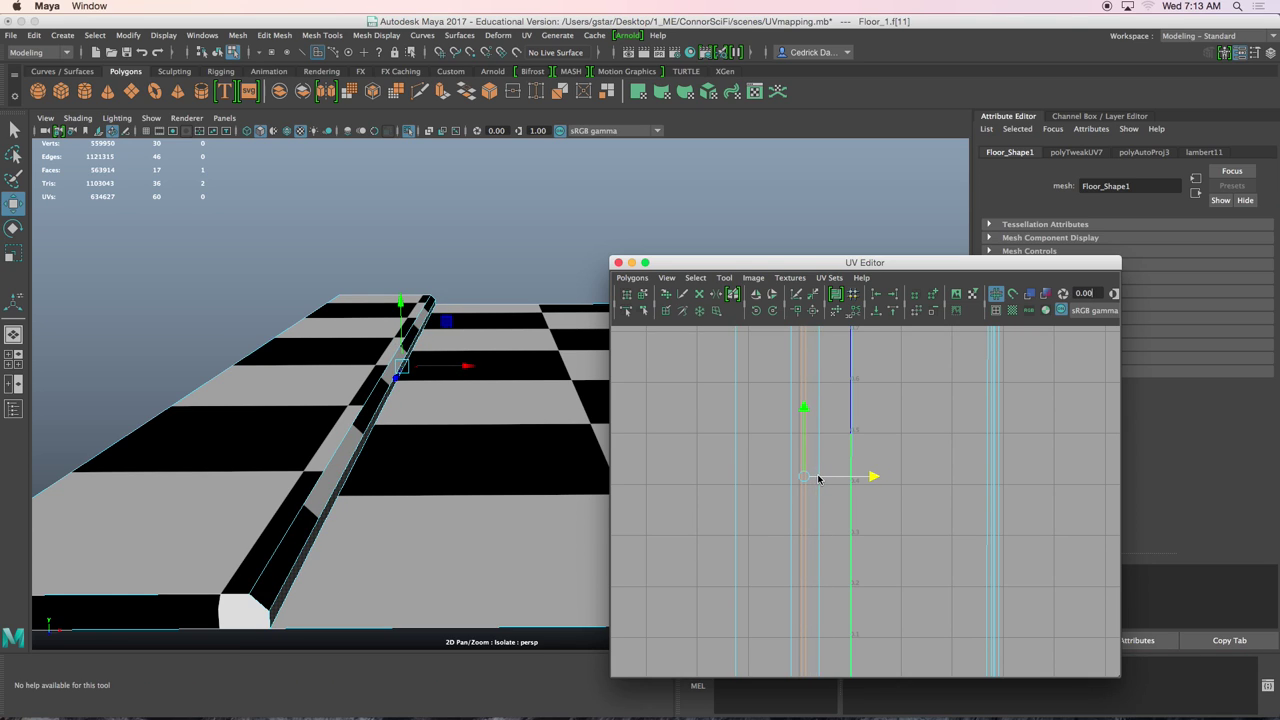
left_click(830, 478)
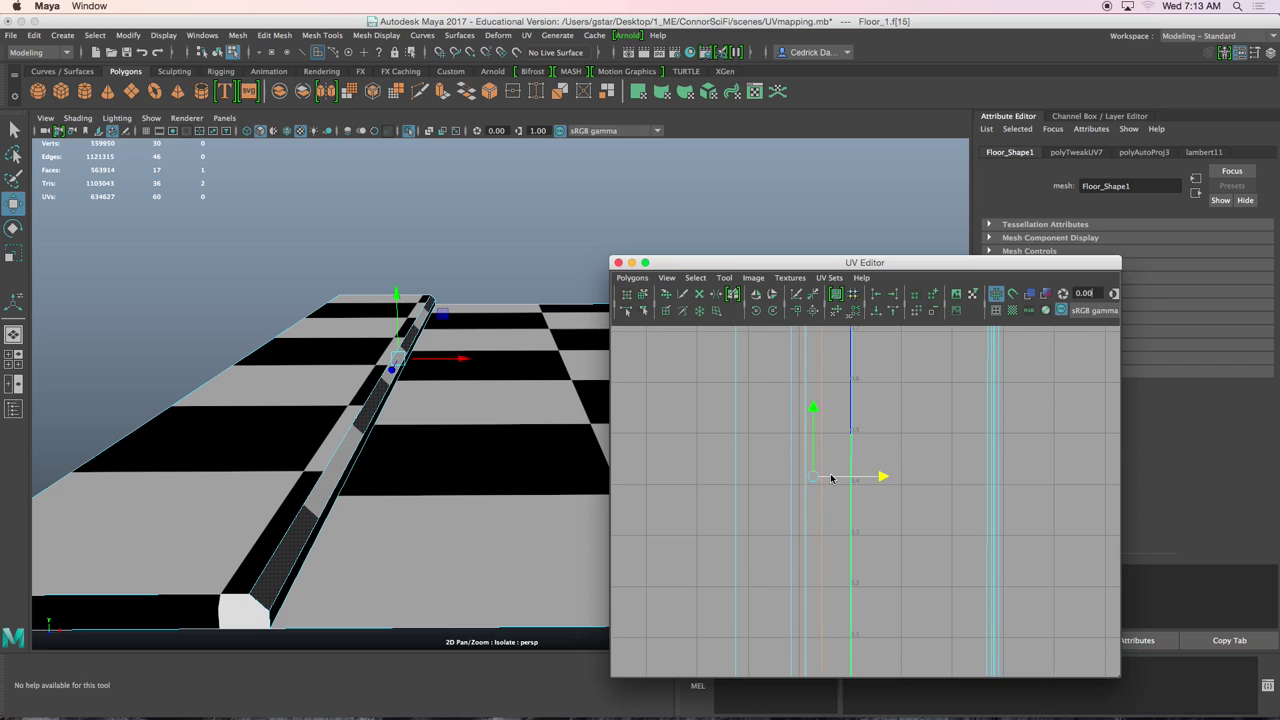
left_click(814, 480)
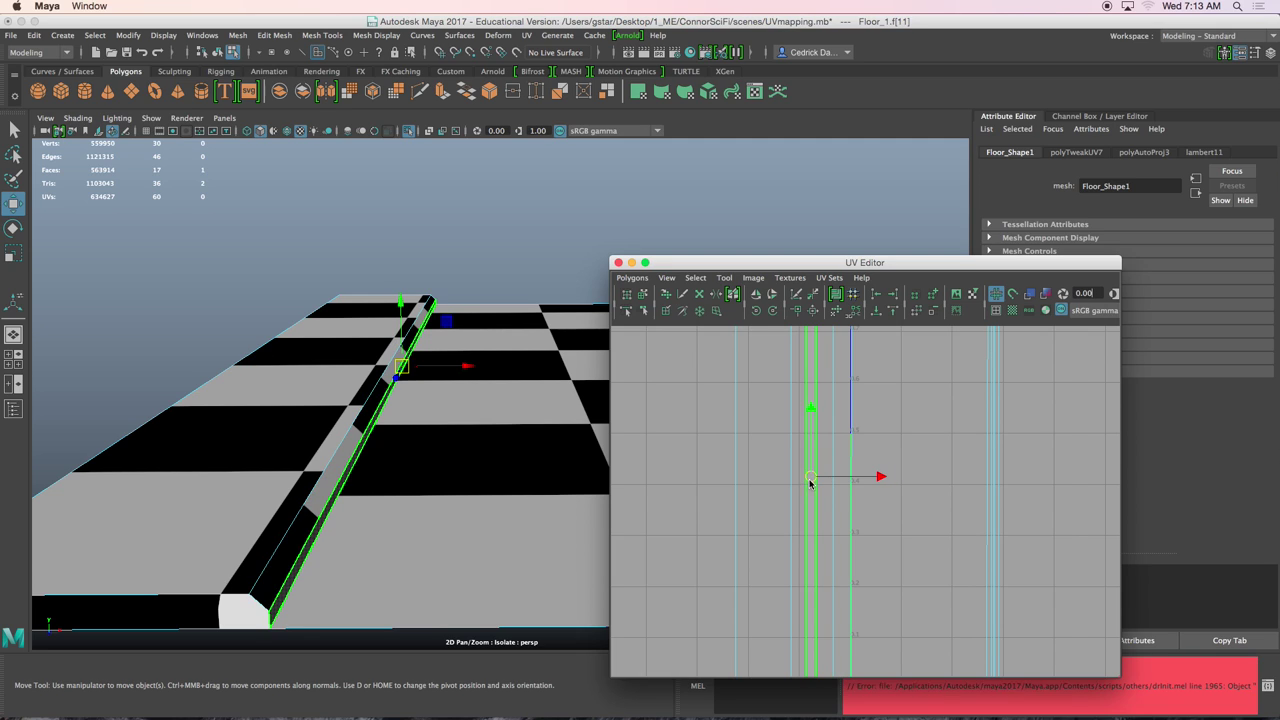
left_click_drag(835, 479, 833, 481)
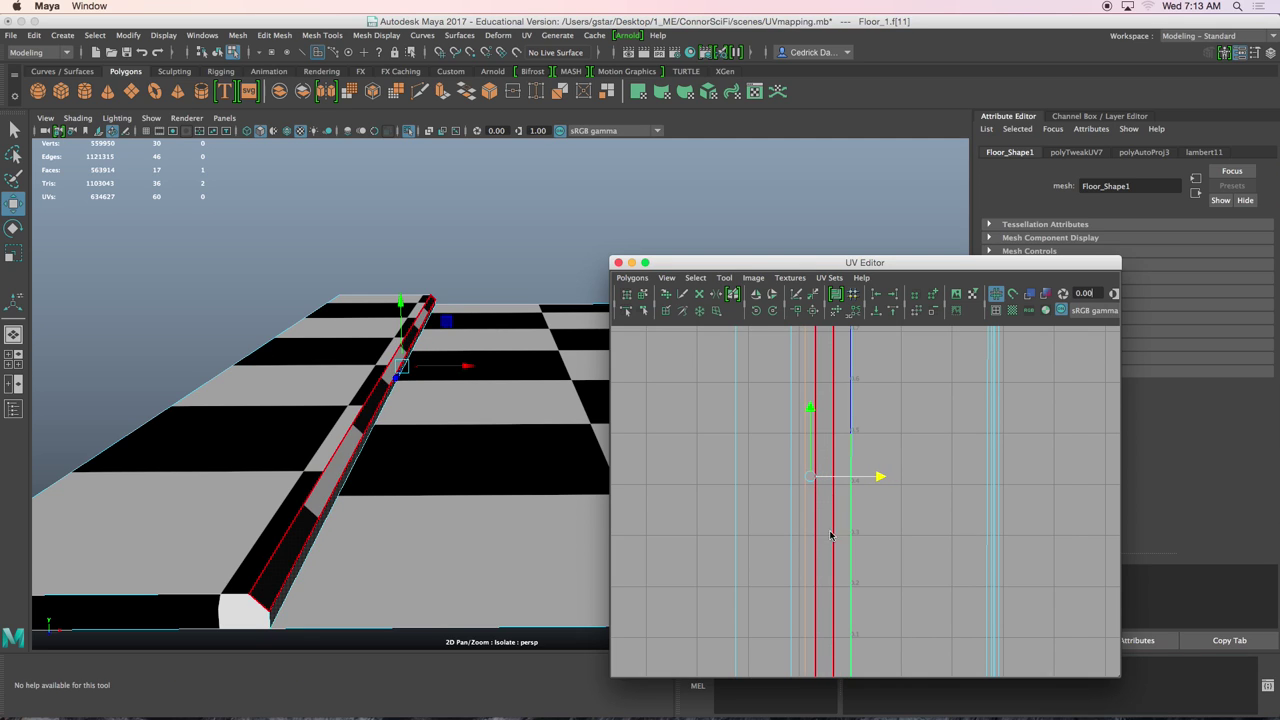
Select both bevel and side face shells and move them together along negative U against the strip's top-face shell
left_click(369, 415)
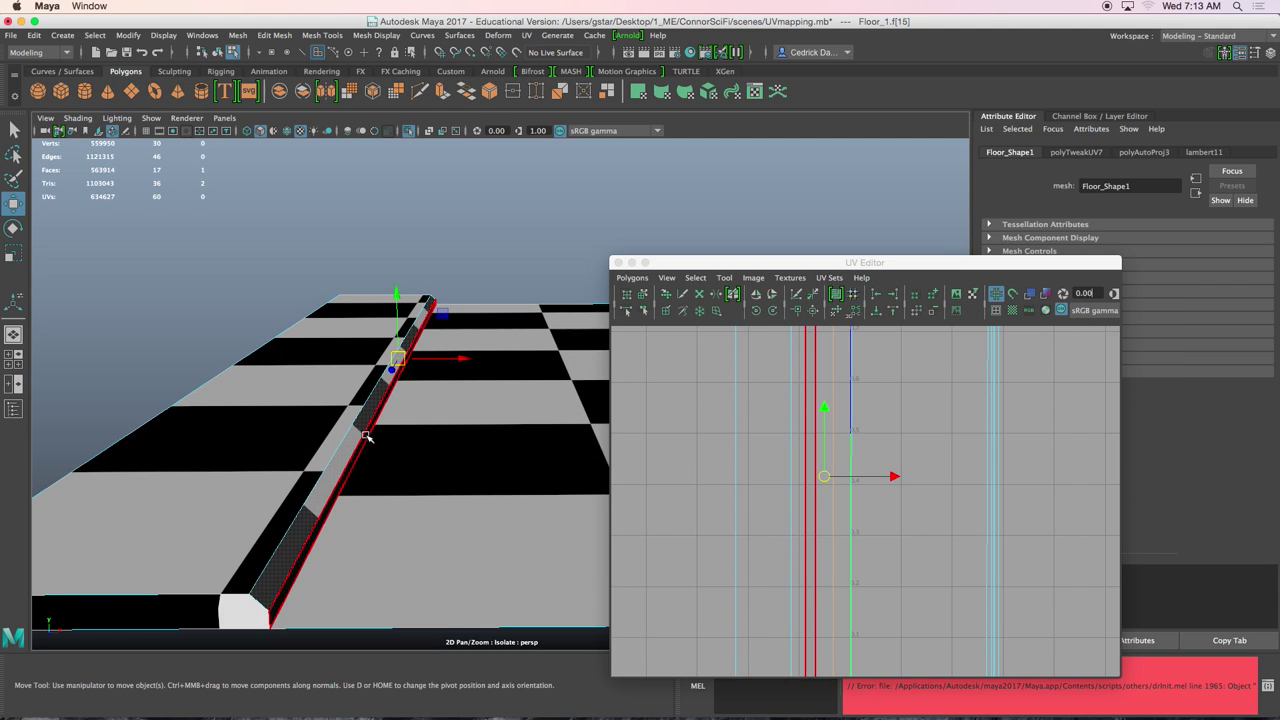
left_click(368, 435)
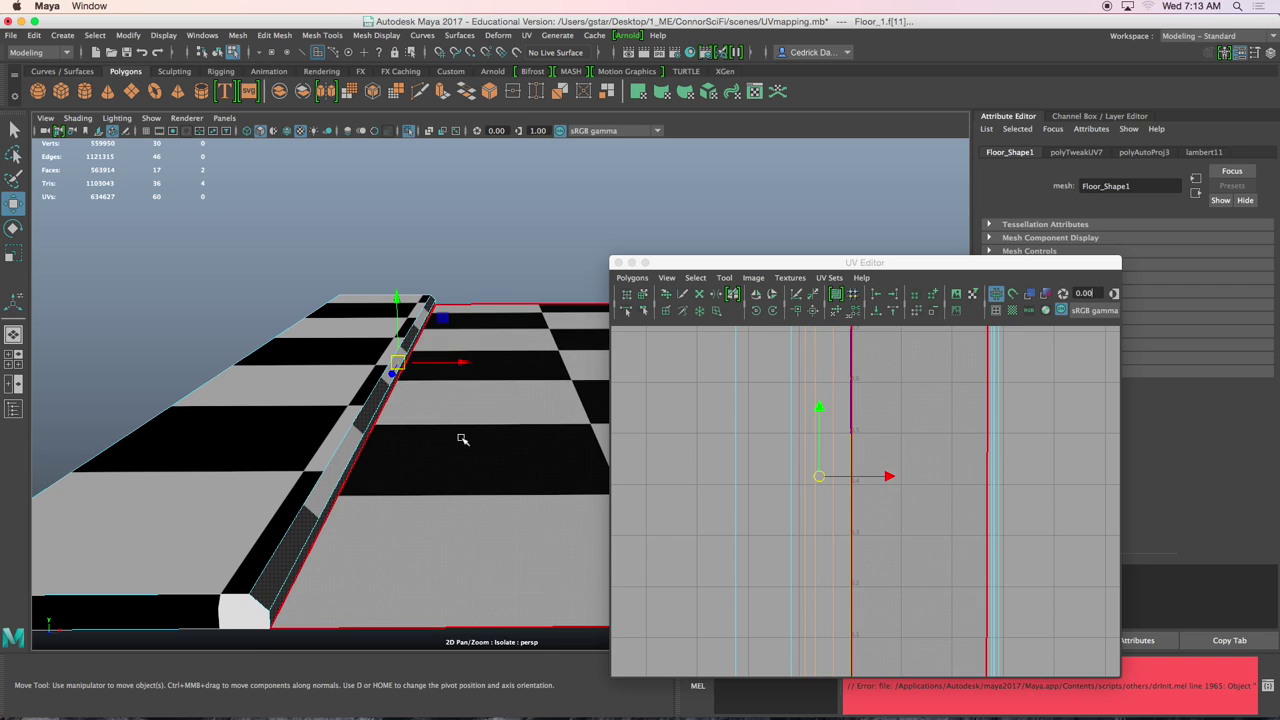
left_click(832, 478)
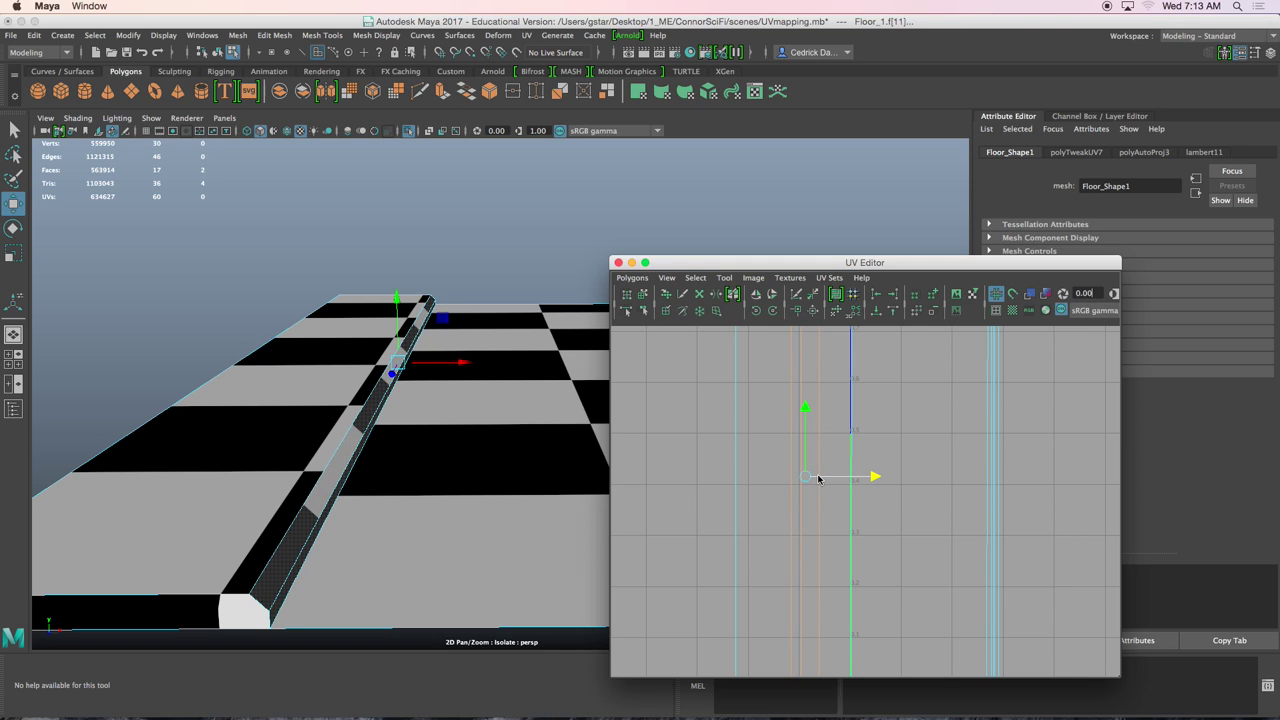
Identify which narrow shell adjoins the top-face shell and flip the bevel and side face shells together in the U direction
left_click(820, 563)
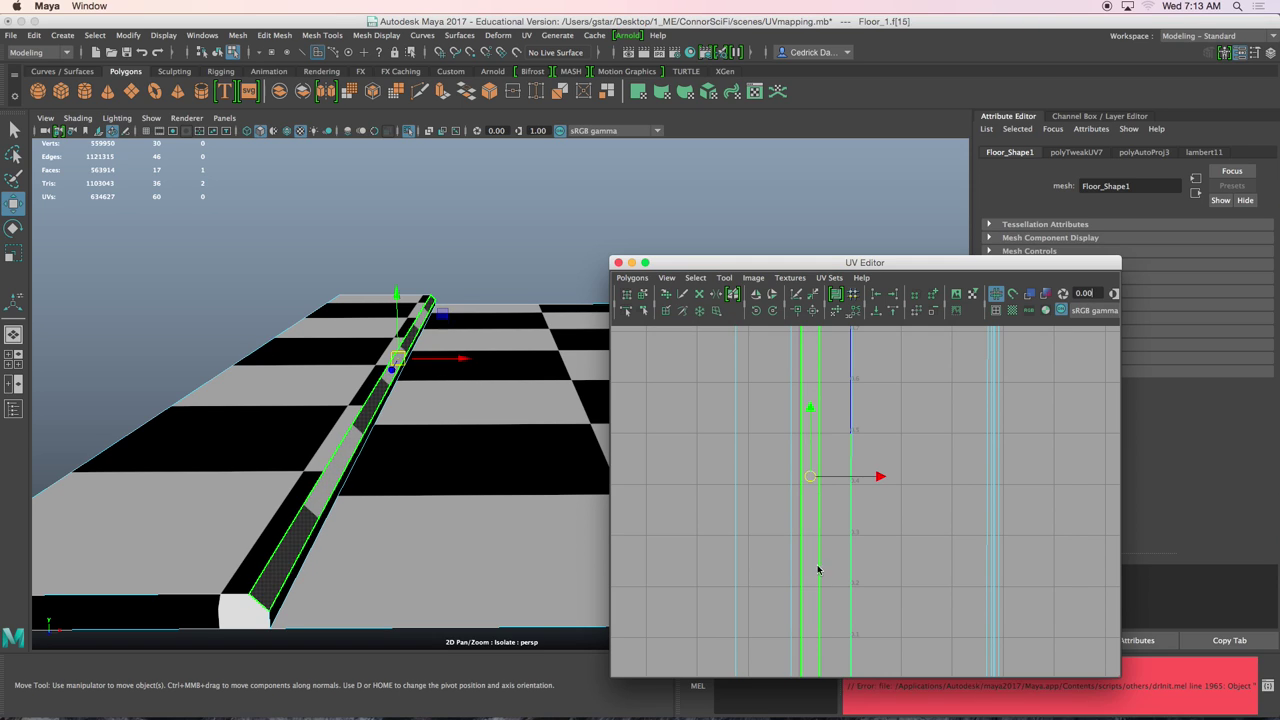
left_click(799, 507)
scroll(795, 505, "up", 1)
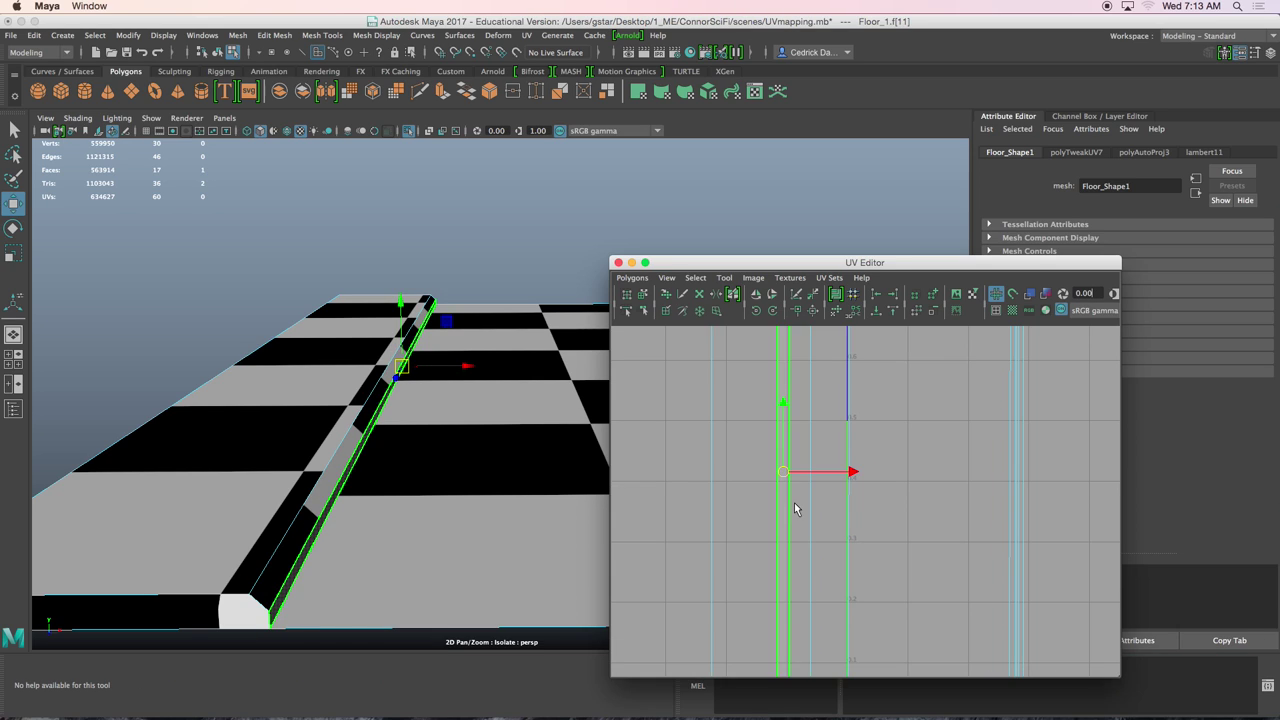
left_click(729, 509)
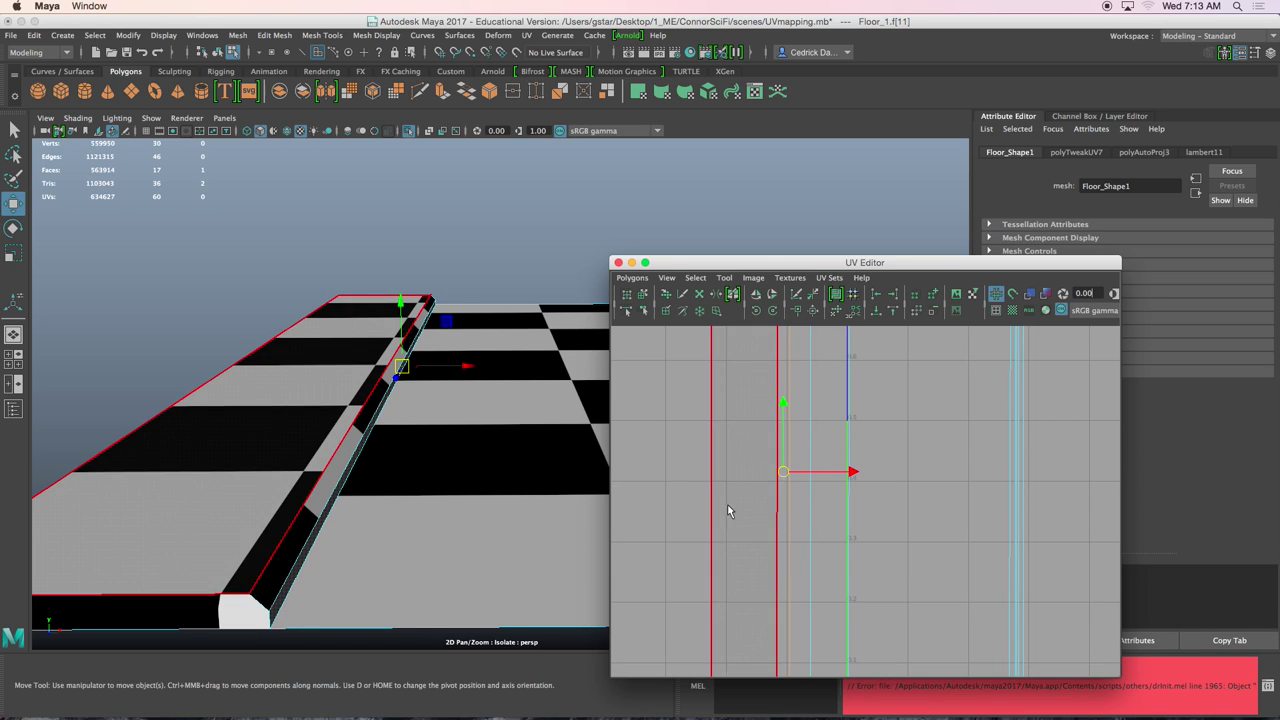
left_click(800, 499)
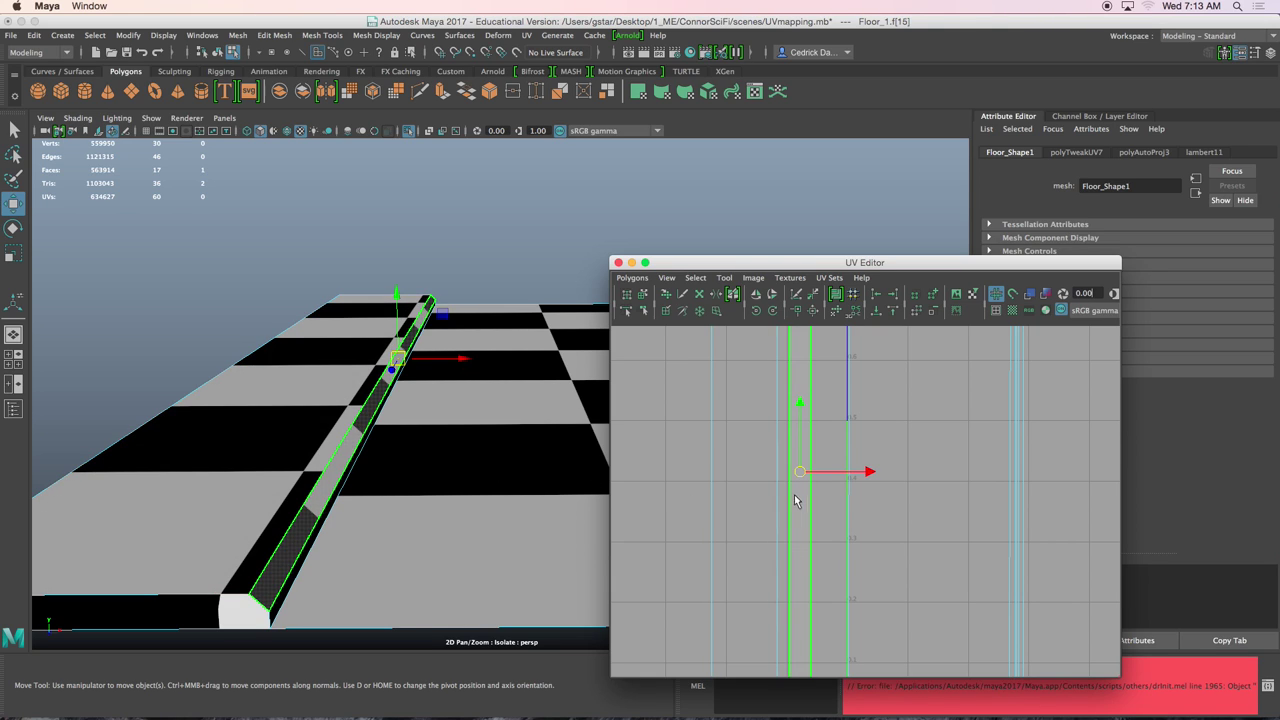
mouse_move(800, 500)
right_mouse_down()
mouse_move(791, 477)
mouse_move(781, 483)
right_mouse_up()
left_click(781, 483)
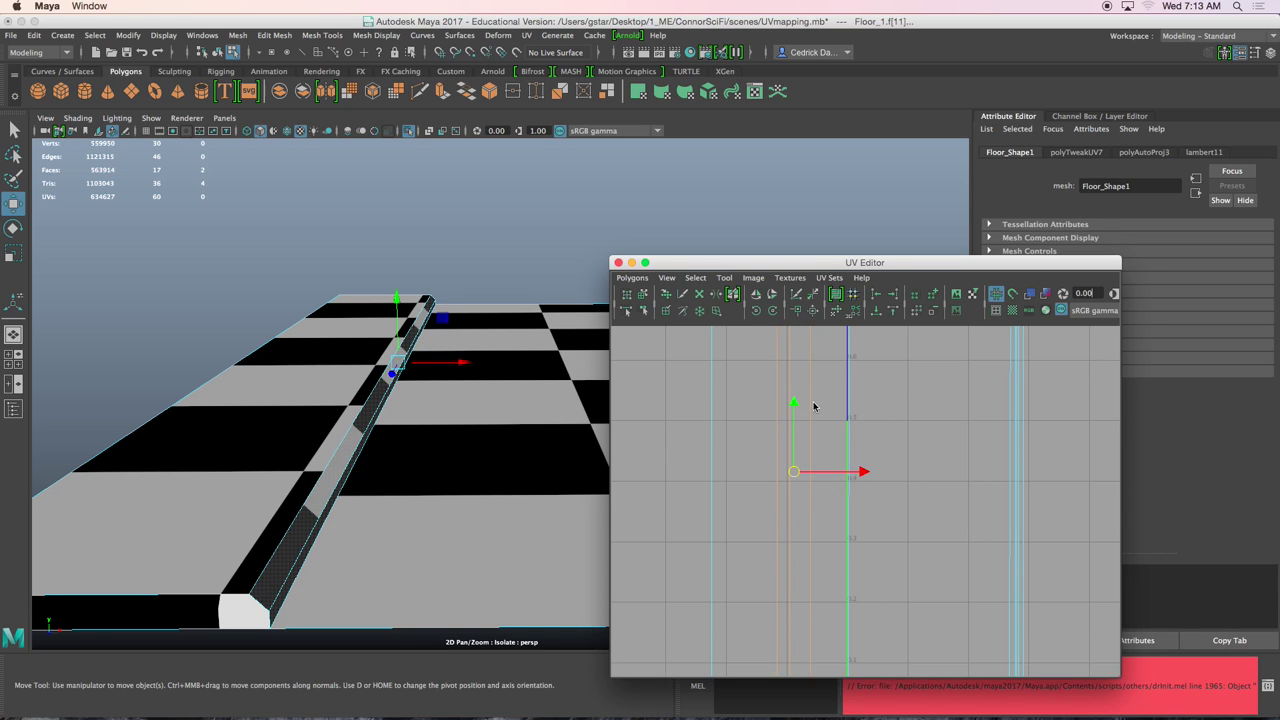
left_click(756, 294)
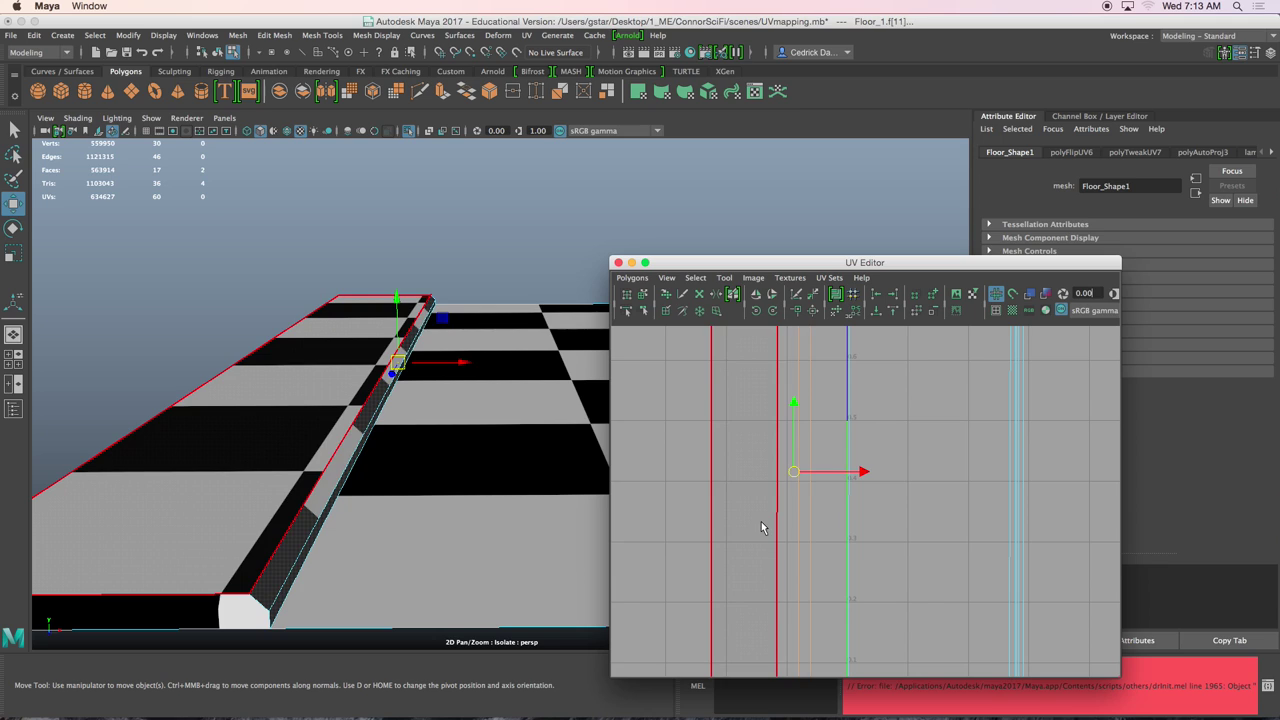
mouse_move(798, 509)
right_mouse_down()
mouse_move(767, 491)
mouse_move(795, 492)
mouse_move(790, 510)
right_mouse_up()
left_click(790, 510)
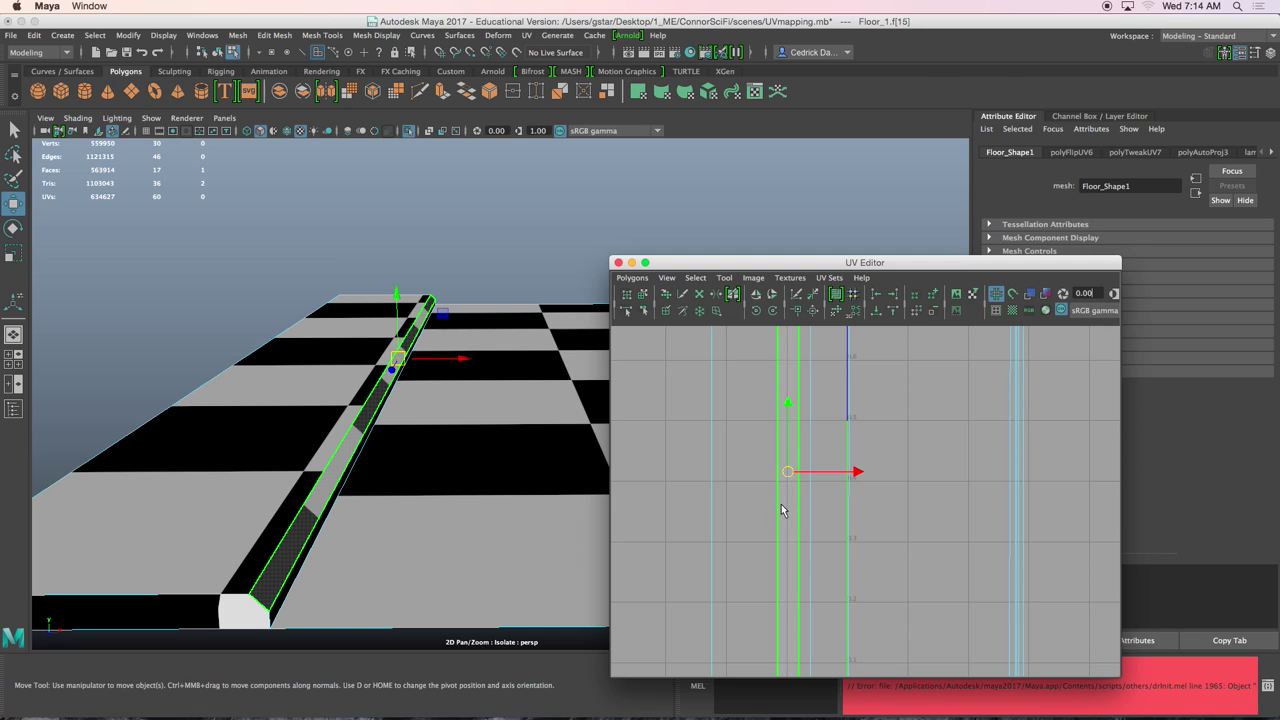
Select the UV shell of the strip's vertical side face and nudge it along U against the bevel face's shell
left_click(803, 515)
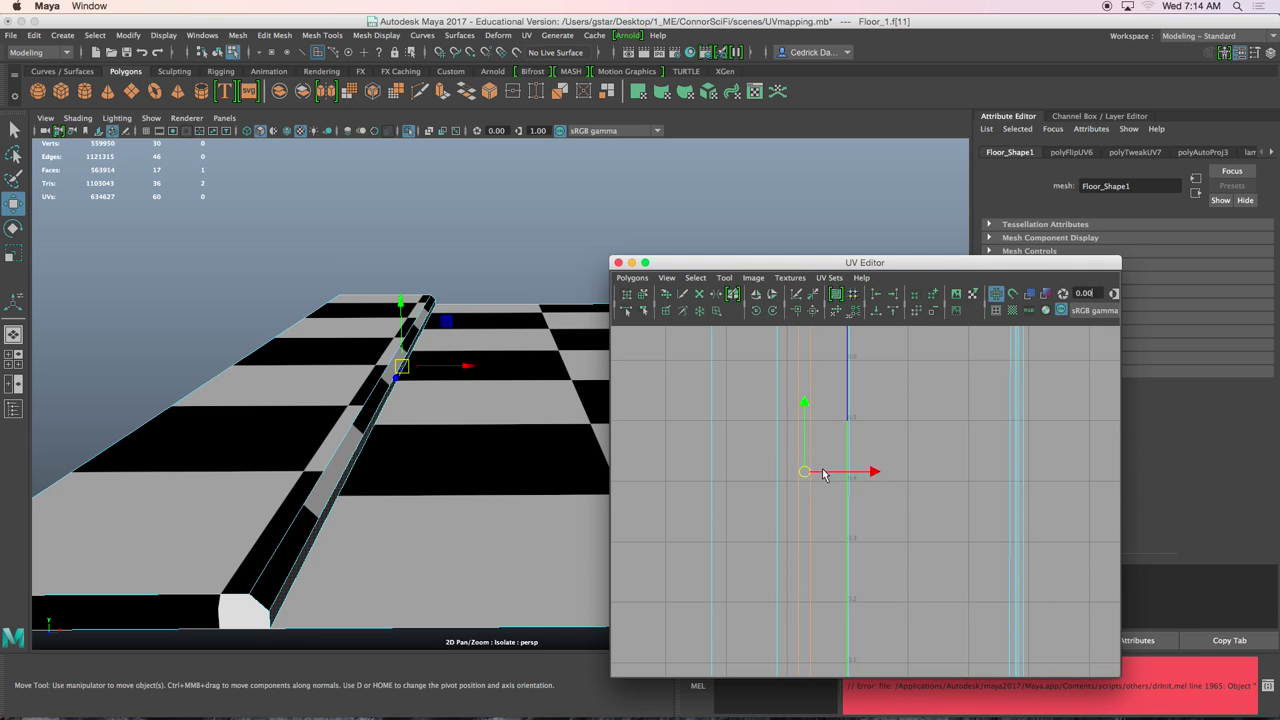
left_click(824, 473)
scroll(812, 472, "down", 1)
scroll(532, 448, "down", 4)
Select the wide floor face beside the strip and move its UV shell in negative U against the side face's shell
middle_click_drag(532, 452, 400, 438, "alt")
right_click_drag(469, 388, 473, 366)
left_click(470, 365)
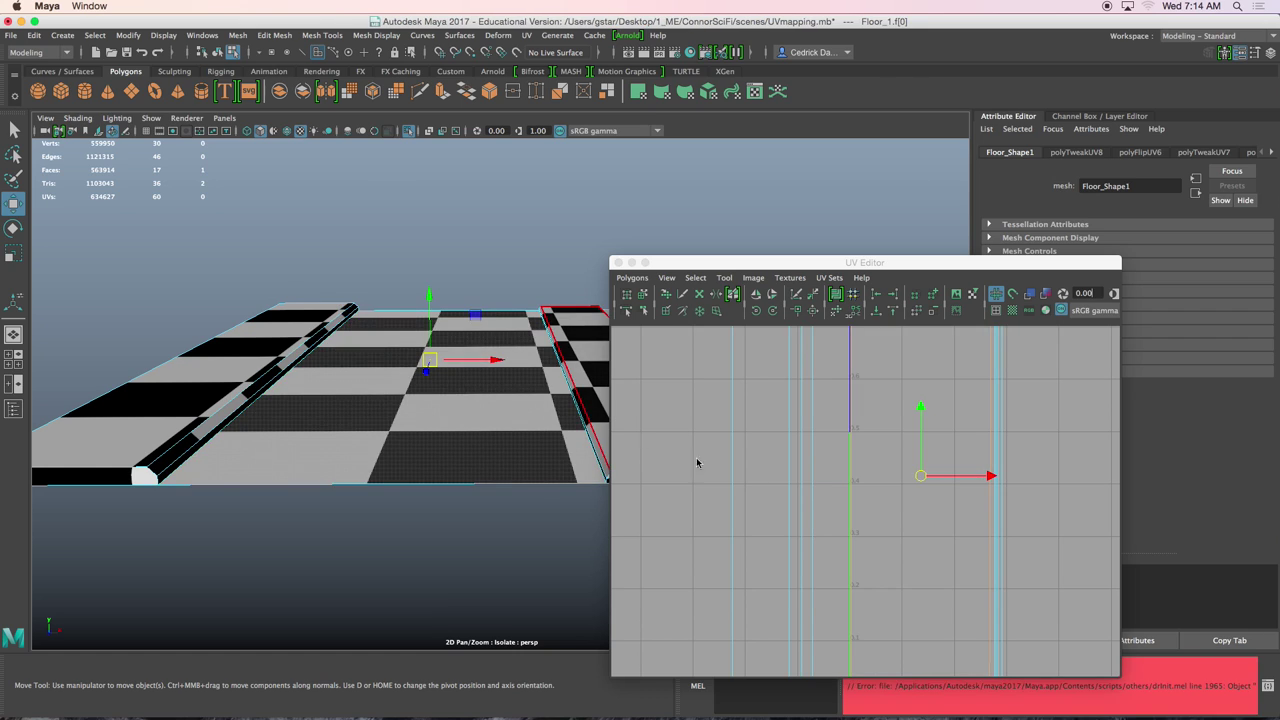
scroll(918, 495, "down", 2)
left_click_drag(968, 487, 944, 487)
middle_click_drag(838, 537, 837, 483, "alt")
scroll(837, 484, "up", 3)
middle_click_drag(872, 435, 825, 503, "alt")
middle_click_drag(566, 430, 503, 418, "alt")
left_click_drag(503, 418, 435, 440, "alt")
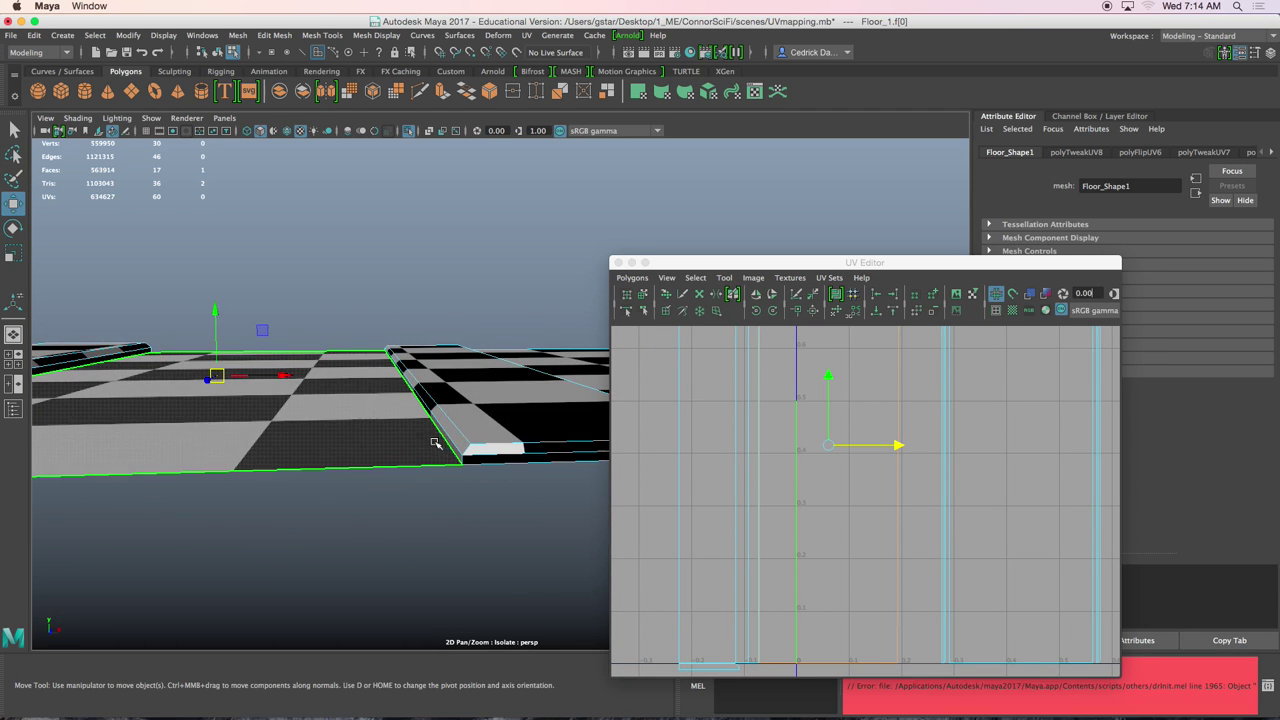
left_click(446, 440)
left_click(446, 440)
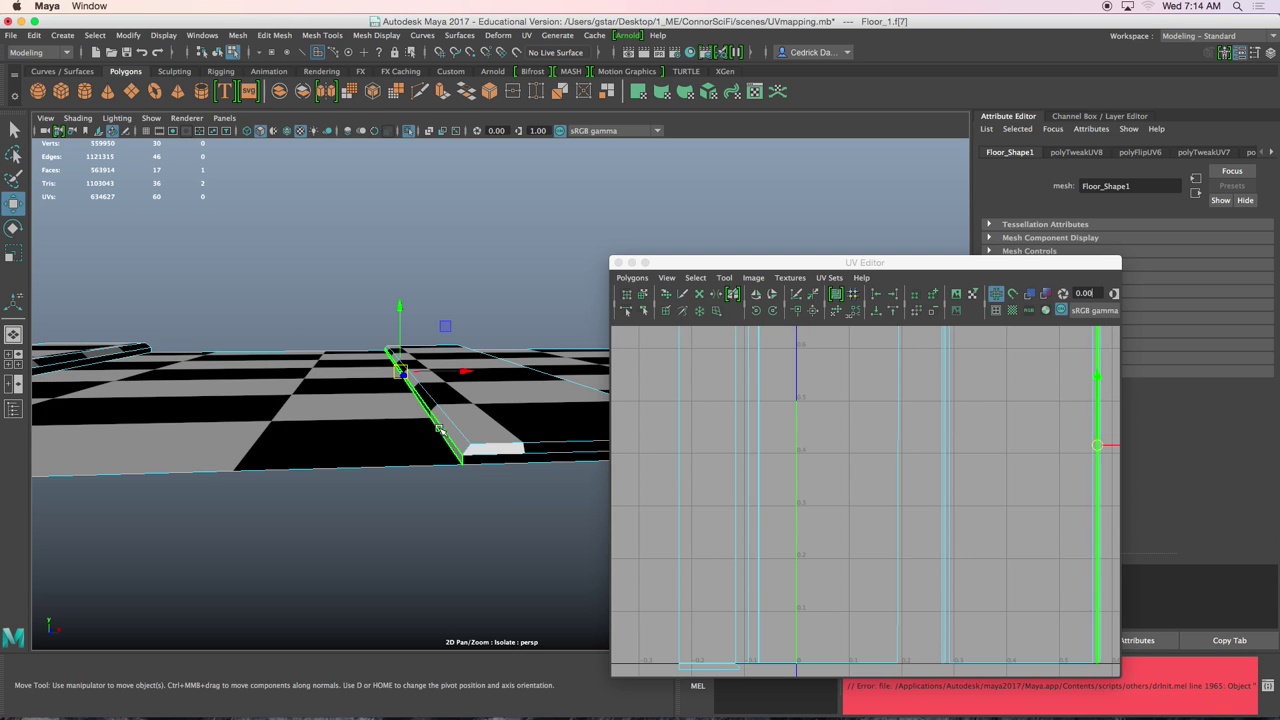
left_click_drag(446, 440, 392, 440, "alt")
scroll(874, 470, "down", 5)
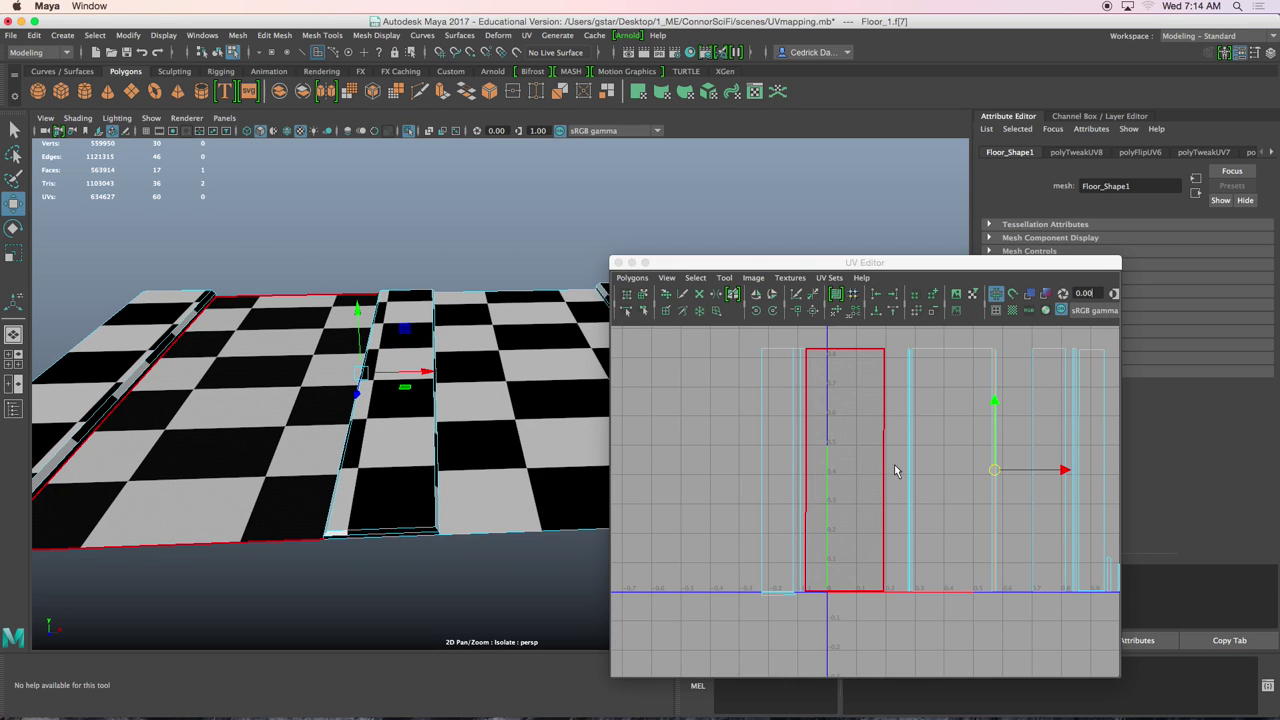
left_click_drag(1013, 469, 920, 460)
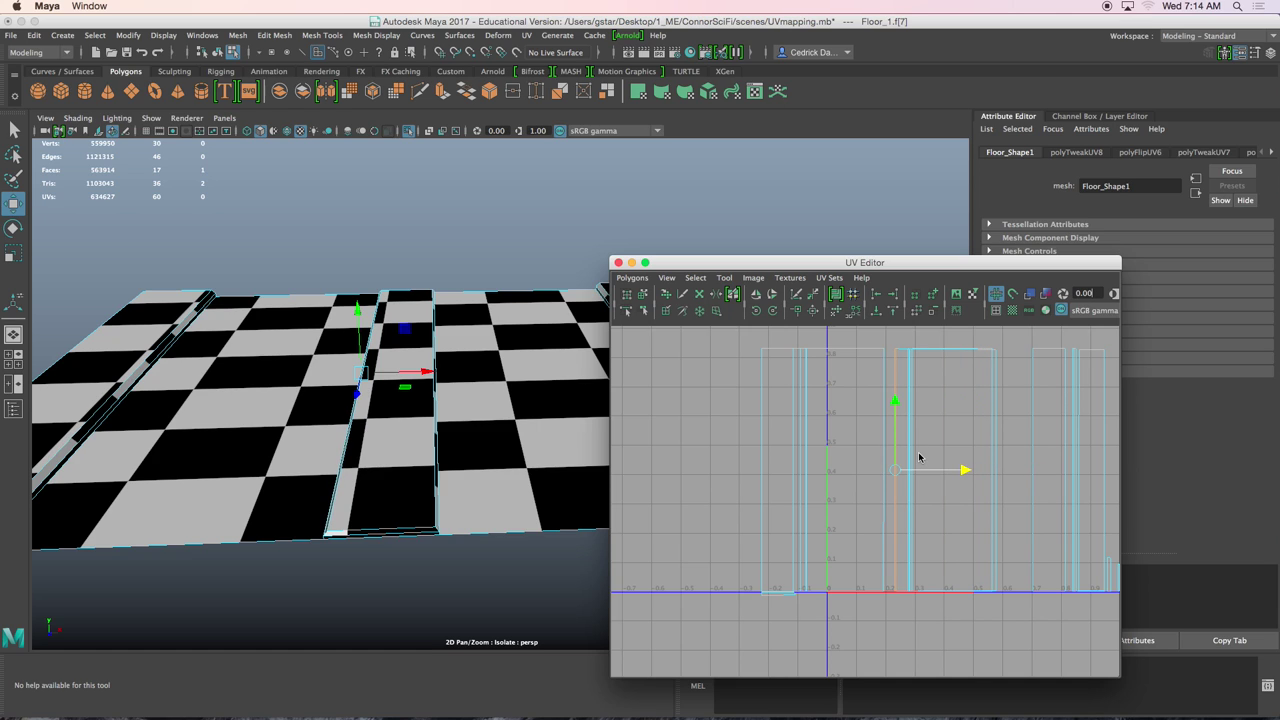
key("ctrl+z")
Select both narrow bevel and side face shells of the next strip and move them together in negative U against the wide floor face's shell
middle_click_drag(920, 400, 871, 440, "alt")
scroll(917, 437, "up", 3)
scroll(871, 440, "up", 4)
middle_click_drag(906, 371, 851, 466, "alt")
scroll(852, 458, "up", 4)
middle_click_drag(841, 398, 829, 426, "alt")
right_click_drag(836, 405, 785, 382)
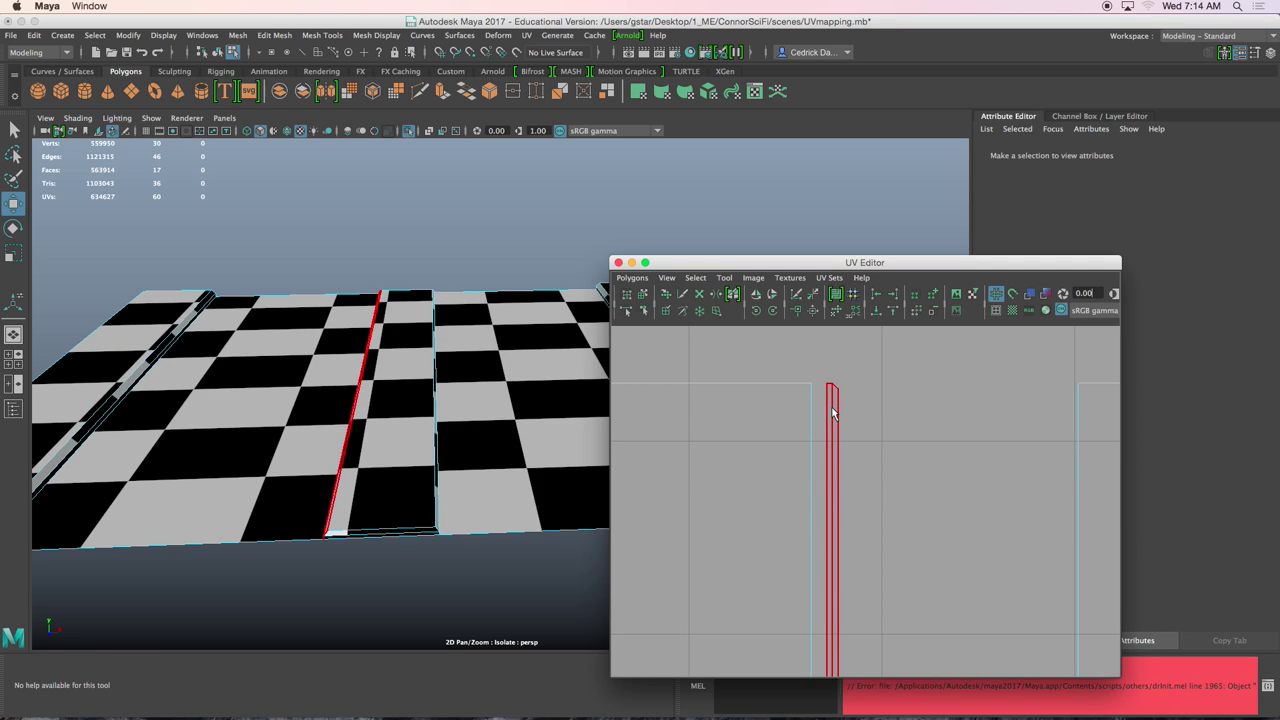
left_click(832, 413)
scroll(856, 417, "down", 6)
middle_click_drag(851, 420, 883, 357, "alt")
middle_click_drag(808, 458, 862, 397, "alt")
left_click_drag(1004, 627, 757, 625)
left_click_drag(768, 576, 754, 570)
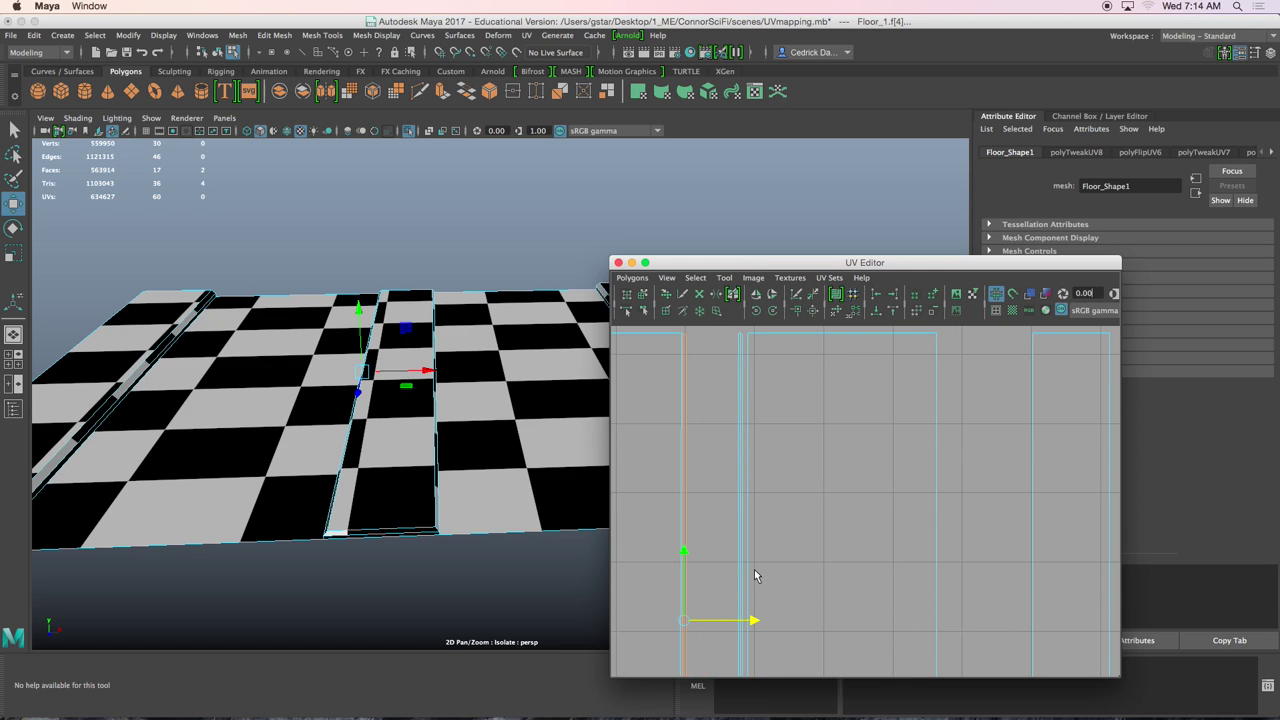
left_click(421, 456)
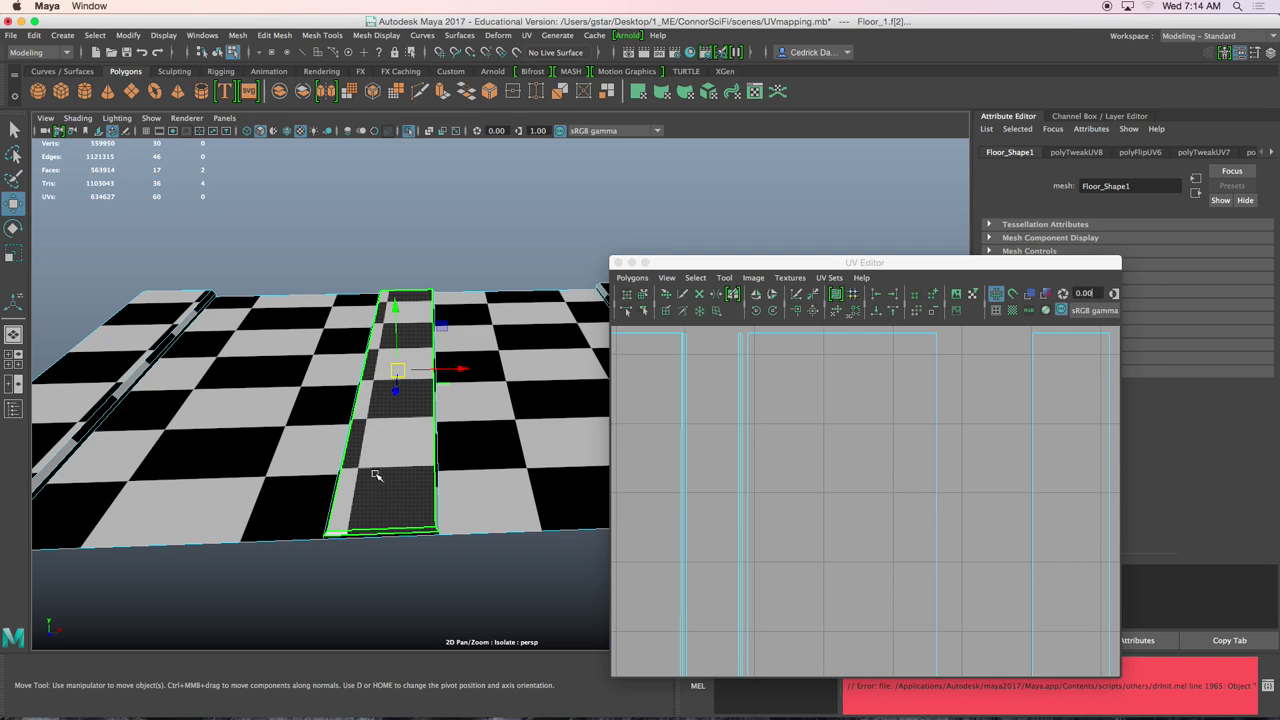
key("f")
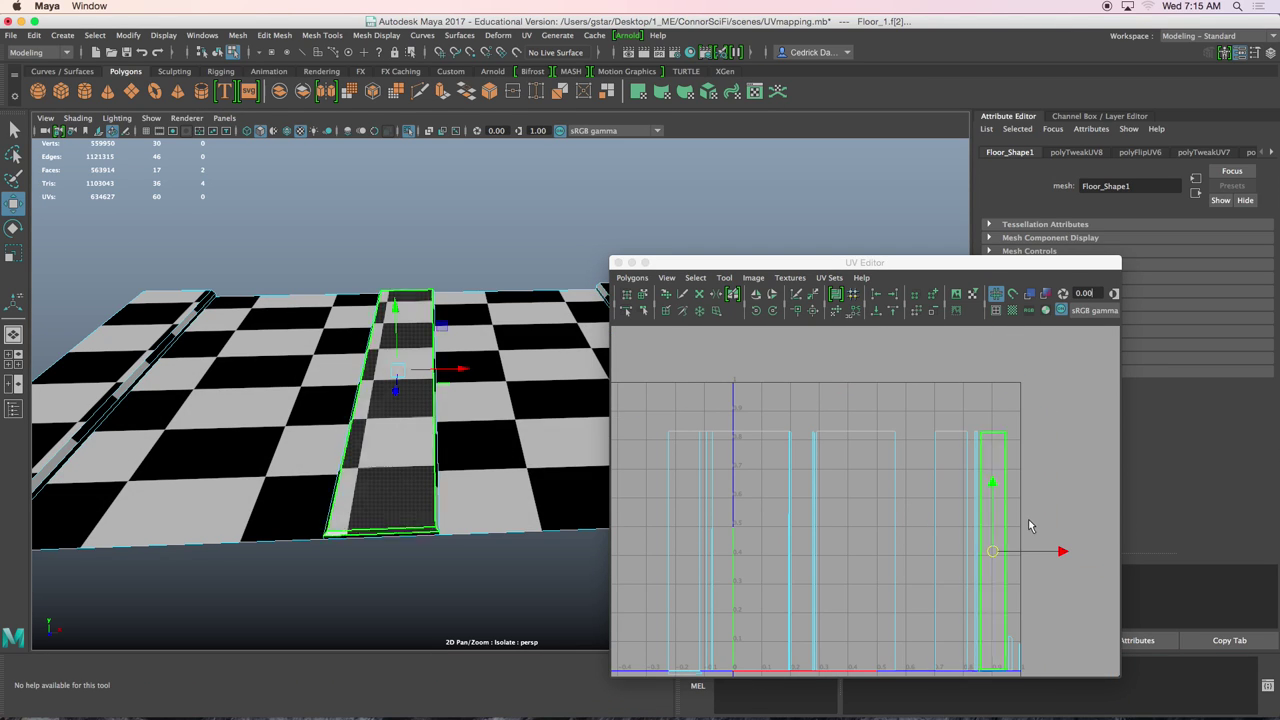
left_click_drag(1062, 553, 870, 529)
scroll(834, 451, "up", 5)
middle_click_drag(814, 440, 829, 468, "alt")
middle_click_drag(823, 538, 822, 426, "alt")
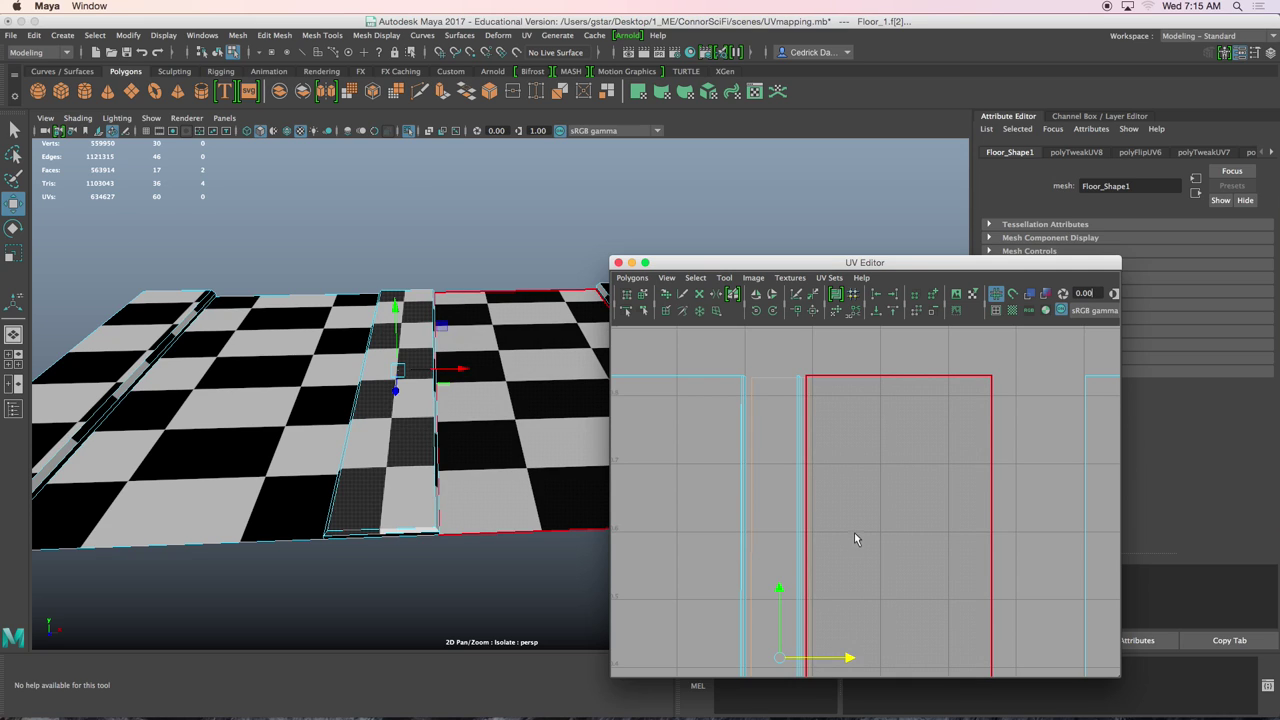
Select the second wide floor face's shell with its adjoining narrow shells and move them together in positive U to widen the gap
scroll(855, 494, "down", 2)
scroll(888, 500, "down", 2)
right_click_drag(888, 455, 839, 471)
left_click(882, 482)
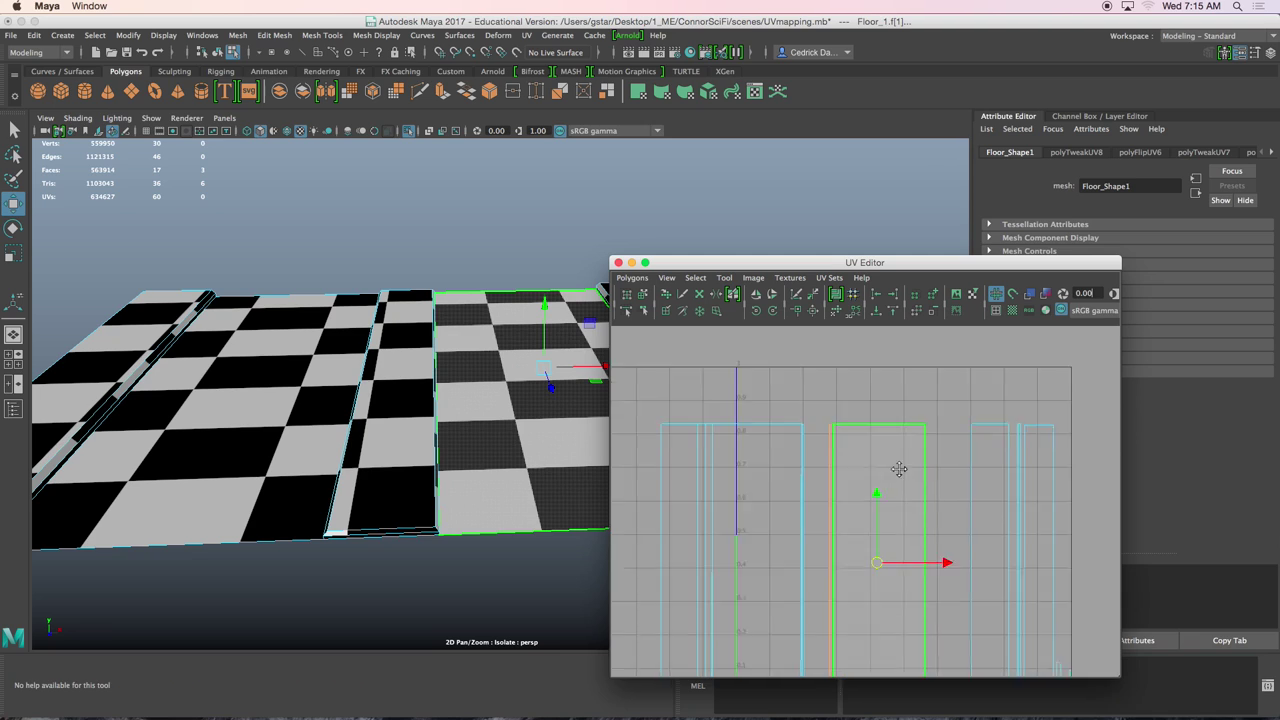
left_click_drag(940, 500, 965, 503)
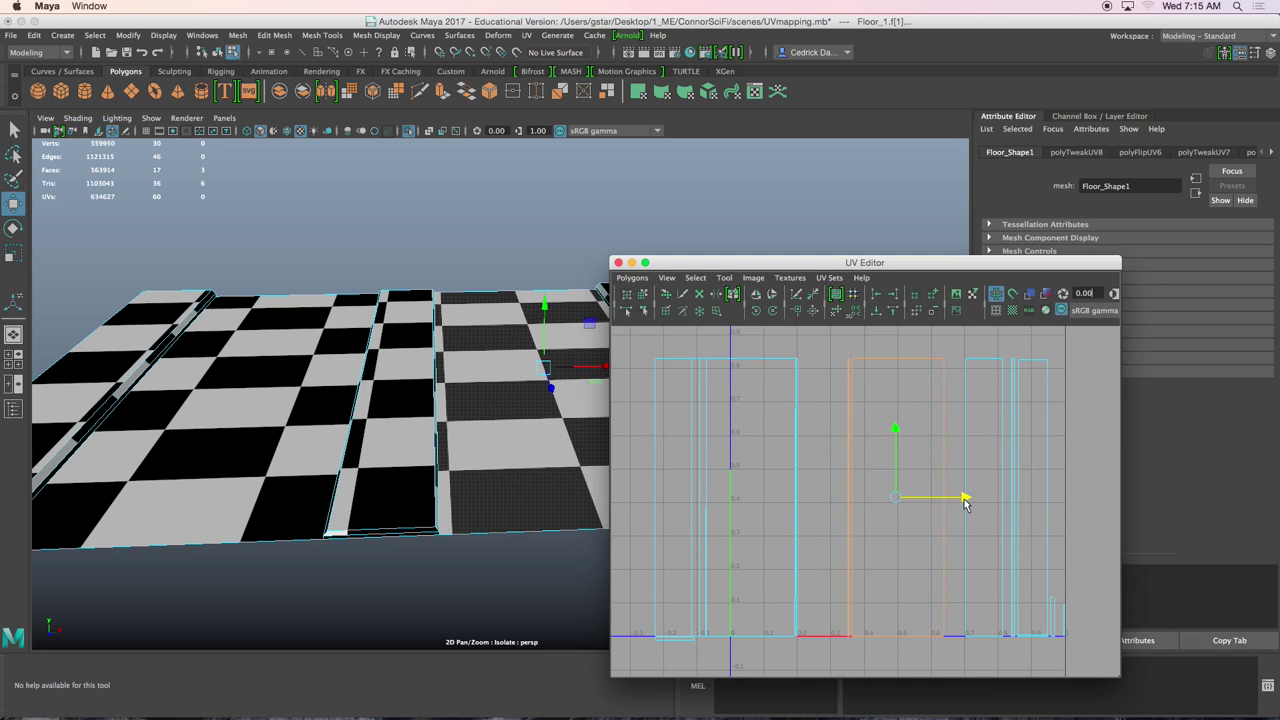
Move the second strip's top-face shell in negative U into the gap and butt it against the bevel face's shell
left_click(1046, 433)
left_click_drag(1090, 501, 879, 483)
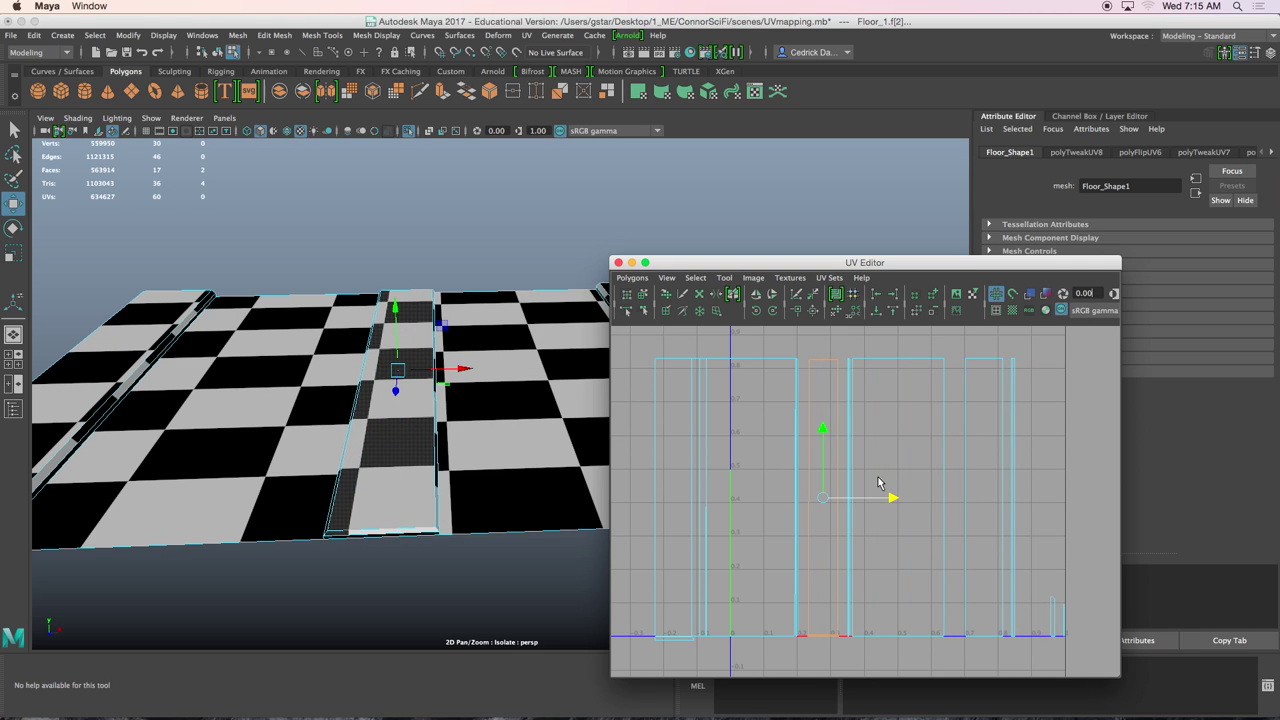
scroll(879, 483, "up", 3)
left_click(914, 457)
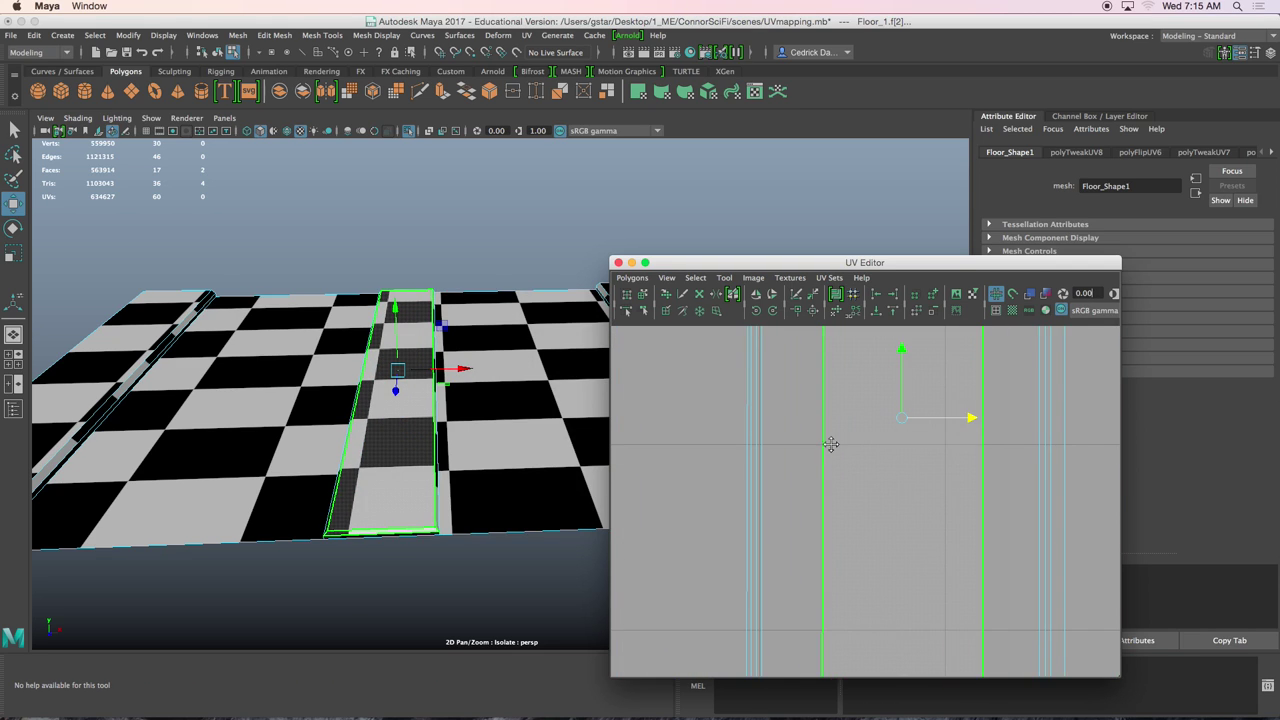
left_click_drag(977, 502, 917, 502)
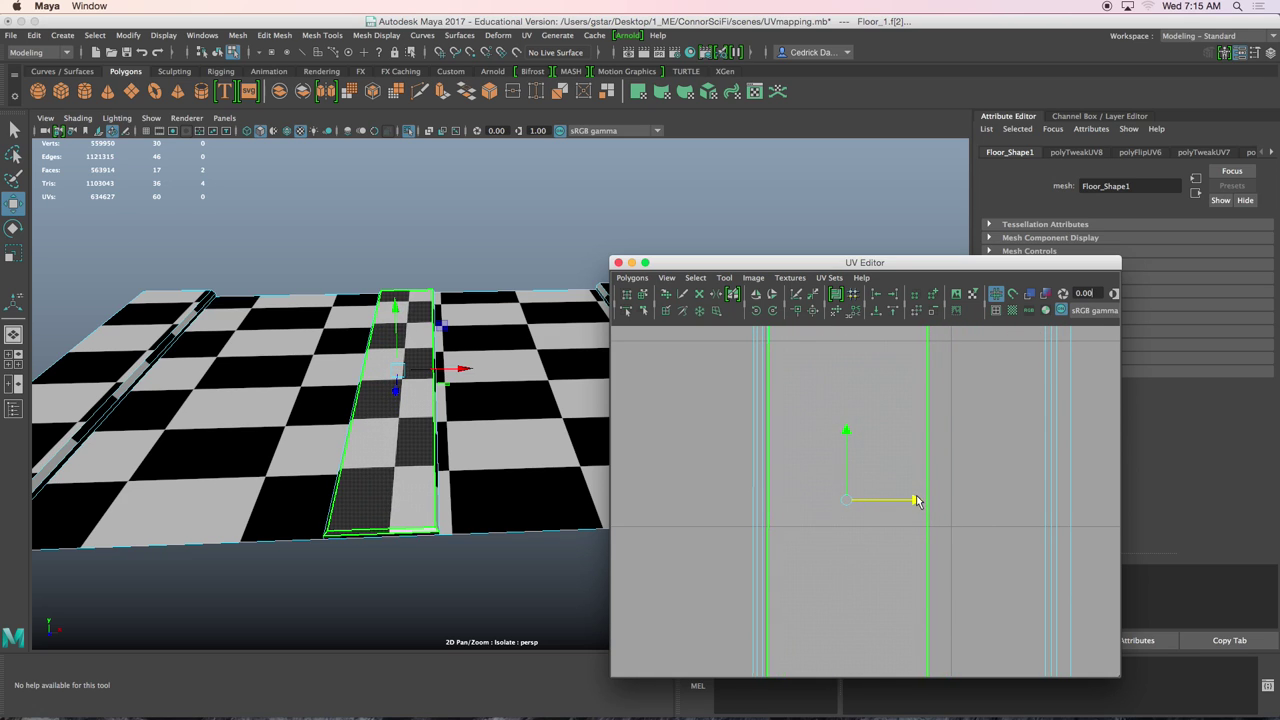
Select the vertical front end face of the second strip and move its UV shell in negative U to the top-face shell's lower end
left_click_drag(470, 439, 352, 493, "alt")
left_click(352, 493)
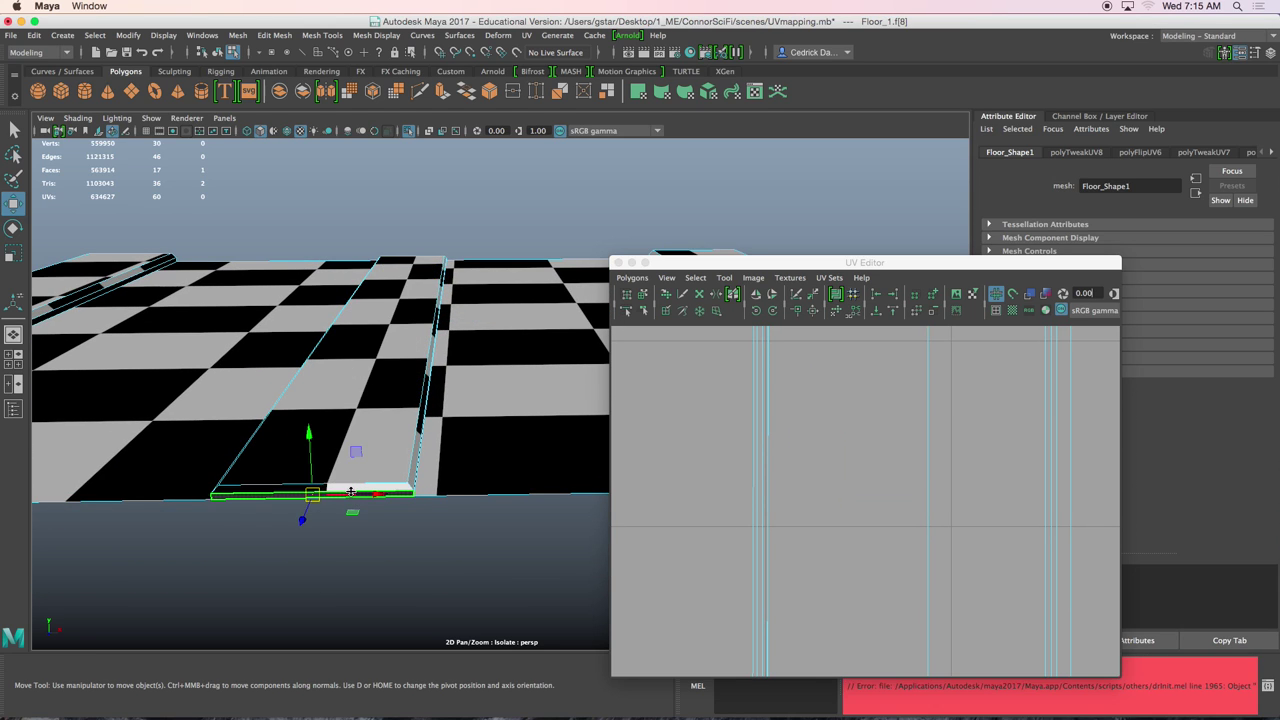
scroll(860, 525, "down", 6)
middle_click_drag(860, 525, 874, 419, "alt")
middle_click_drag(889, 547, 861, 449, "alt")
scroll(898, 496, "down", 4)
middle_click_drag(927, 483, 892, 505, "alt")
scroll(959, 506, "up", 4)
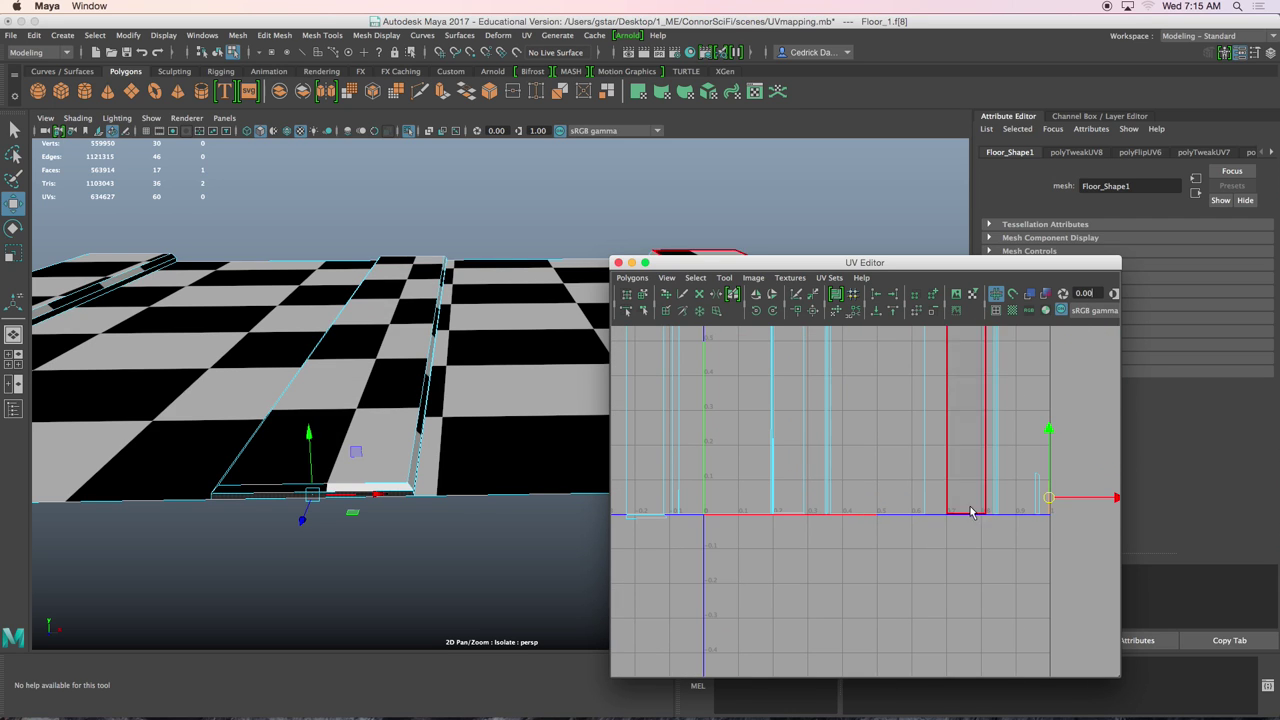
left_click_drag(1050, 500, 777, 517)
scroll(800, 512, "up", 3)
scroll(813, 507, "up", 3)
middle_click_drag(793, 513, 943, 520, "alt")
scroll(943, 520, "up", 6)
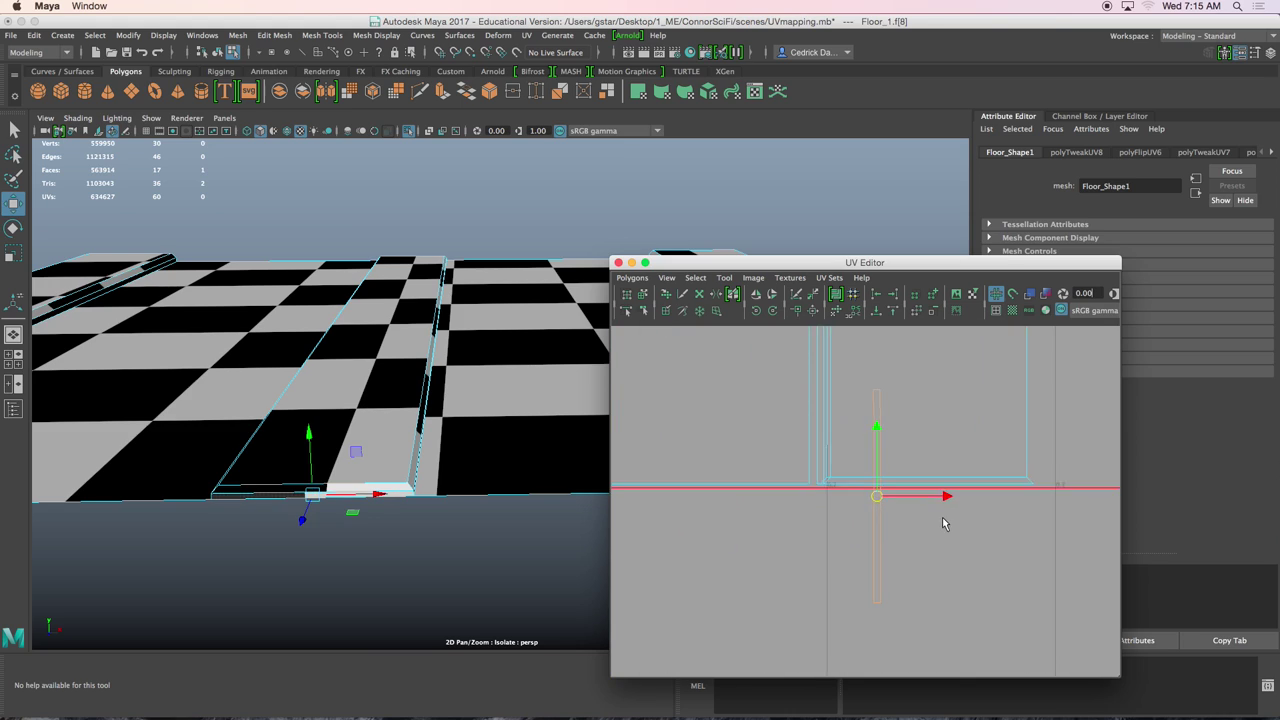
Rotate the end face's UV shell to horizontal and align it directly beneath the lower edge of the top-face shell
left_click(757, 312)
left_click_drag(900, 495, 1003, 496)
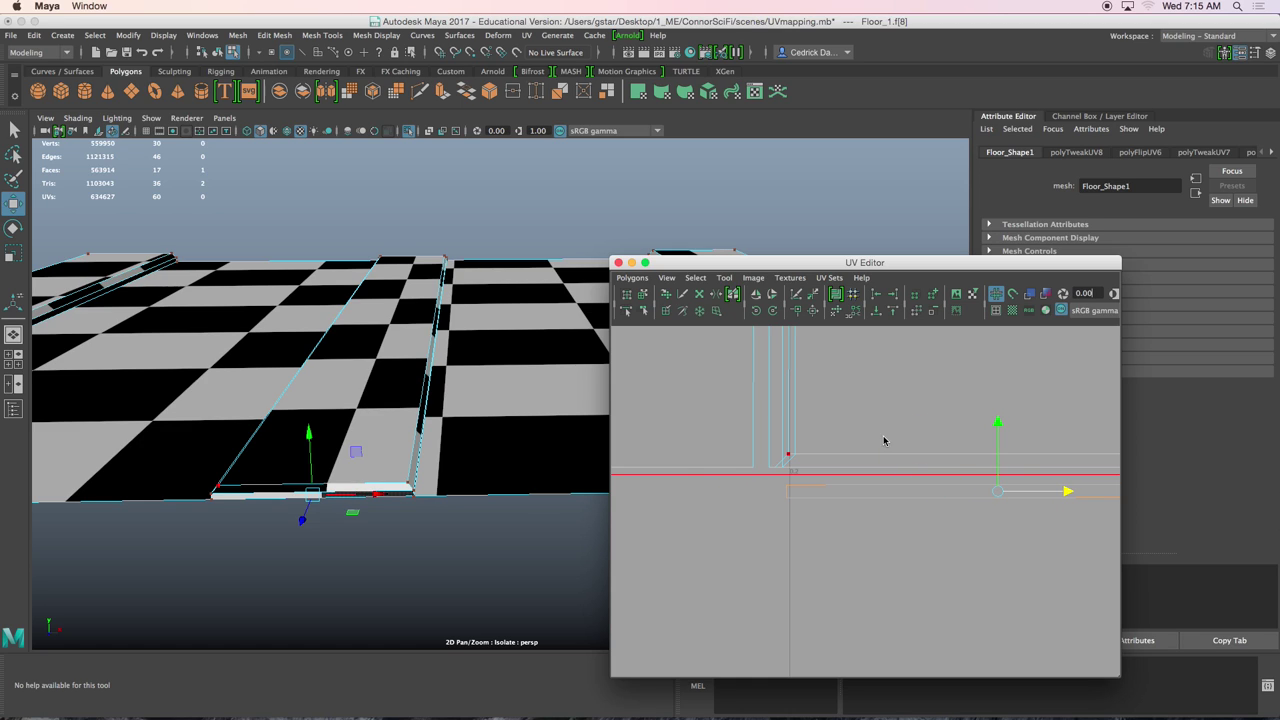
right_click_drag(830, 407, 775, 392)
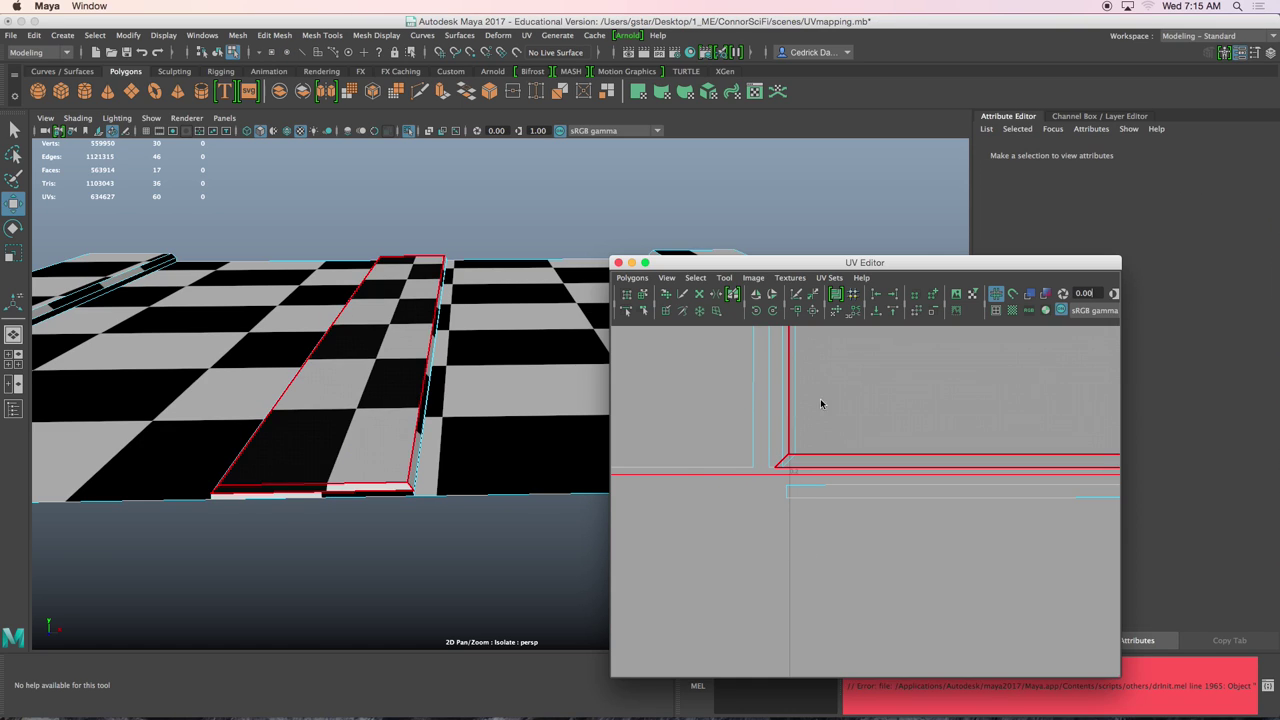
left_click(834, 405)
middle_click_drag(848, 406, 857, 407)
scroll(825, 422, "down", 4)
left_click(867, 498)
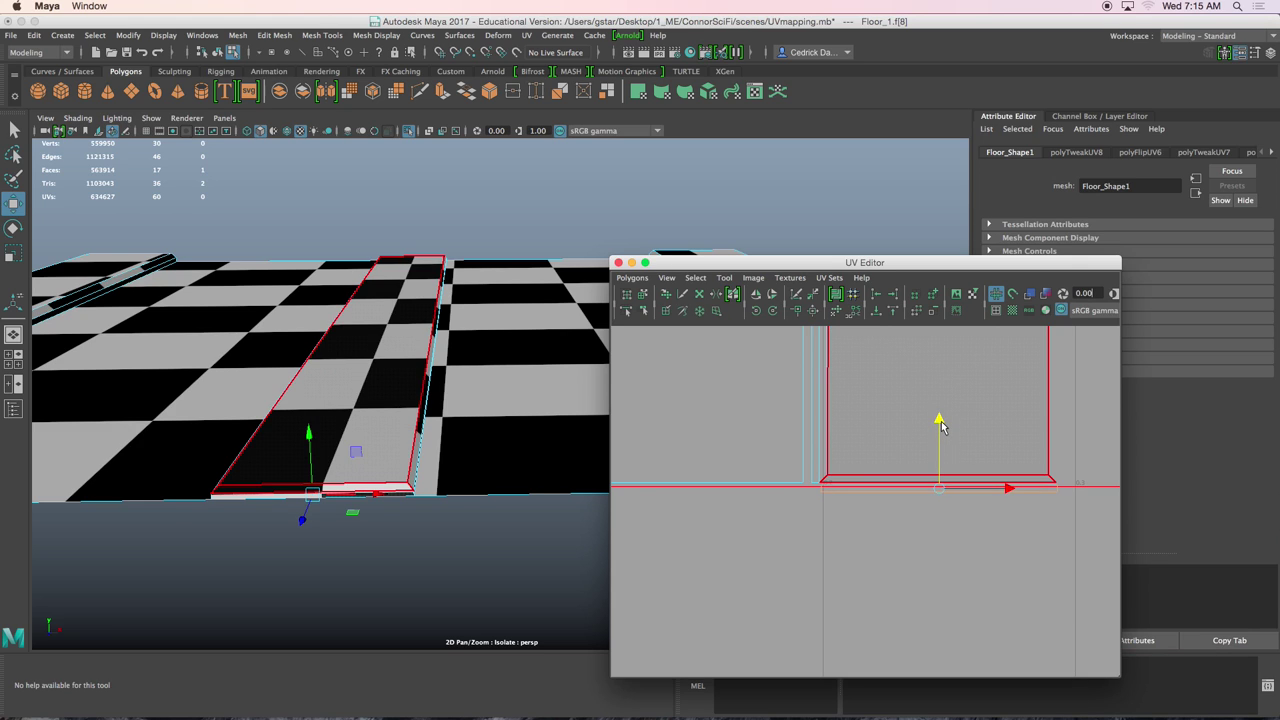
Flip the two narrow shells on the strip's opposite side in U and move them together against the top-face shell's free edge
scroll(941, 422, "down", 5)
middle_click_drag(942, 352, 914, 512, "alt")
middle_click_drag(911, 442, 897, 535, "alt")
scroll(897, 535, "up", 3)
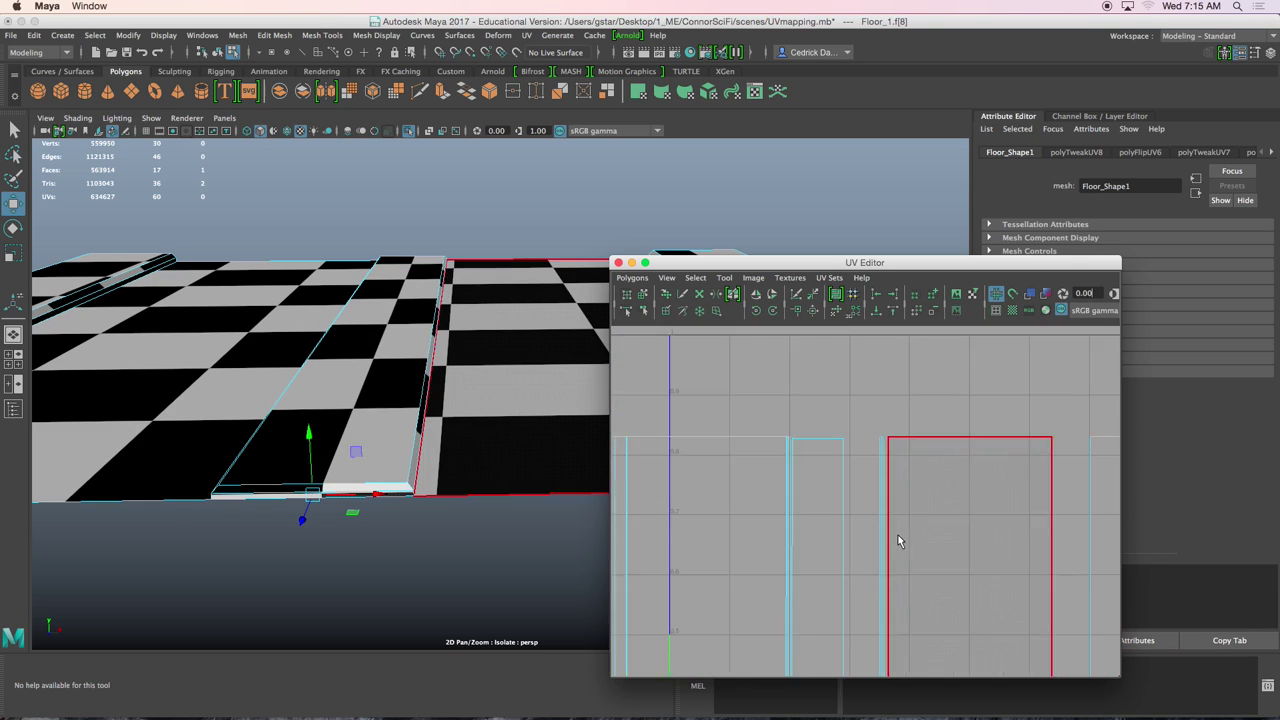
left_click(893, 450)
middle_click_drag(857, 466, 798, 449, "alt")
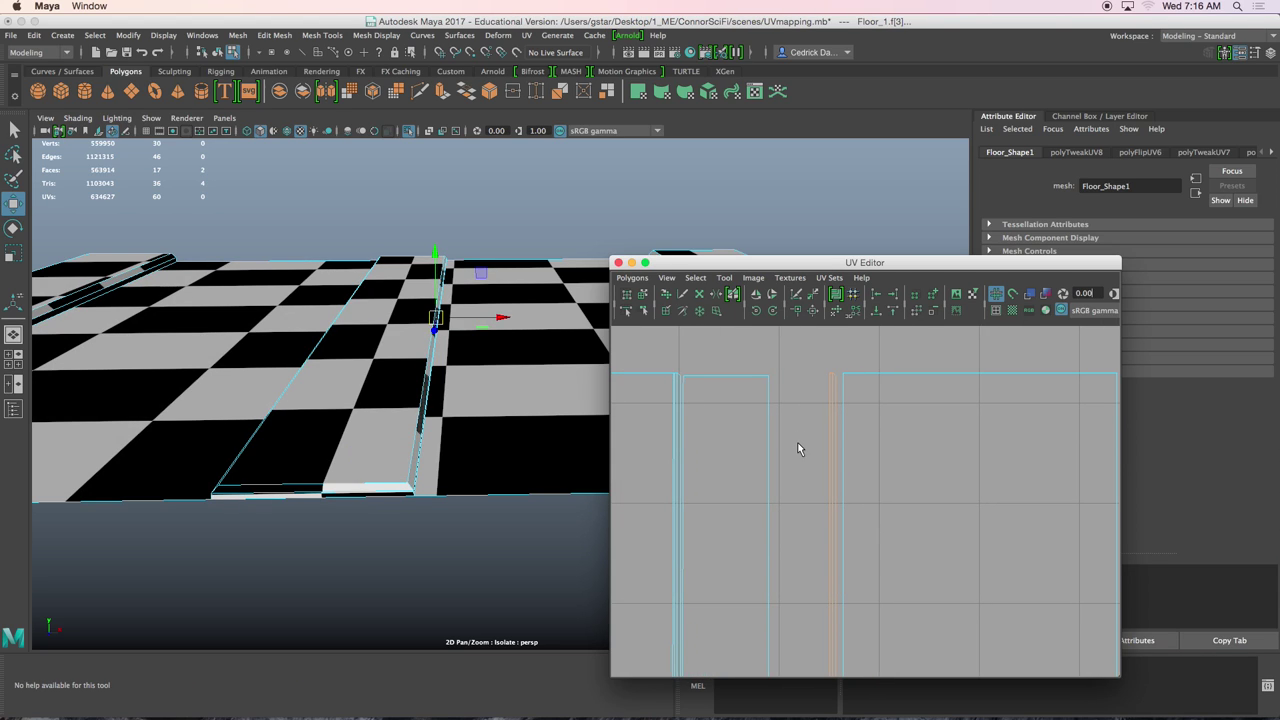
left_click(757, 297)
middle_click_drag(829, 529, 841, 428, "alt")
middle_click_drag(894, 600, 957, 518, "alt")
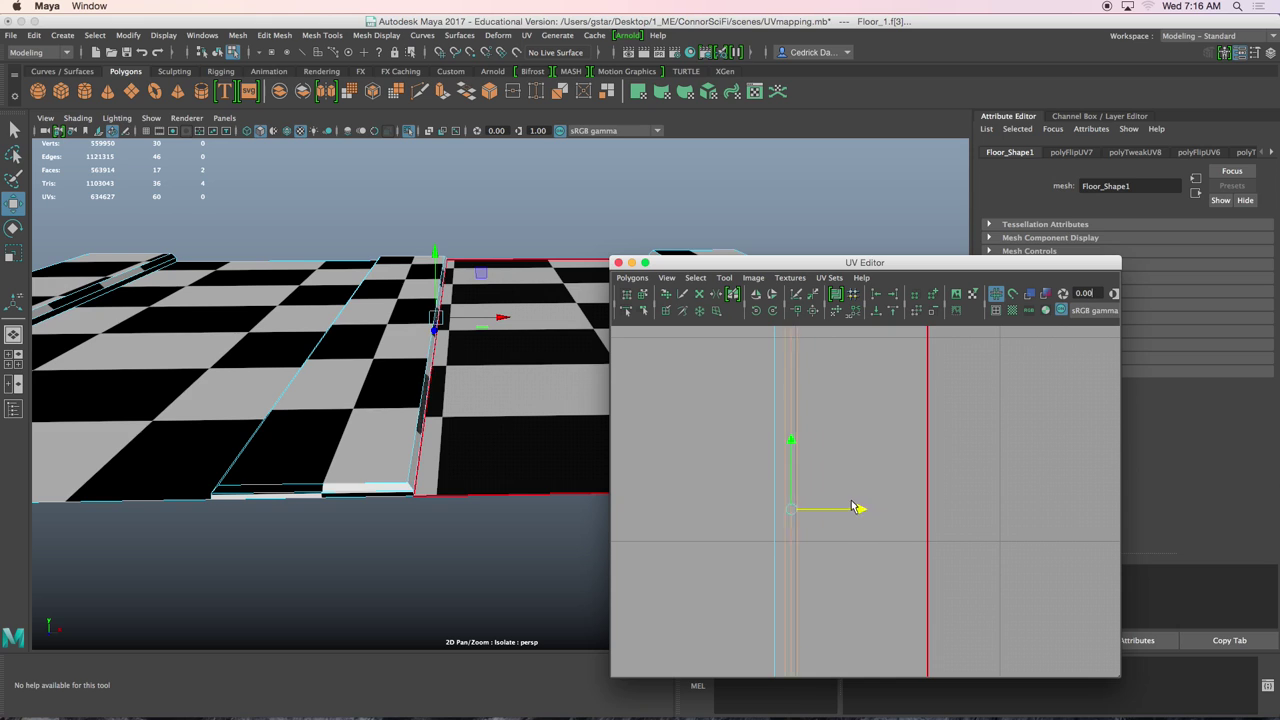
left_click_drag(847, 506, 863, 501)
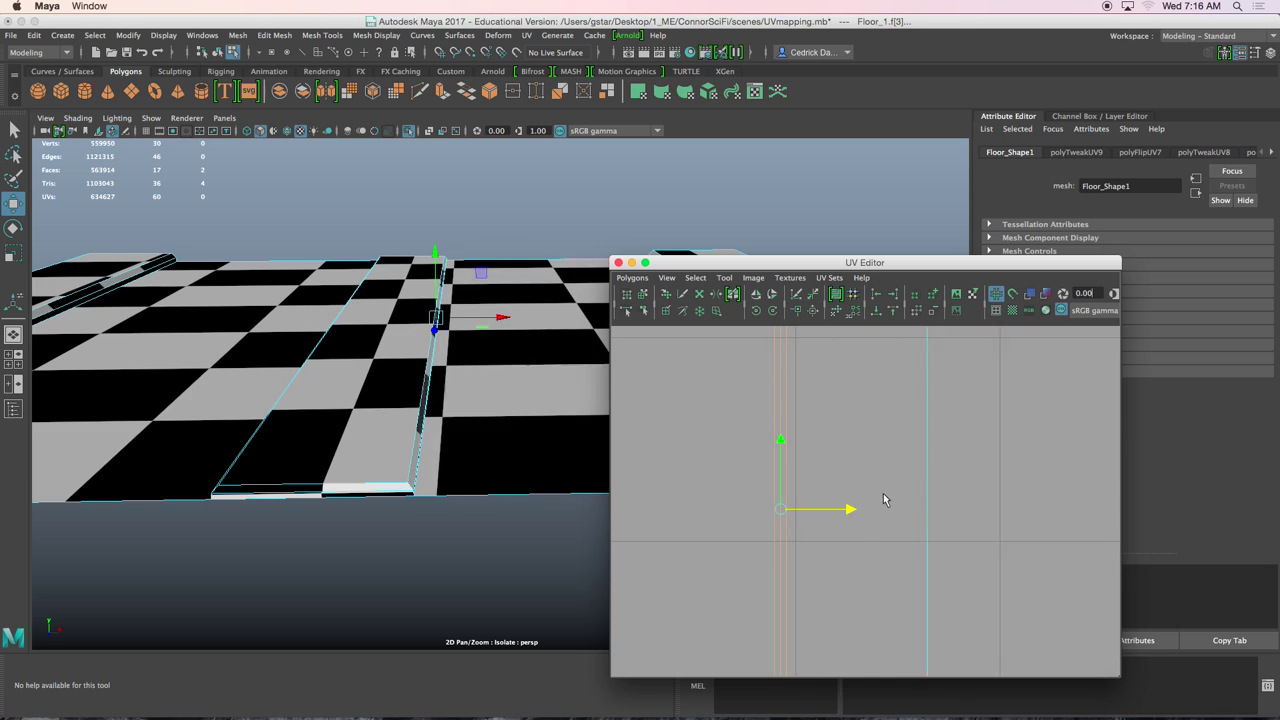
Move the second wide floor face's UV shell in negative U against the two narrow shells
left_click(1003, 475)
scroll(868, 460, "down", 5)
scroll(868, 463, "down", 4)
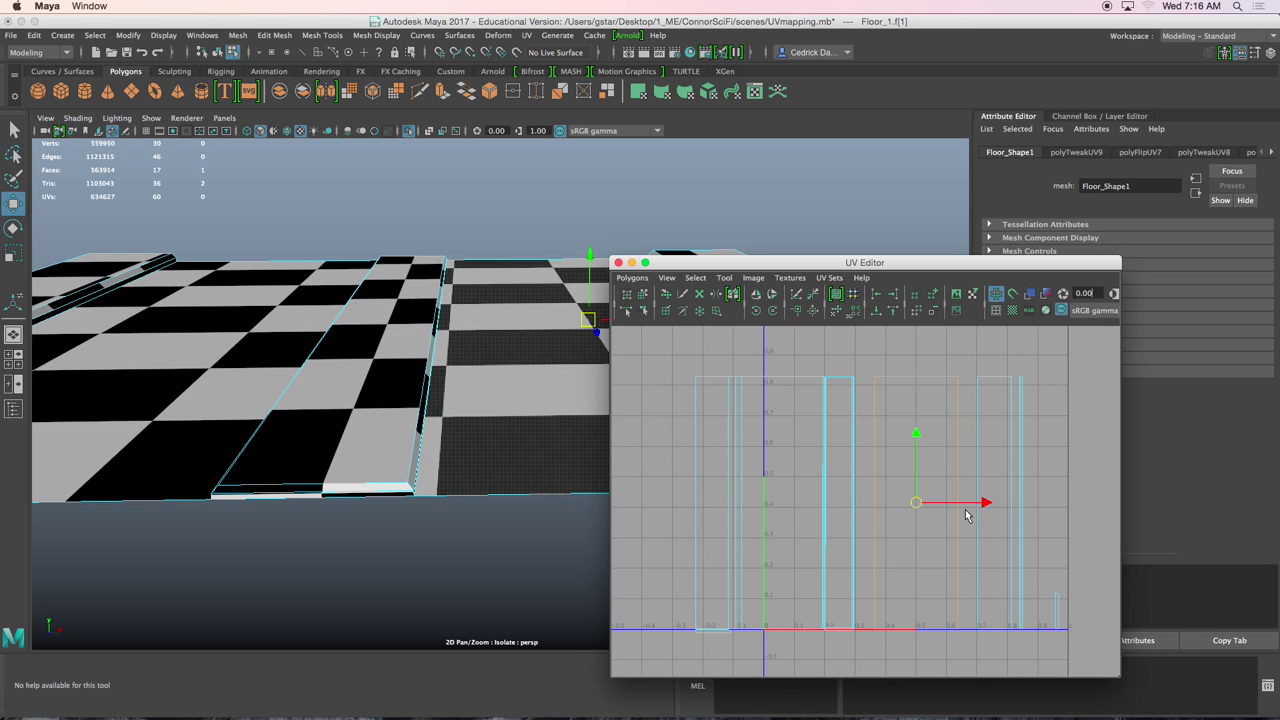
left_click_drag(983, 500, 963, 504)
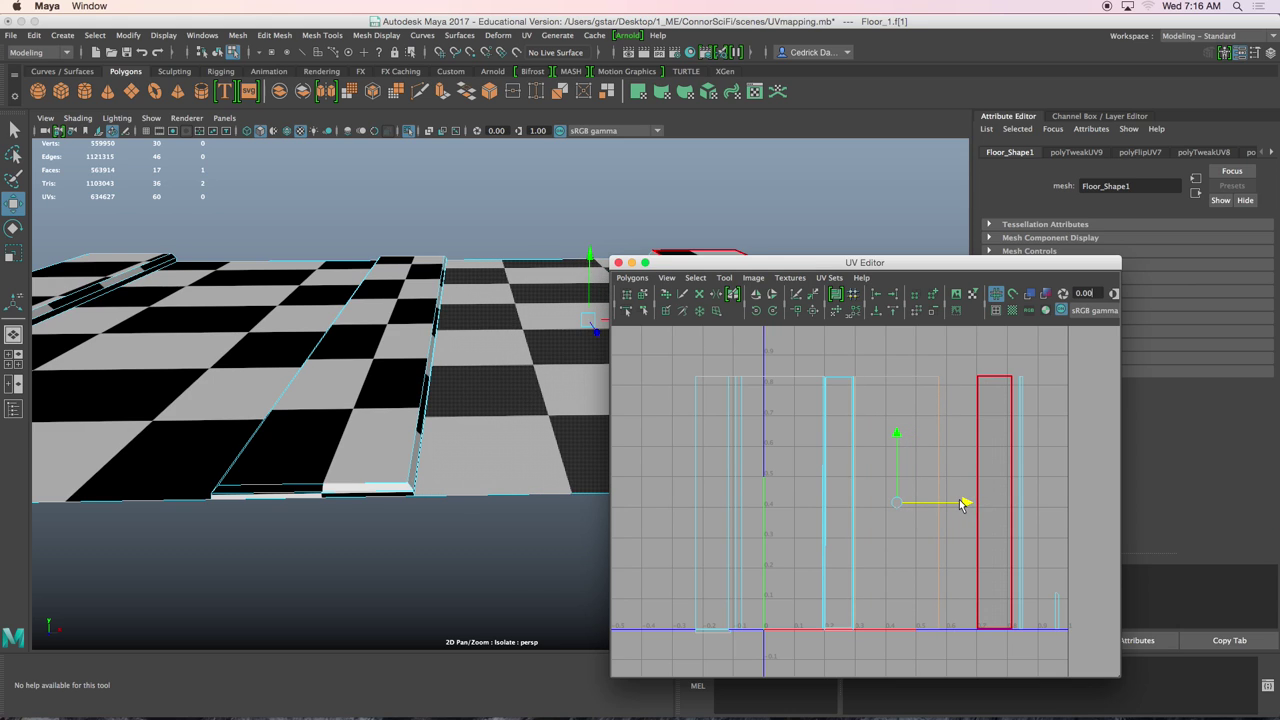
scroll(966, 503, "up", 8)
mouse_move(866, 486)
middle_mouse_down()
mouse_move(890, 485)
mouse_move(859, 482)
middle_mouse_up()
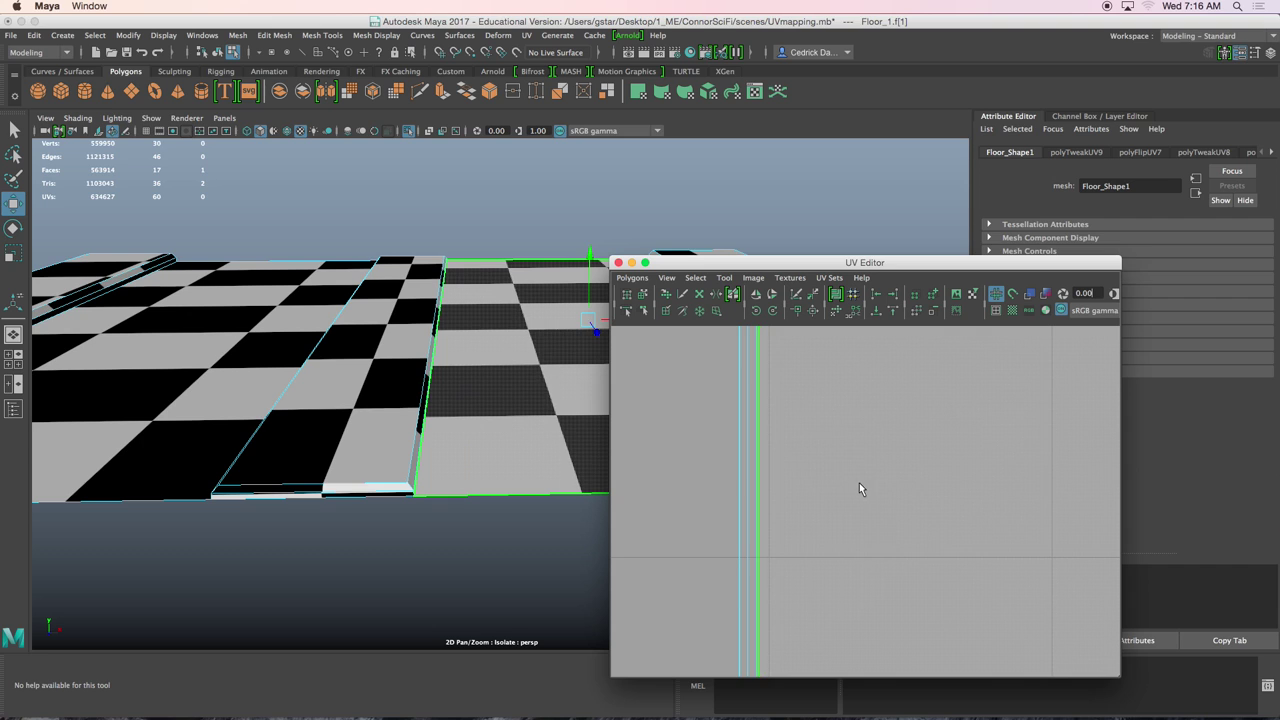
scroll(858, 482, "down", 5)
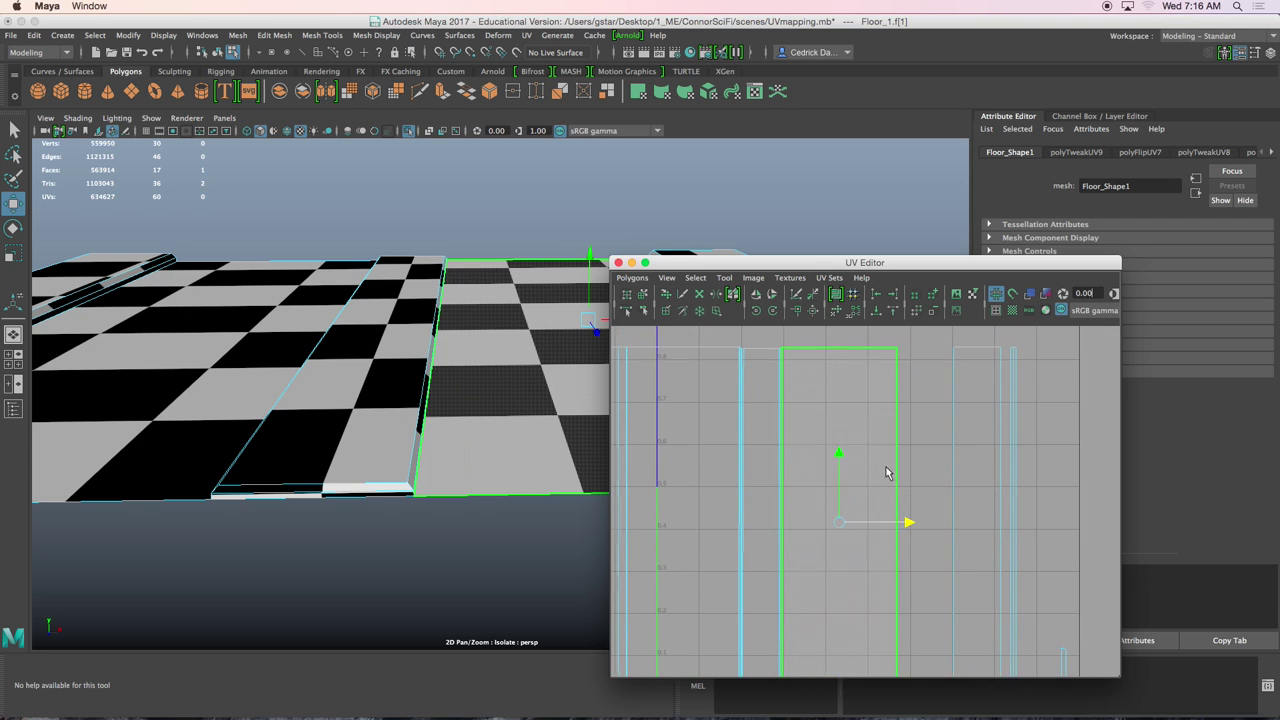
Select the bevel and side faces along the floor face's far edge and move their shells in negative U close to its shell
middle_click_drag(503, 291, 330, 306, "alt")
left_click_drag(340, 306, 430, 316, "alt")
left_click(454, 332)
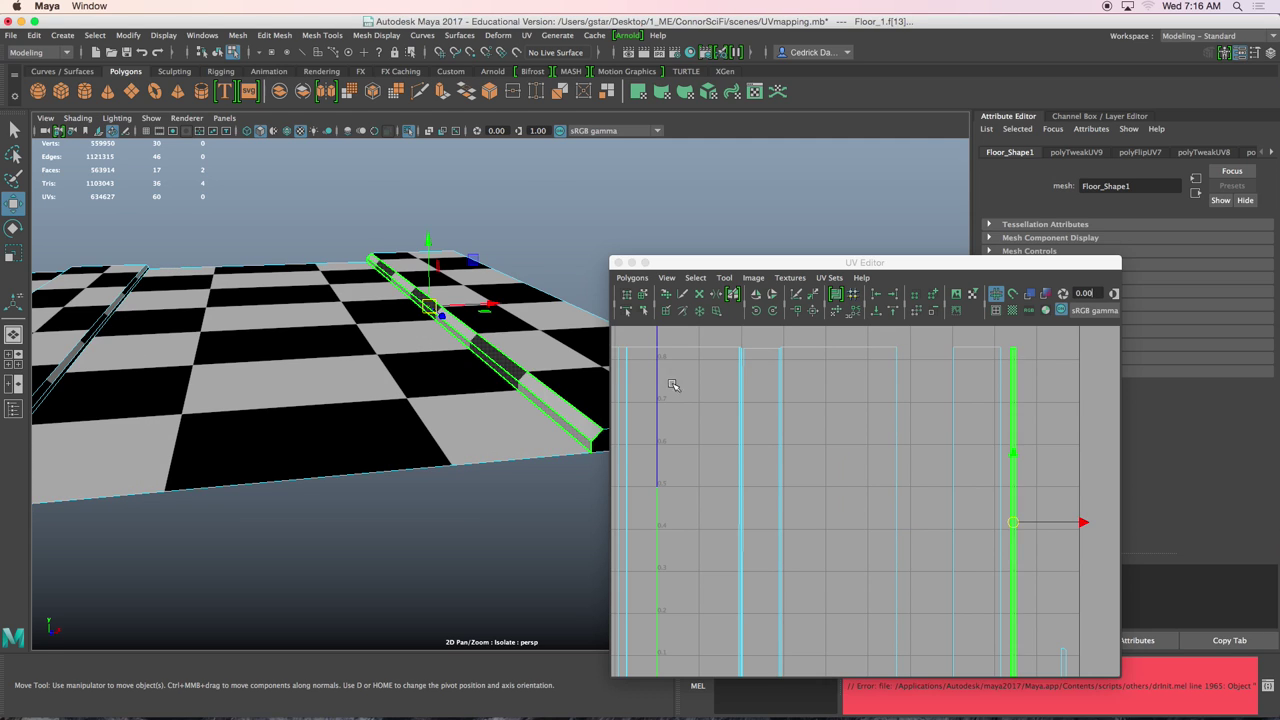
left_click(620, 381)
middle_click_drag(906, 452, 851, 431, "alt")
left_click_drag(1025, 503, 919, 493)
middle_click_drag(897, 436, 915, 468, "alt")
scroll(830, 473, "up", 3)
scroll(843, 426, "up", 3)
left_click(850, 428)
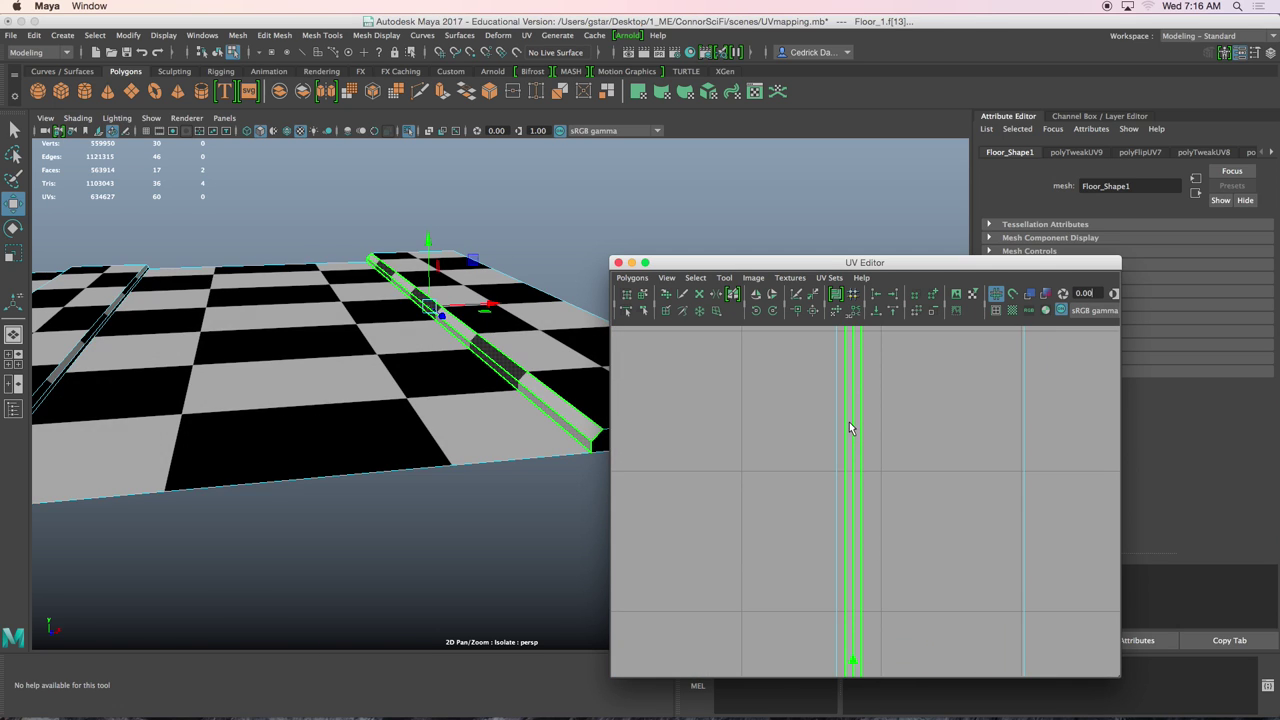
Select the bevel and side faces' UV shells together and move them in negative U flush against the second wide floor face's shell
right_click_drag(850, 411, 849, 446)
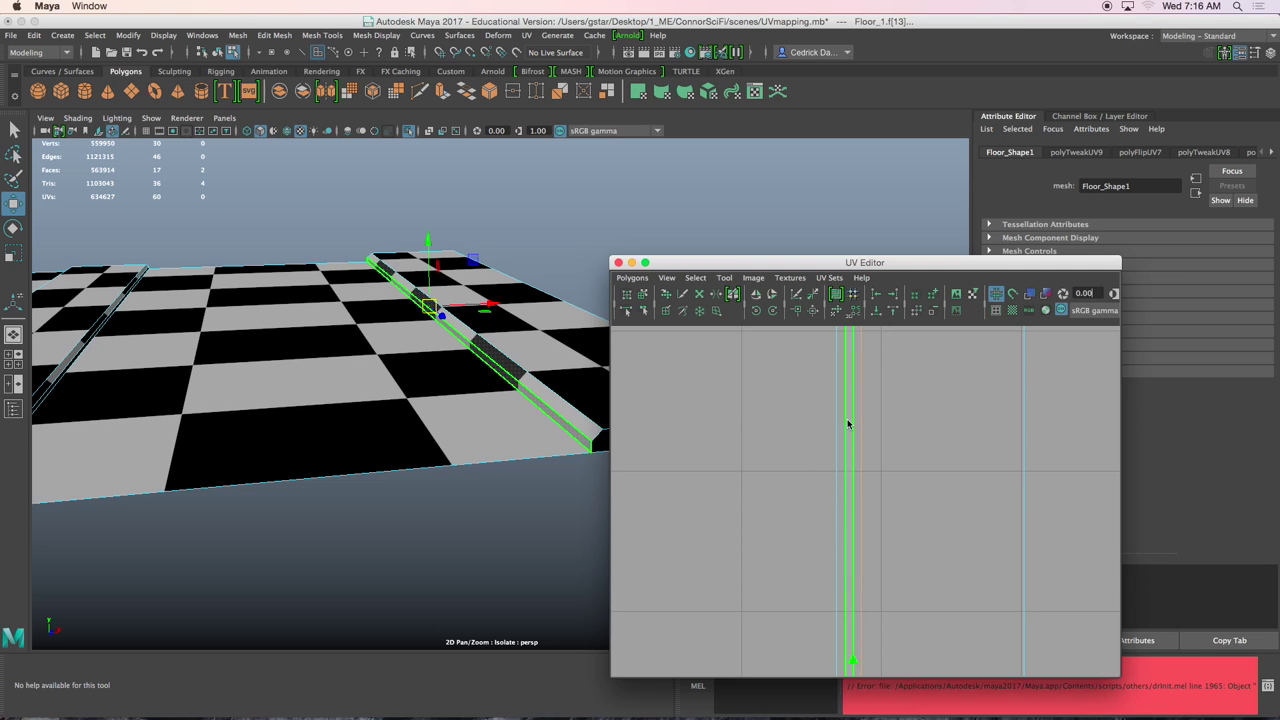
left_click(858, 424)
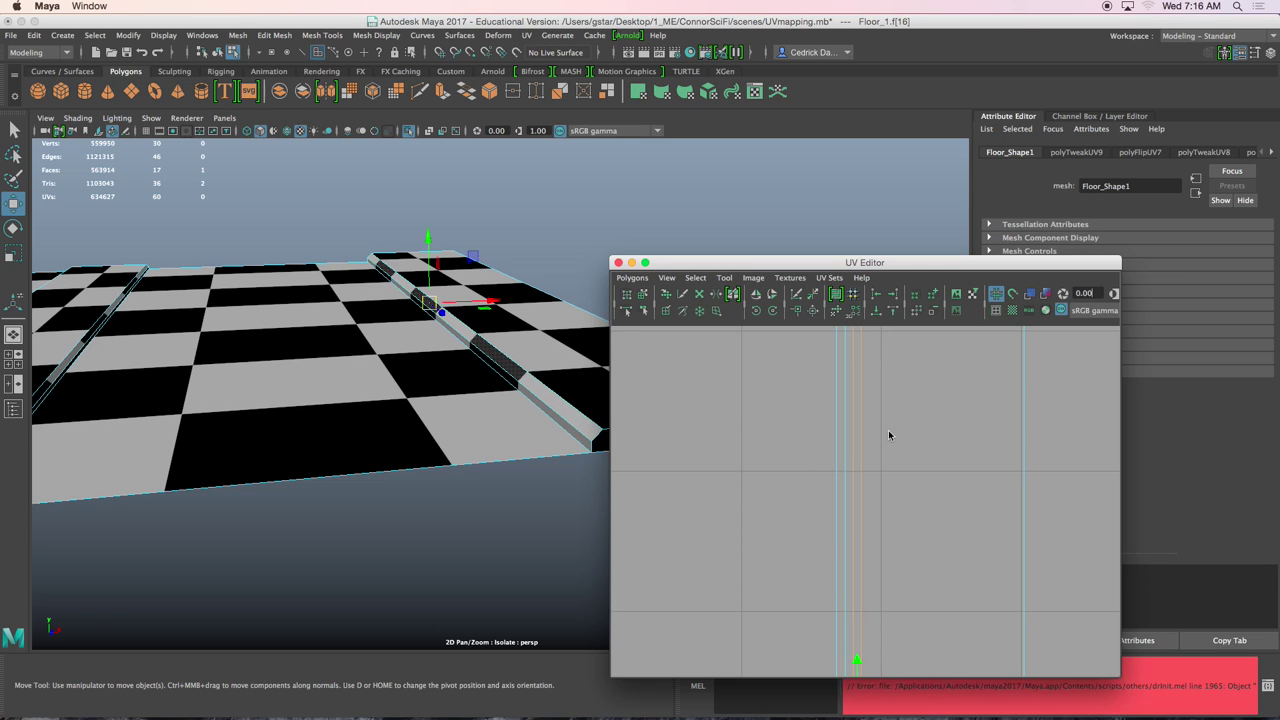
scroll(880, 434, "down", 3)
right_click(862, 421)
right_click_drag(862, 421, 845, 418)
left_click(861, 423)
middle_click_drag(881, 607, 886, 478, "alt")
scroll(884, 478, "up", 2)
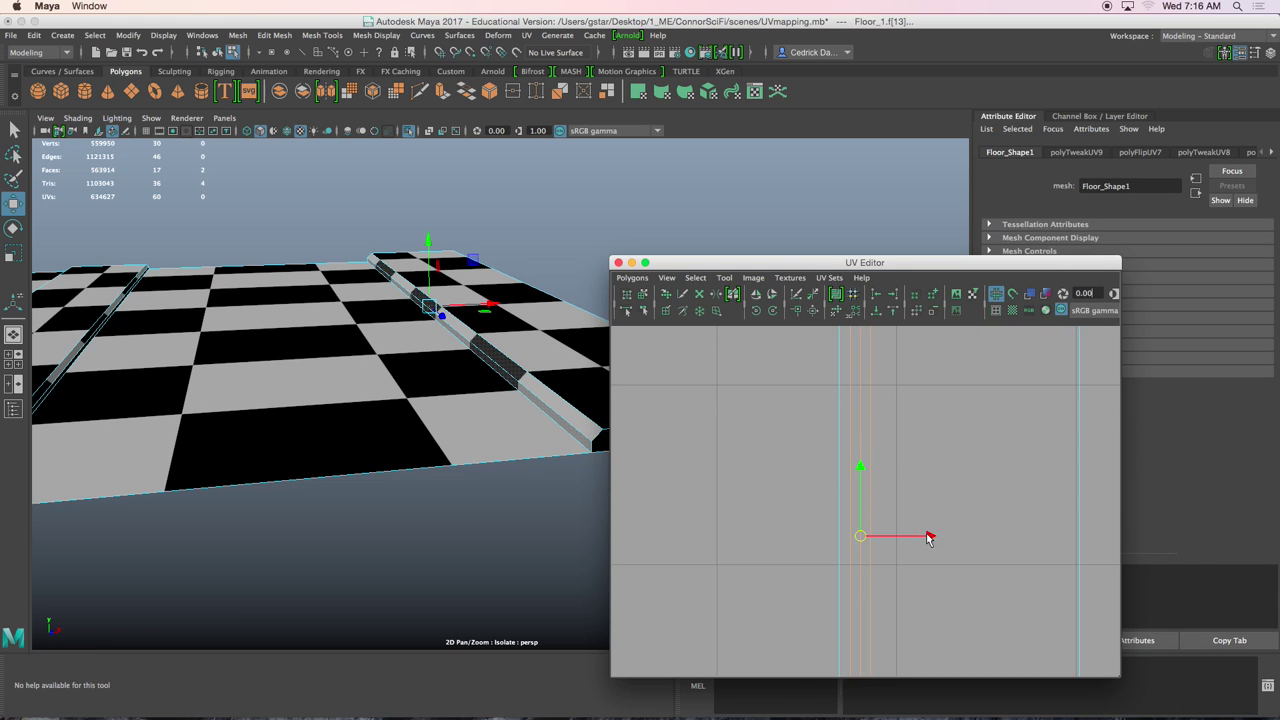
scroll(918, 537, "down", 2)
Move the outer floor strip's top-face UV shell in negative U against the bevel and side shells
middle_click_drag(923, 523, 923, 489, "alt")
left_click(929, 423)
left_click_drag(420, 330, 371, 317, "alt")
left_click_drag(1007, 558, 918, 556)
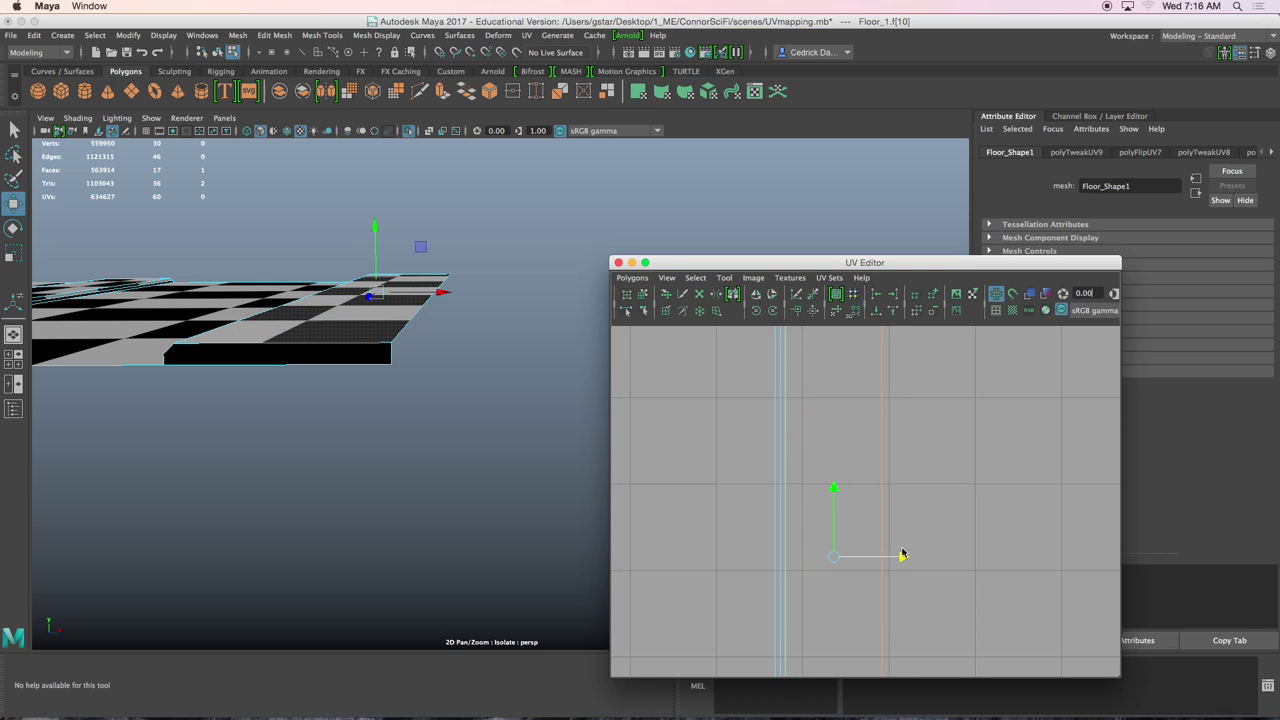
Bring the outer strip's end-face UV shell over, rotate it to horizontal and fit it beneath the strip's top-face shell
scroll(908, 617, "up", 5)
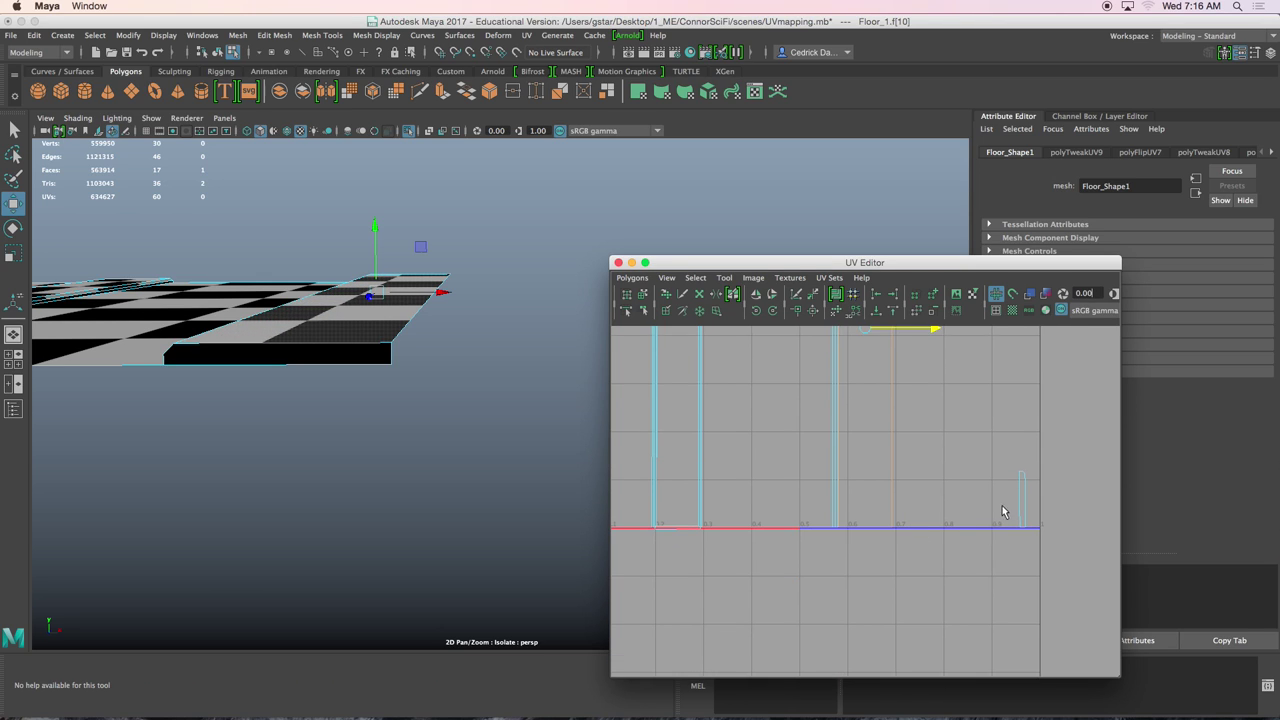
left_click(1021, 507)
left_click_drag(1027, 510, 872, 548)
scroll(850, 560, "up", 2)
scroll(850, 560, "up", 3)
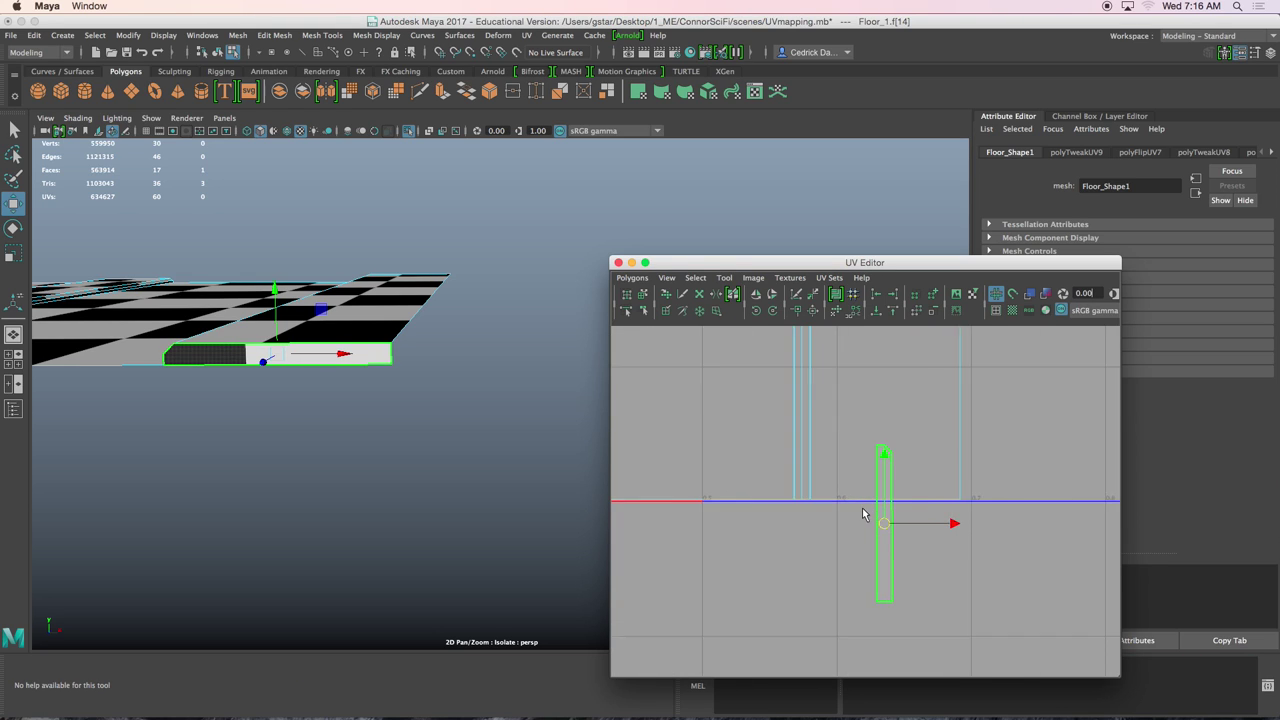
left_click(756, 311)
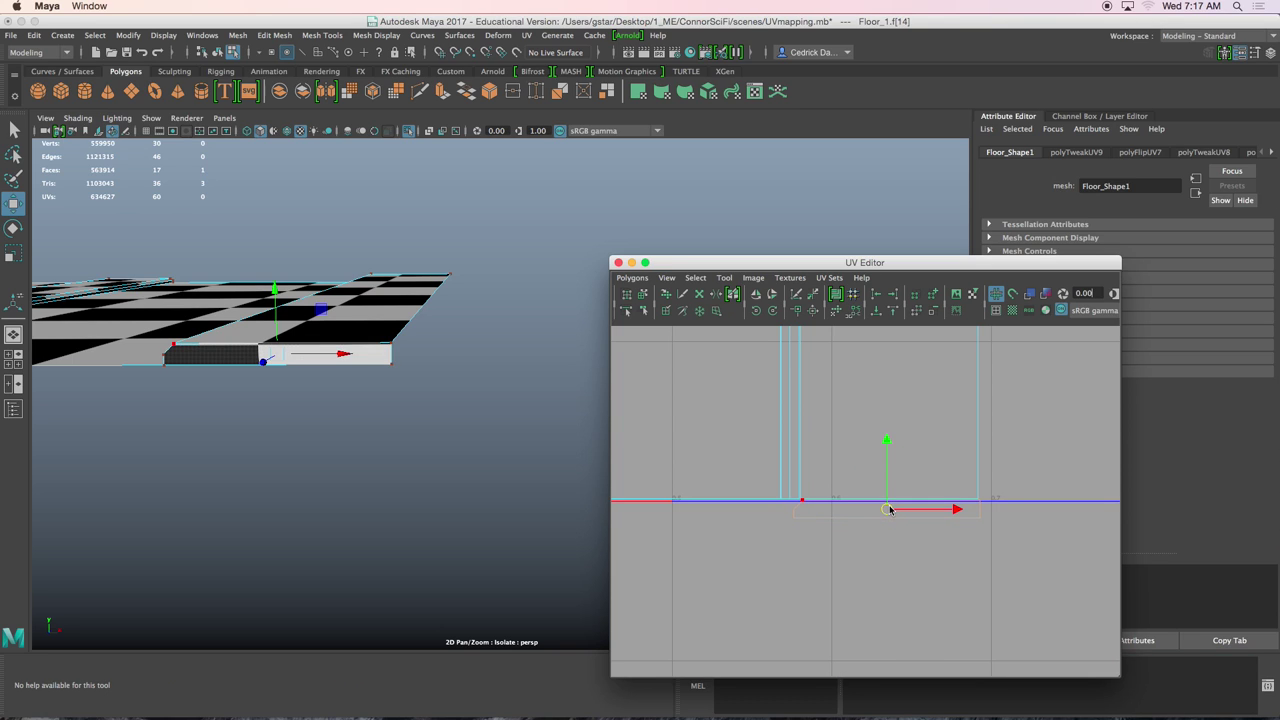
scroll(886, 509, "down", 5)
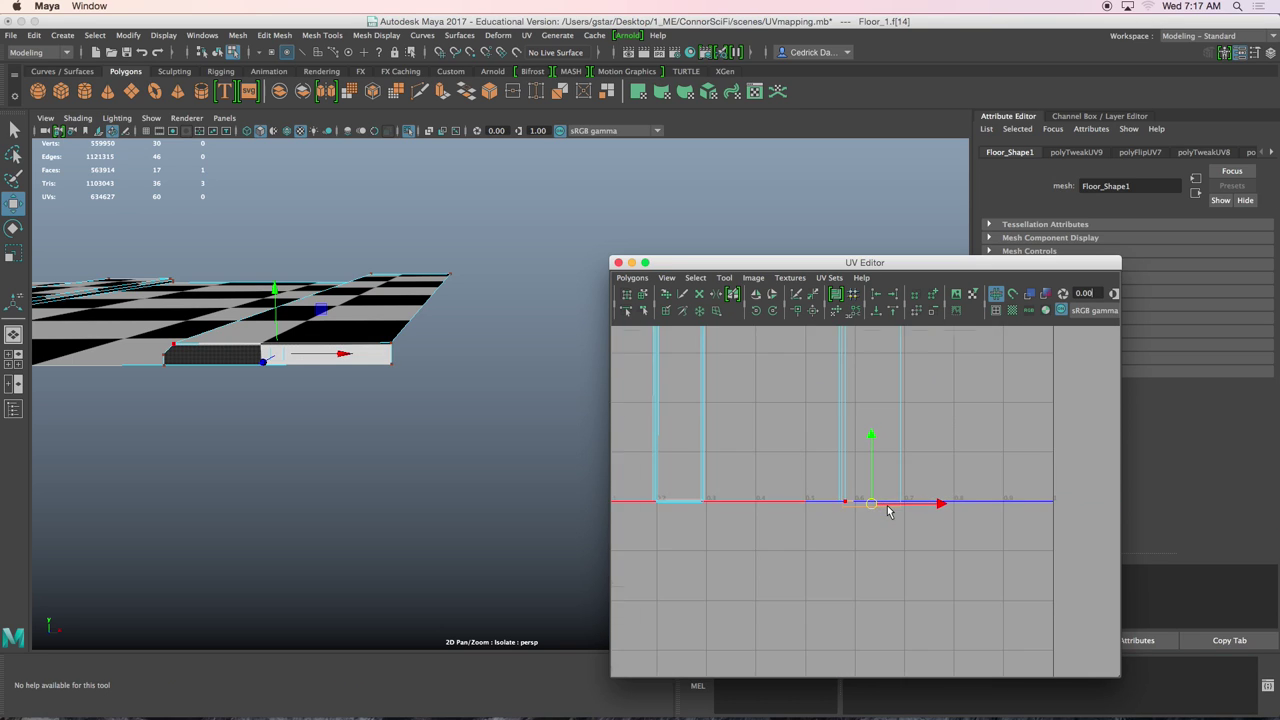
Examine the checker pattern across the whole floor panel, its raised strips and front end from several angles
left_click(344, 362)
middle_click_drag(344, 362, 423, 346, "alt")
left_click_drag(423, 346, 416, 388, "alt")
left_click_drag(420, 277, 160, 218, "alt")
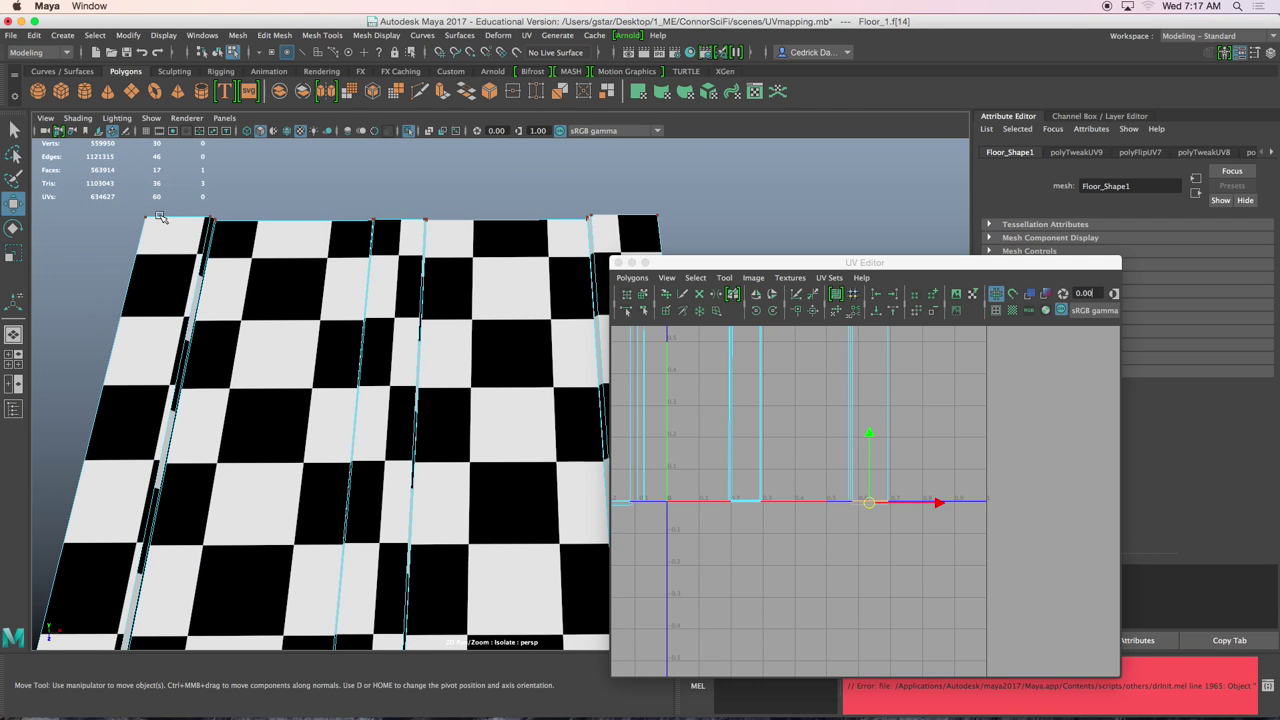
left_click_drag(570, 206, 400, 400, "alt")
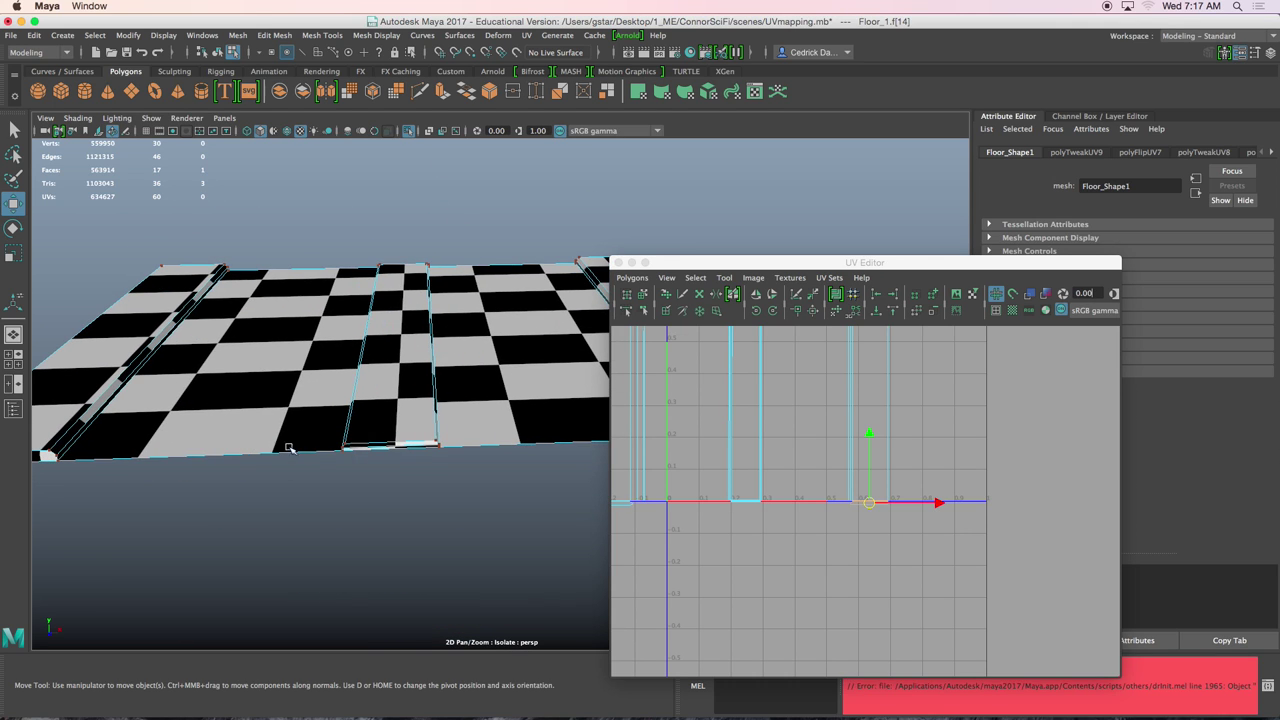
left_click_drag(297, 436, 264, 362, "alt")
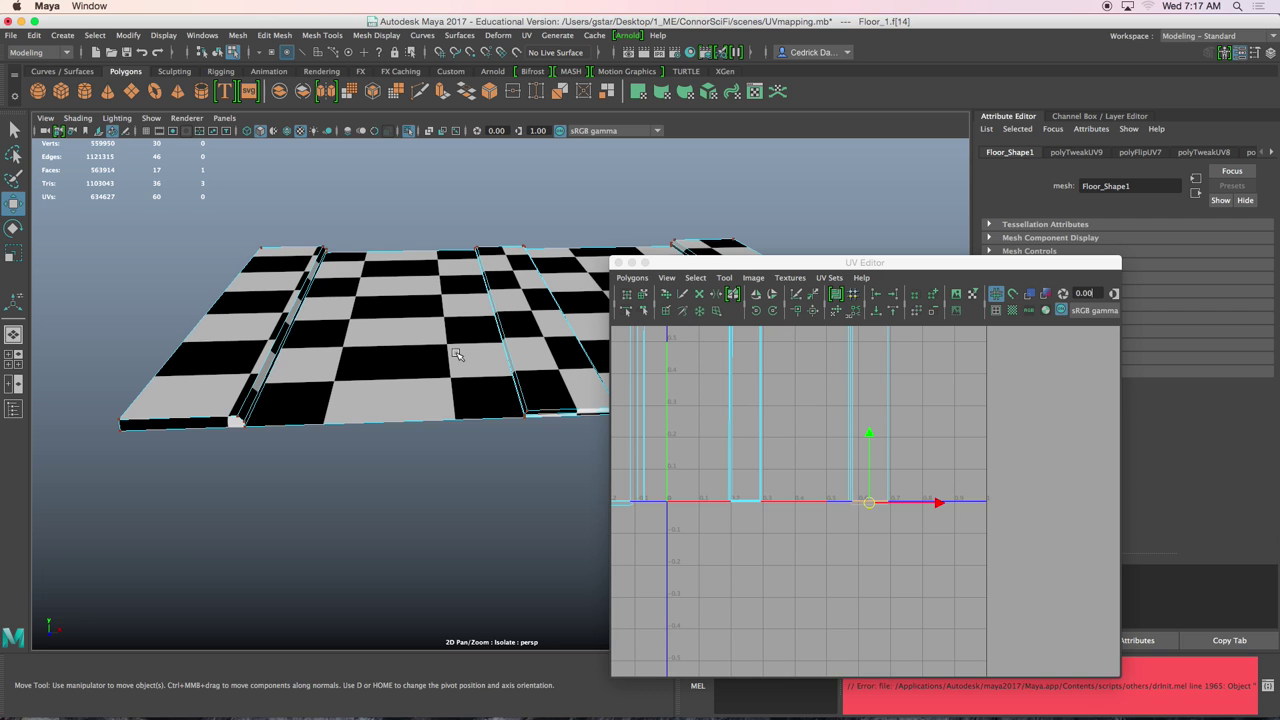
left_click_drag(455, 354, 419, 341, "alt")
scroll(377, 371, "up", 10)
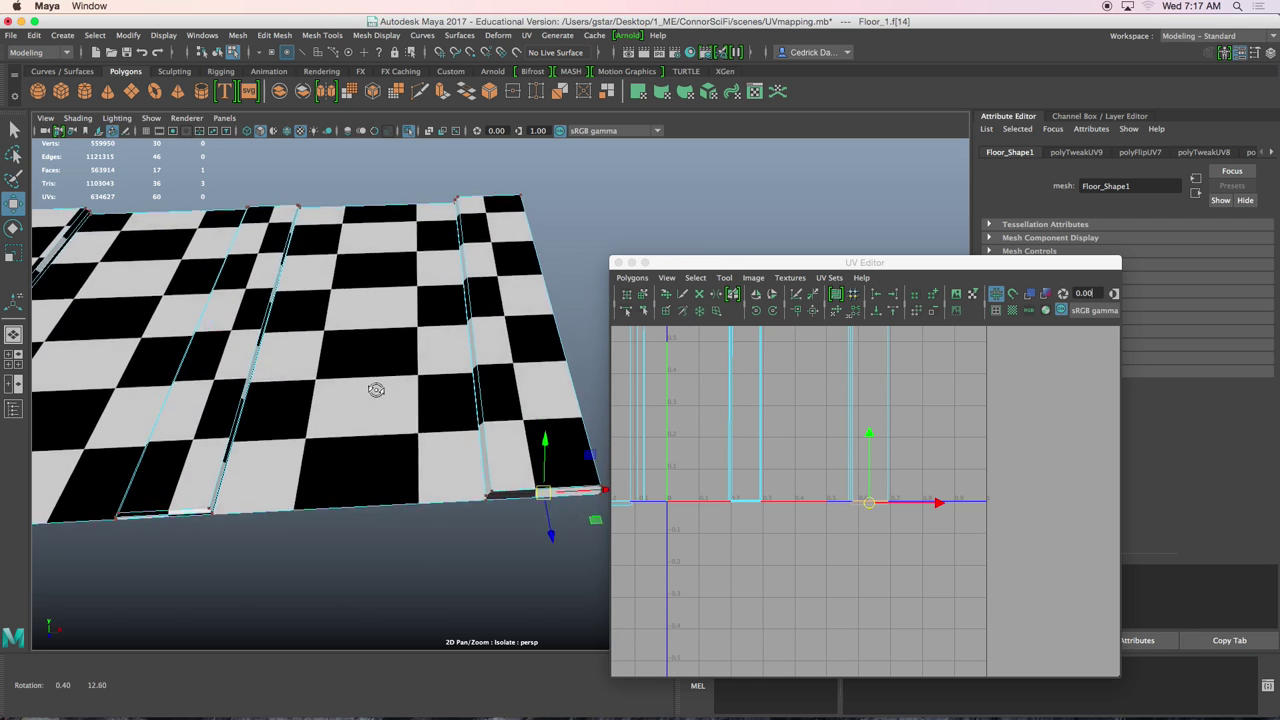
Select only the edges along the floor panel's near end to see where they fall in the UV layout
right_click_drag(413, 325, 412, 286)
scroll(401, 358, "down", 10)
left_click_drag(389, 346, 154, 383, "alt")
left_click_drag(447, 437, 574, 444)
left_click_drag(122, 330, 249, 353)
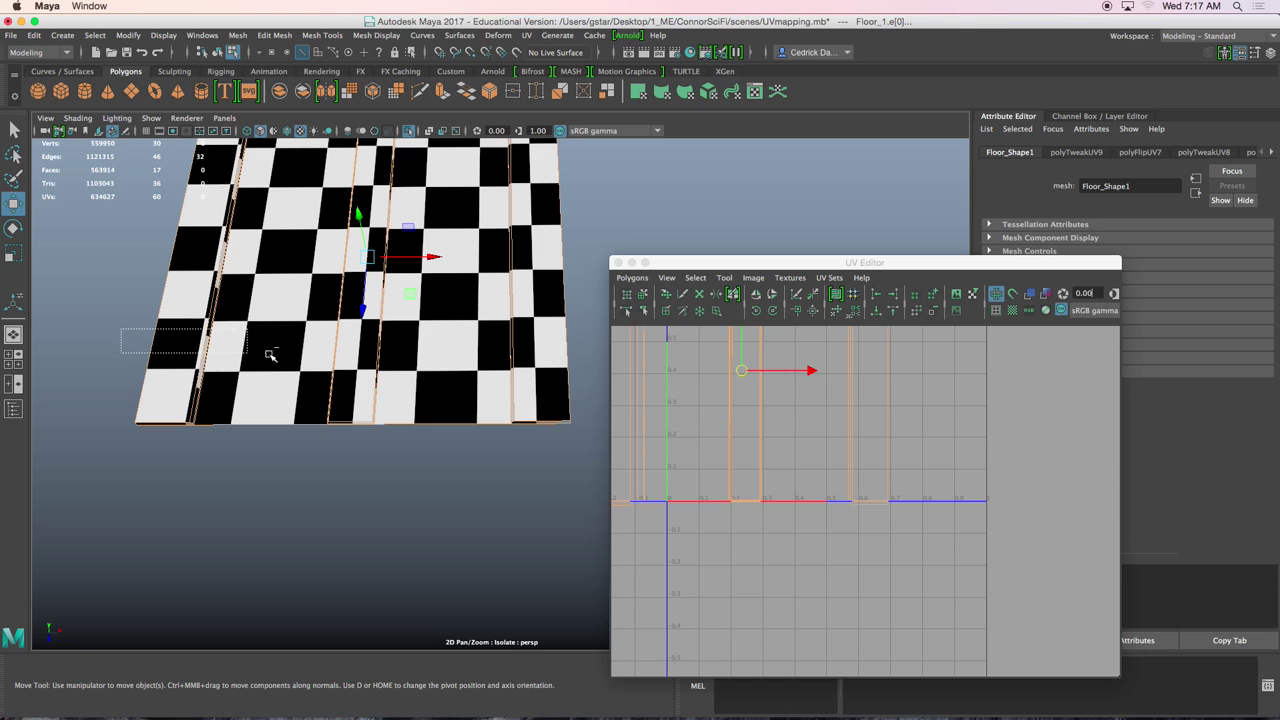
left_click_drag(563, 358, 576, 357)
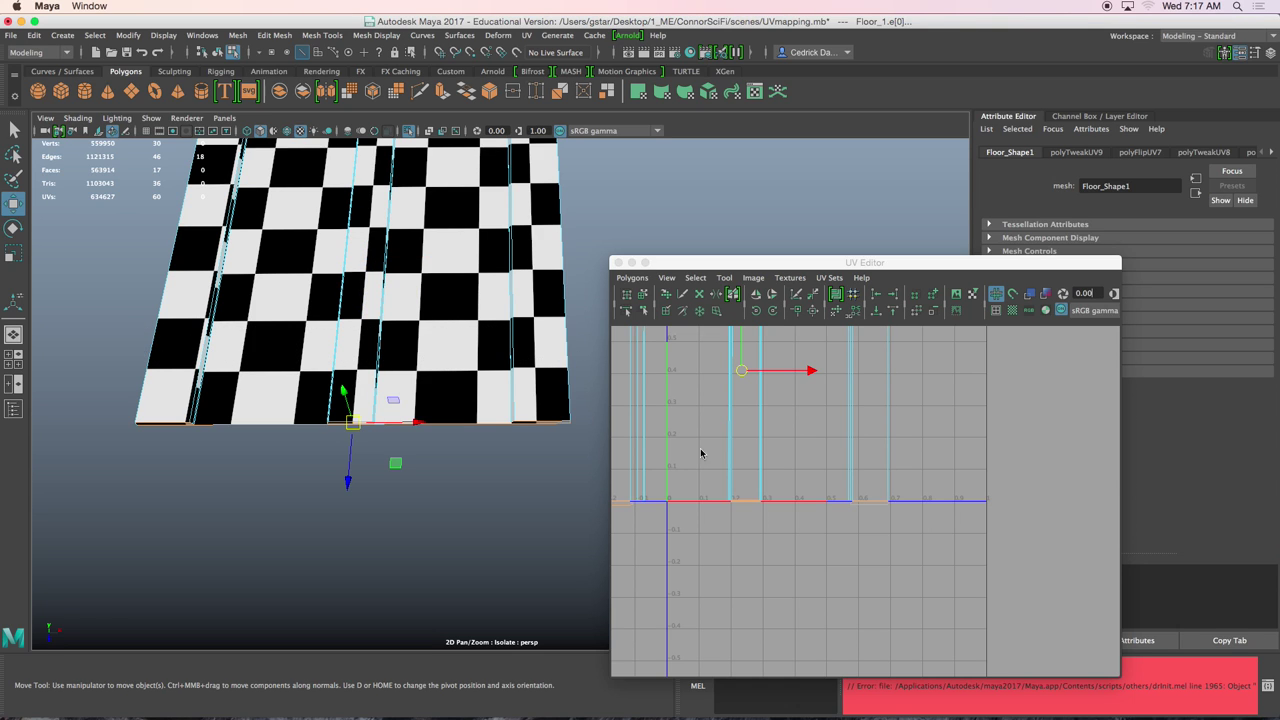
Examine both ends of the narrow bevel shells in the UV layout for the selected near-end edges
middle_click_drag(770, 430, 882, 585, "alt")
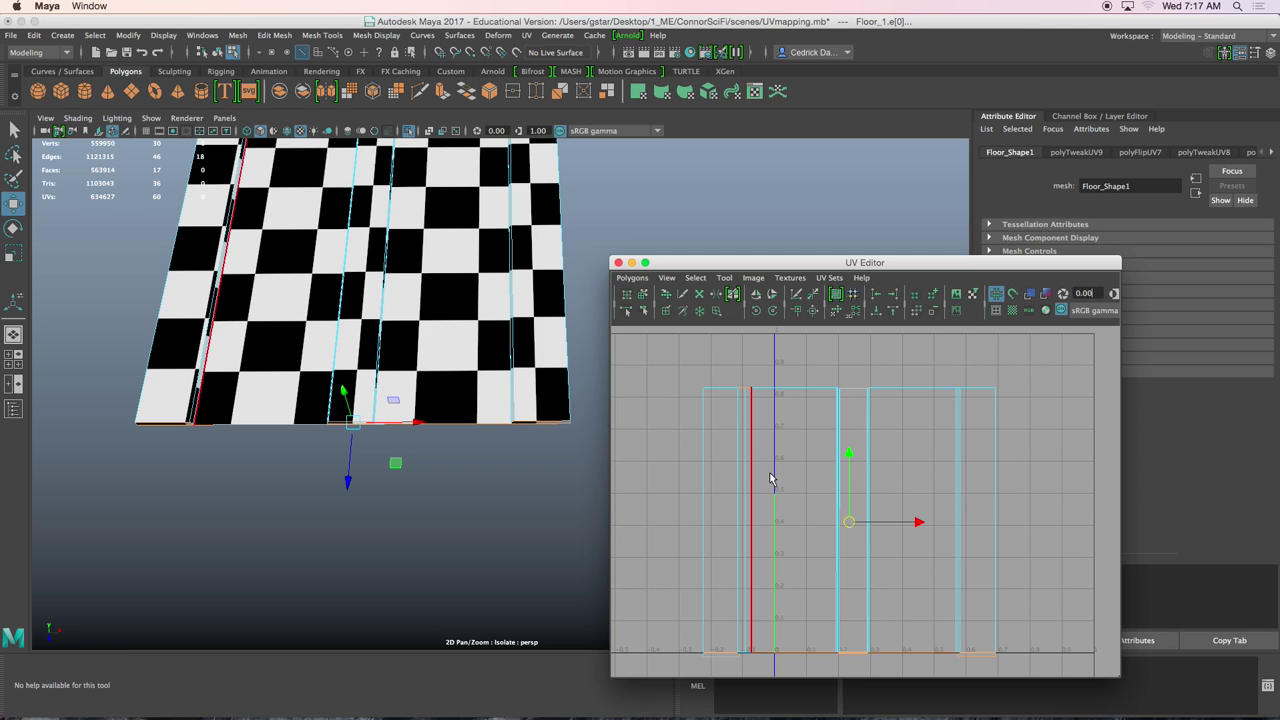
scroll(751, 443, "up", 4)
scroll(767, 457, "up", 6)
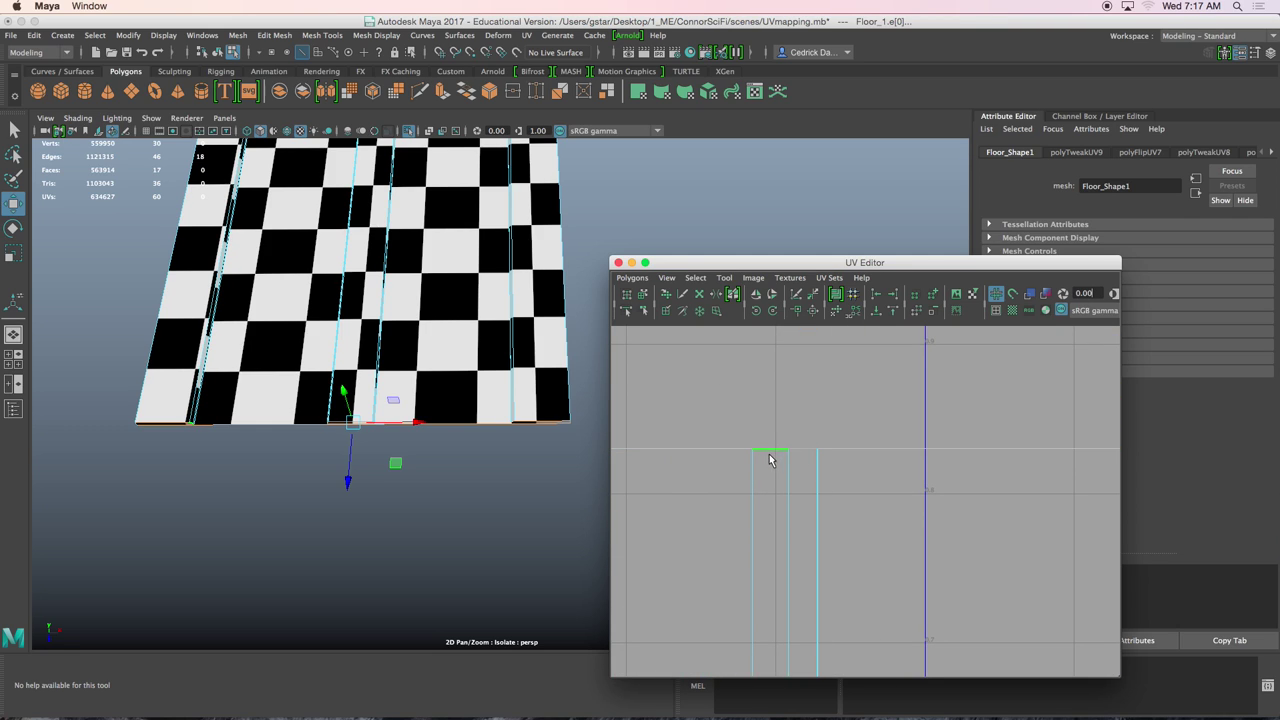
middle_click_drag(785, 483, 799, 300, "alt")
middle_click_drag(796, 665, 794, 360, "alt")
mouse_move(801, 635)
middle_mouse_down("alt")
mouse_move(809, 335)
mouse_move(796, 428)
middle_mouse_up("alt")
middle_click_drag(792, 673, 800, 493, "alt")
middle_click_drag(800, 409, 799, 481, "alt")
Select the shell of the narrow bevel and side faces beside the first outer strip and flip it in V
right_click(792, 418)
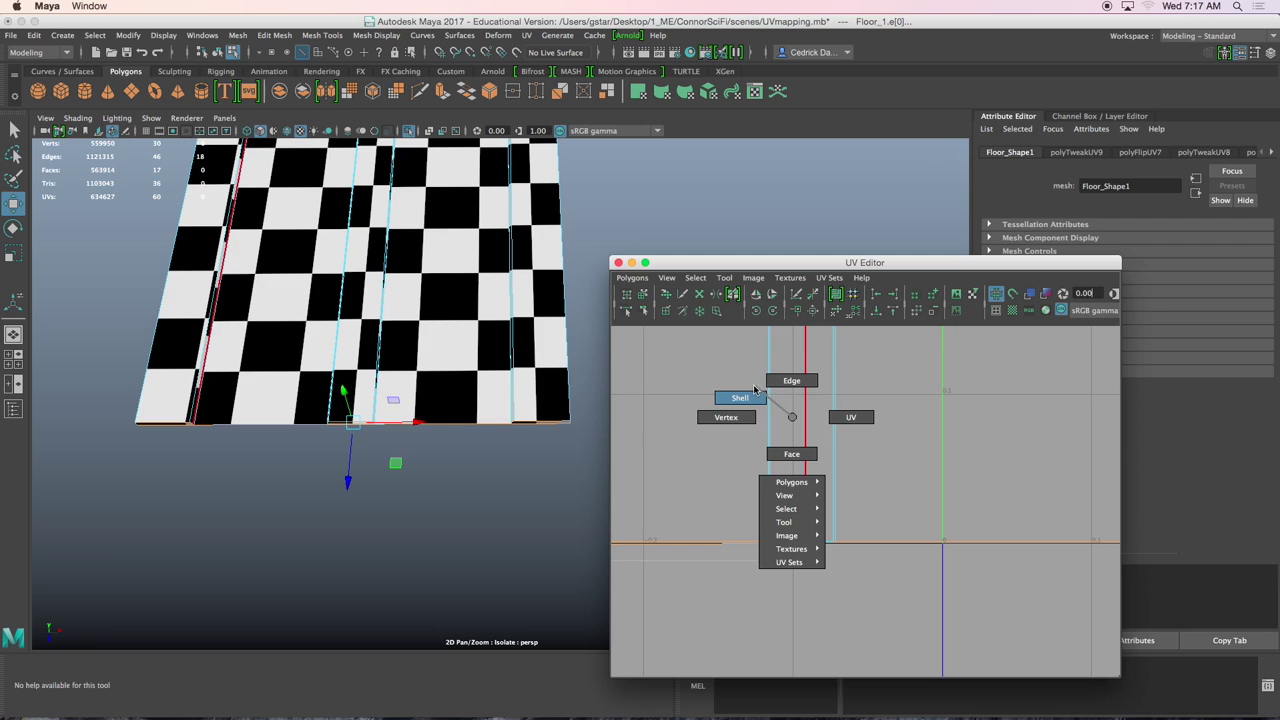
left_click(755, 389)
left_click(796, 398)
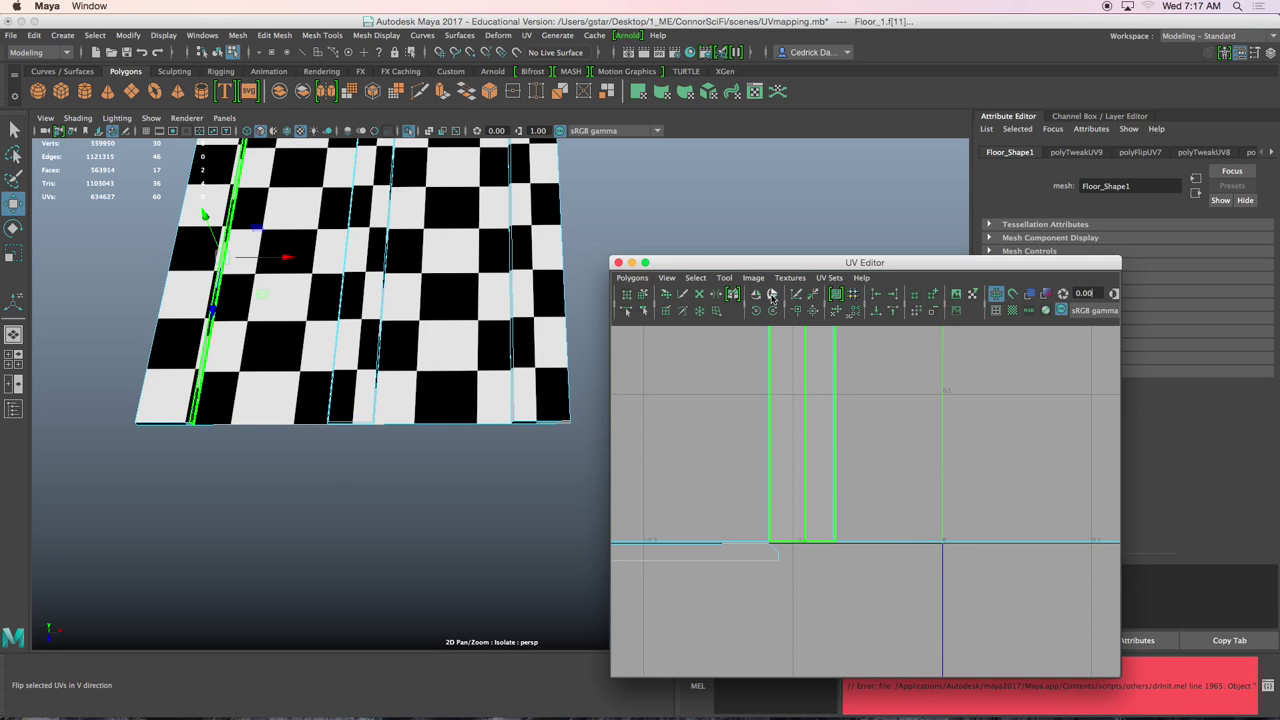
left_click(772, 295)
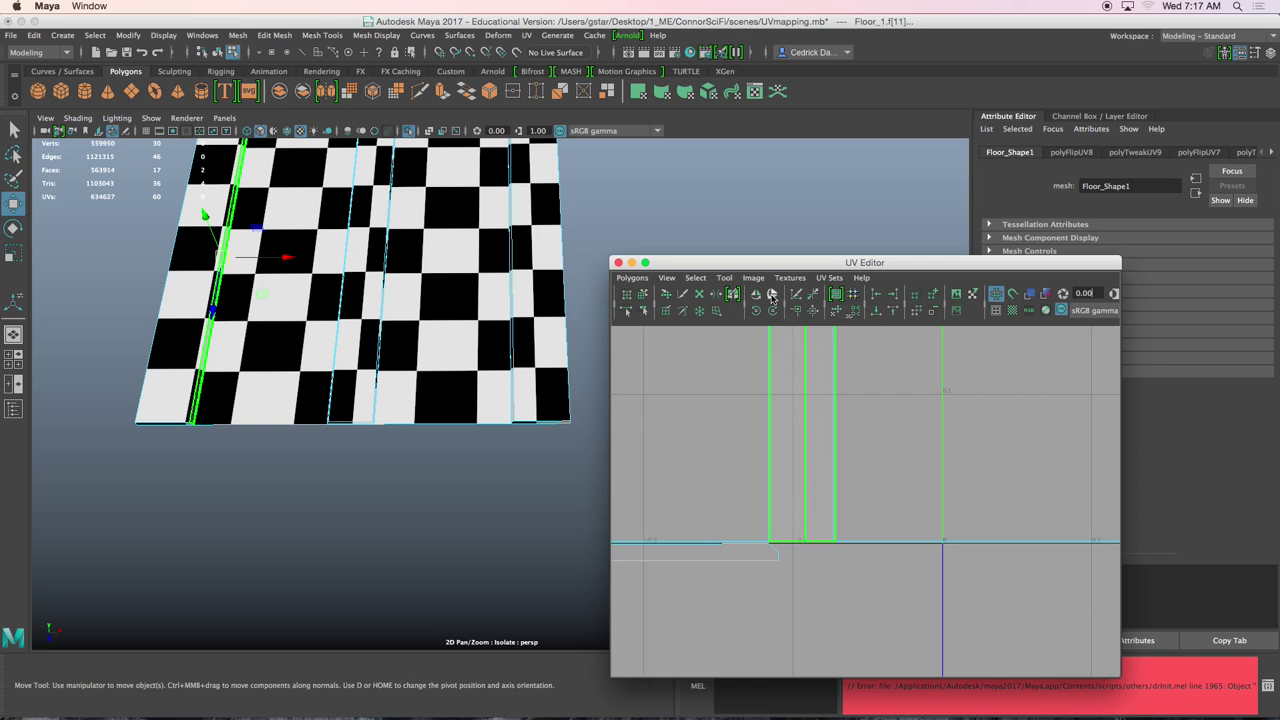
Reselect the panel's near-end edges and check the orientation of their UV shells after the flip
right_click_drag(797, 502, 783, 543)
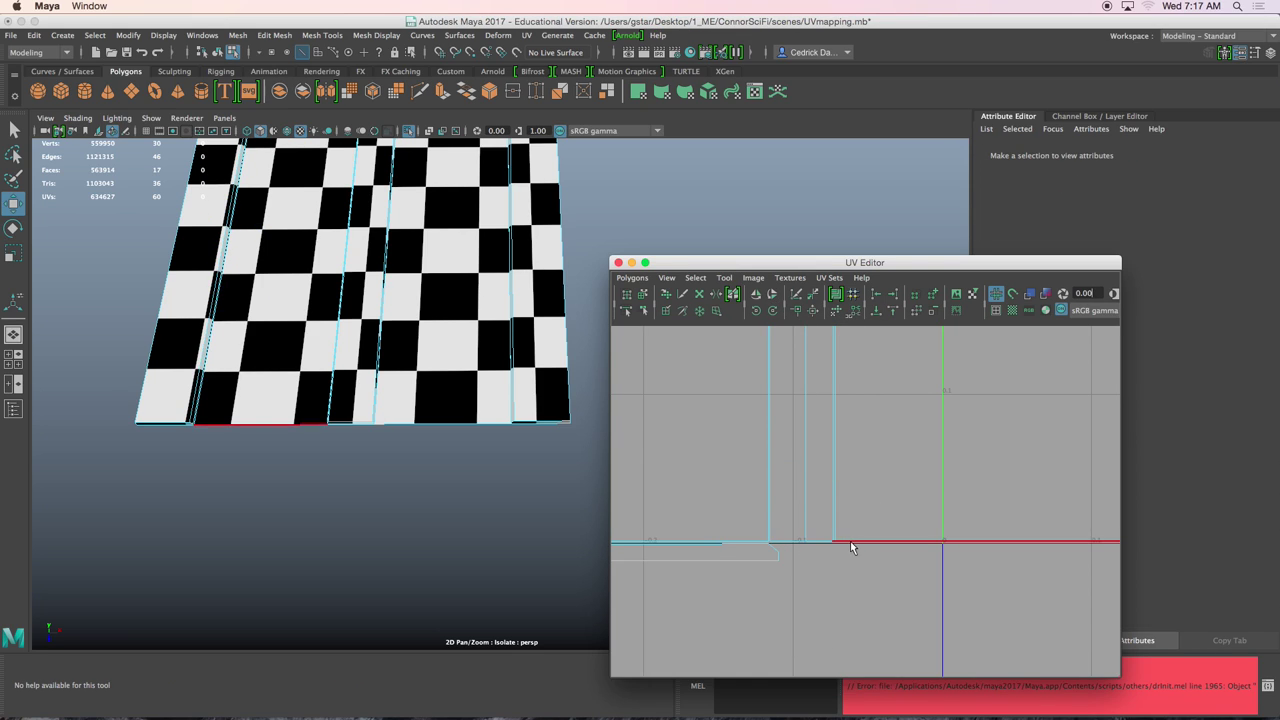
scroll(850, 547, "down", 5)
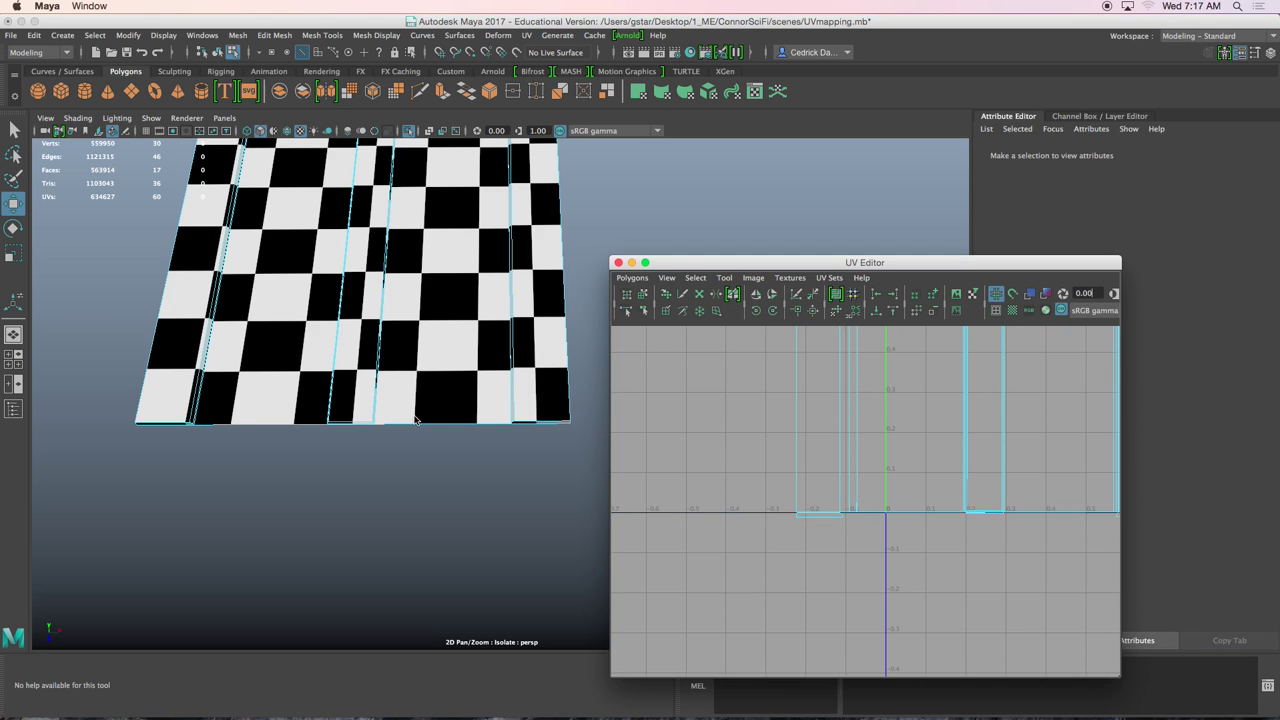
left_click_drag(416, 420, 206, 409, "alt")
left_click_drag(126, 388, 586, 514)
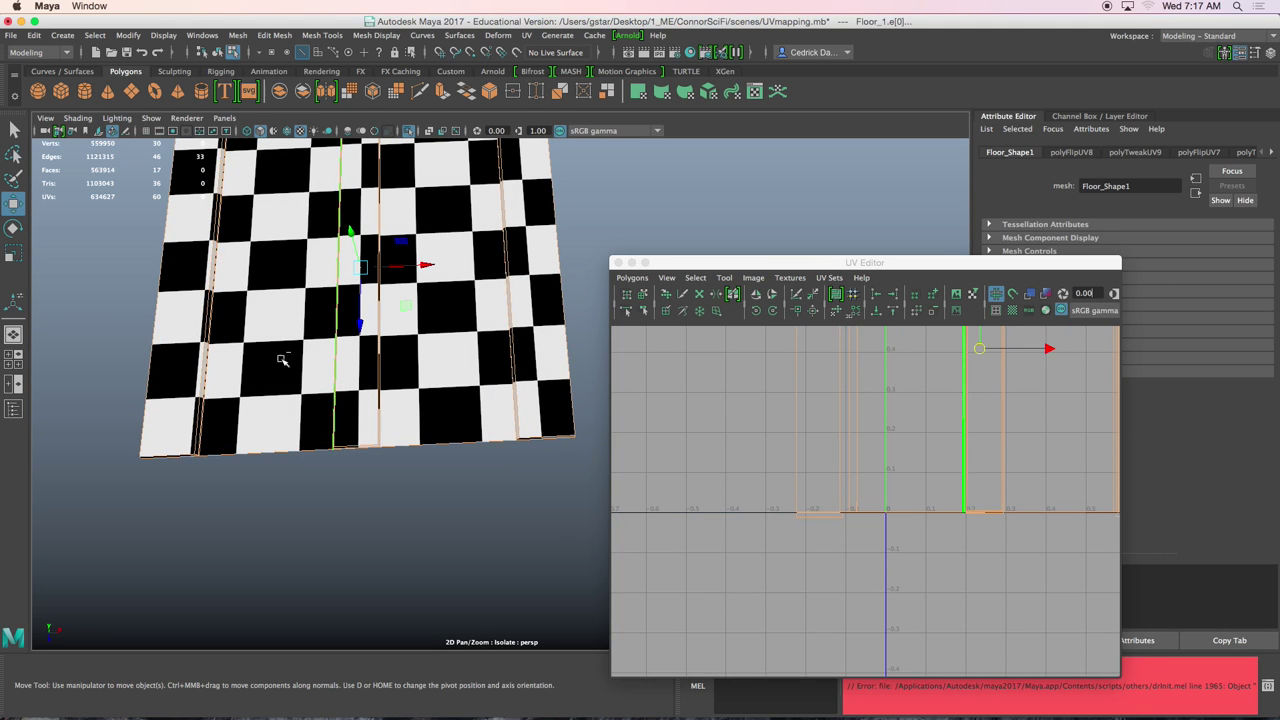
left_click_drag(104, 289, 596, 362)
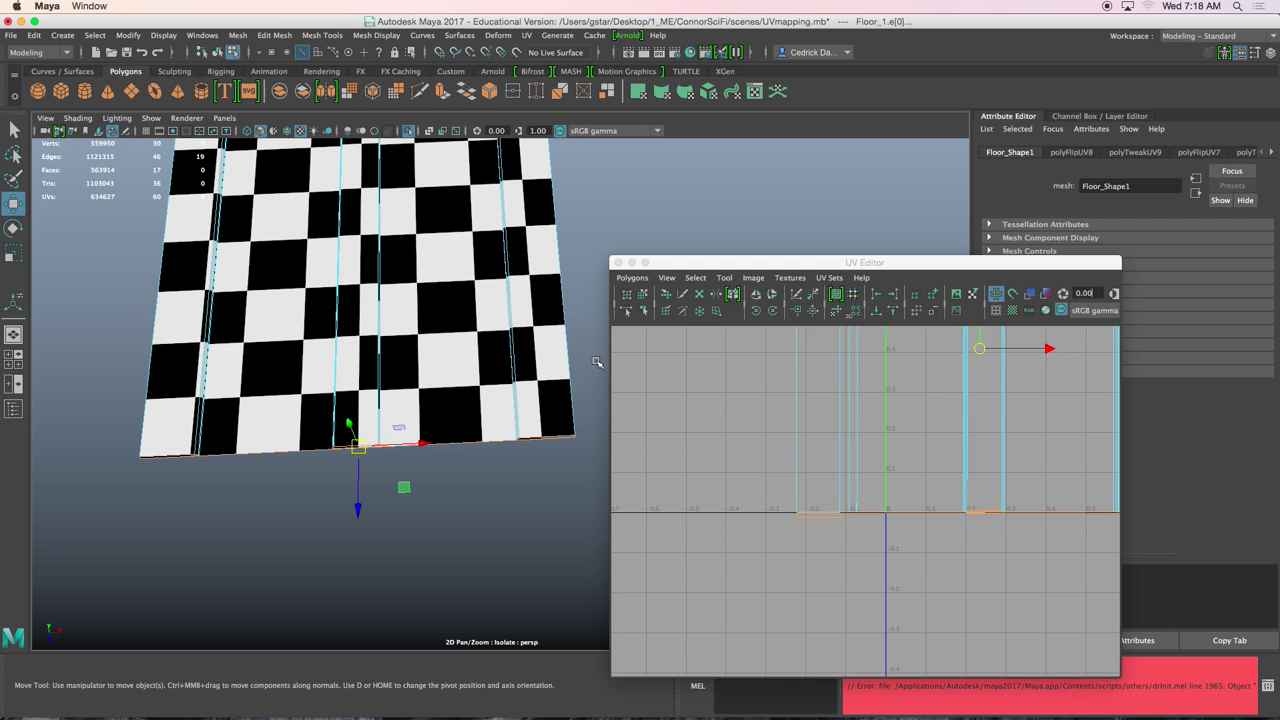
middle_click_drag(912, 417, 809, 557, "alt")
middle_click_drag(873, 438, 843, 603, "alt")
middle_click_drag(859, 525, 885, 439, "alt")
Select the two narrow bevel and side faces, scale their UVs down in U and move them toward the wide floor face's shell
left_click(746, 486)
middle_click_drag(743, 486, 818, 465, "alt")
left_click(757, 498)
scroll(757, 497, "up", 3)
left_click(757, 496)
left_click(798, 433)
right_click_drag(799, 431, 797, 460)
left_click(789, 443)
scroll(808, 466, "up", 2)
left_click(807, 560)
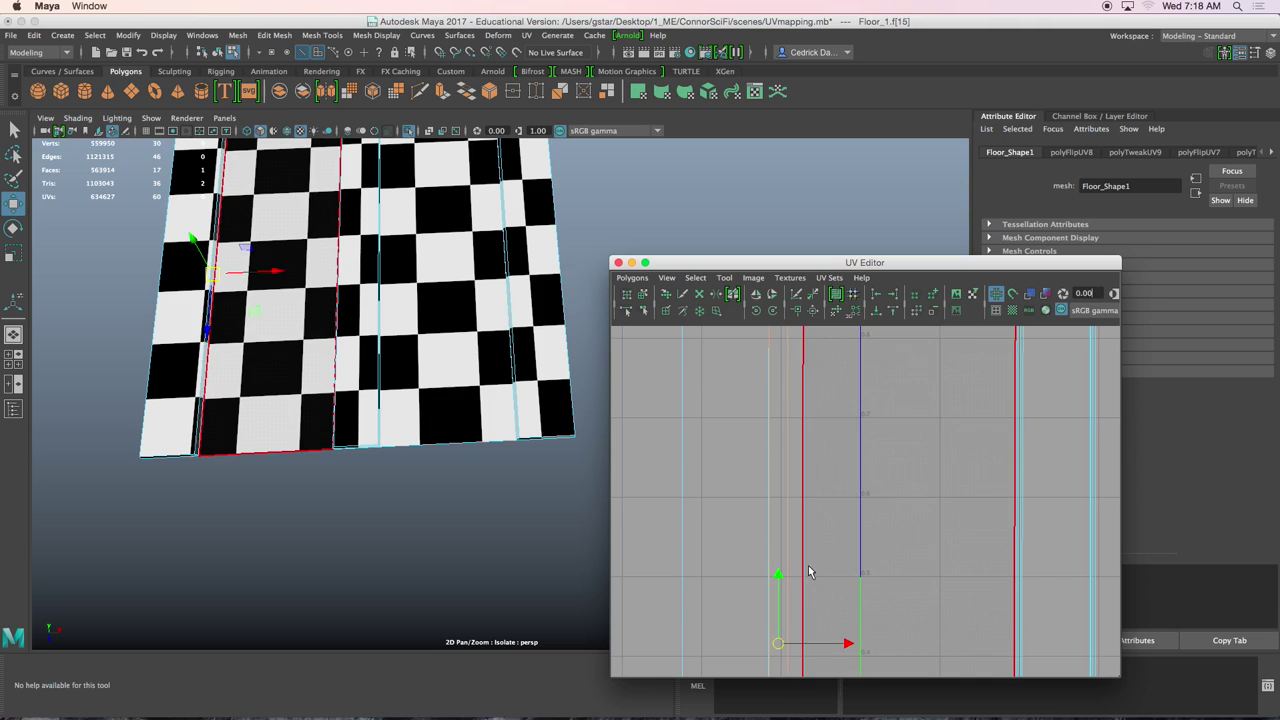
left_click(791, 461)
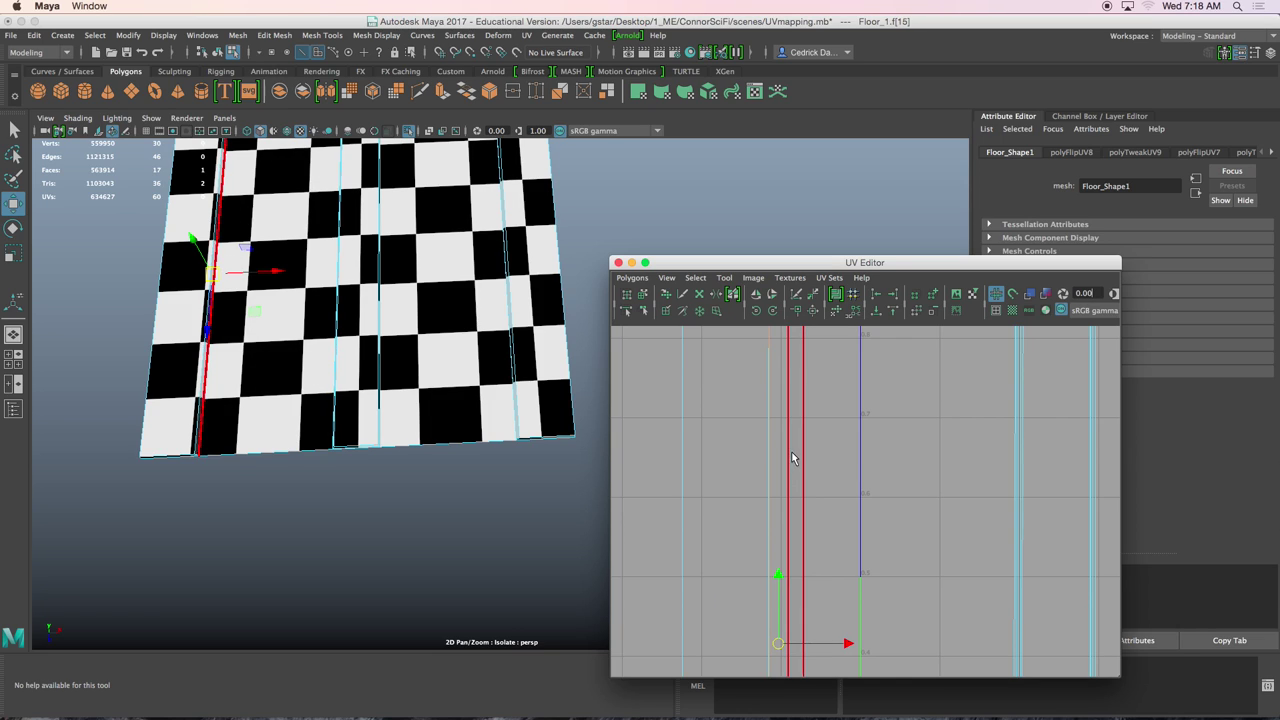
left_click(808, 482)
key("r")
left_click(851, 643)
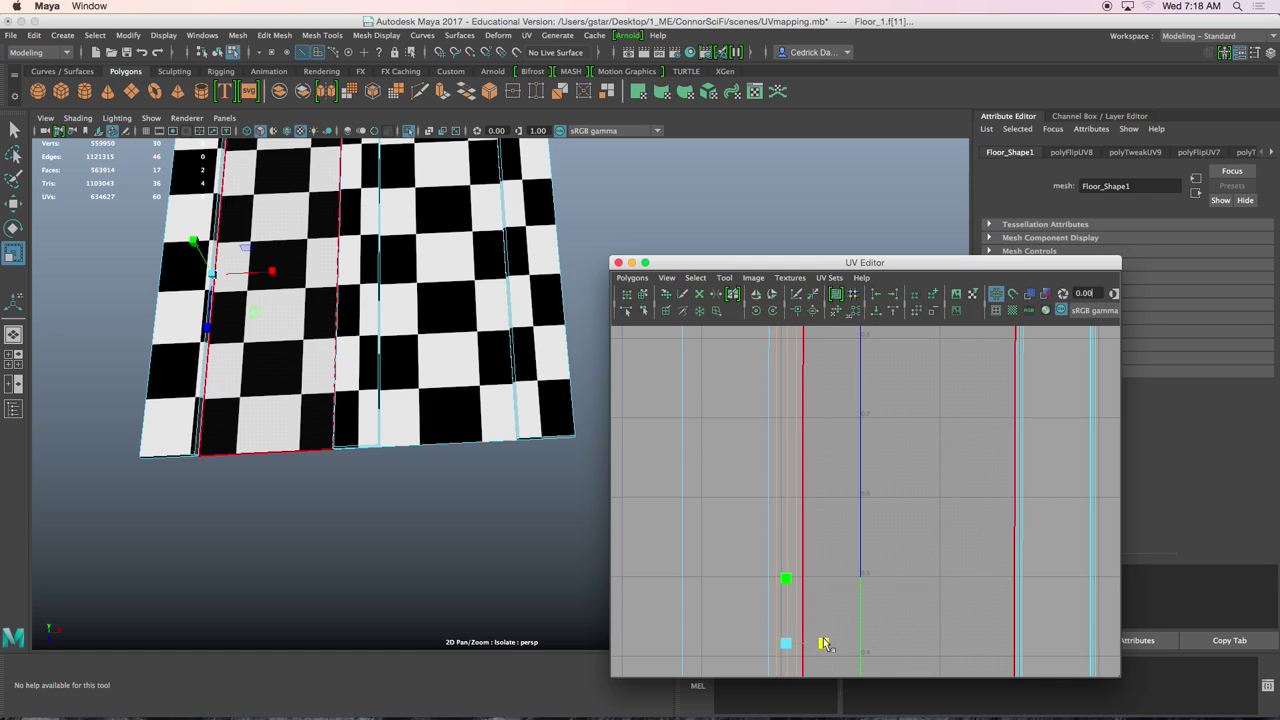
key("w")
left_click_drag(852, 647, 856, 647)
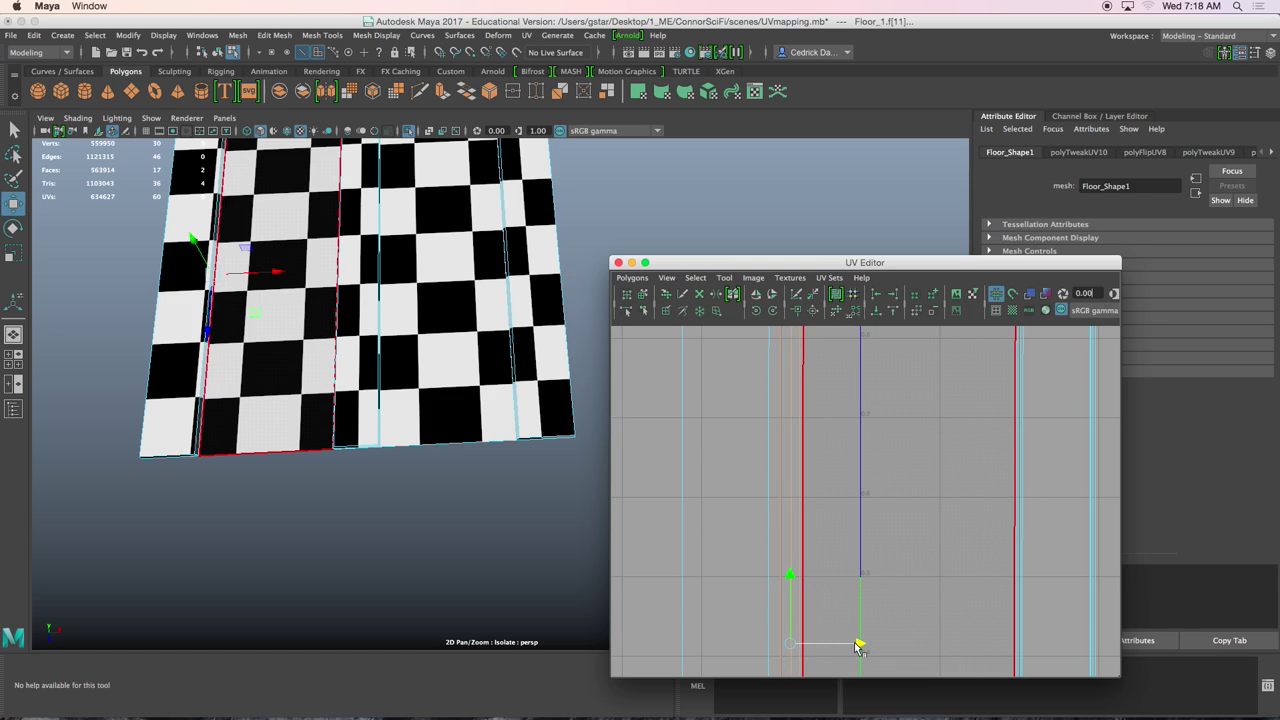
Move the first outer strip's top and end-face shells in positive U against the narrow bevel shells
left_click(769, 500)
right_click_drag(743, 477, 698, 461)
middle_click_drag(745, 580, 786, 538, "alt")
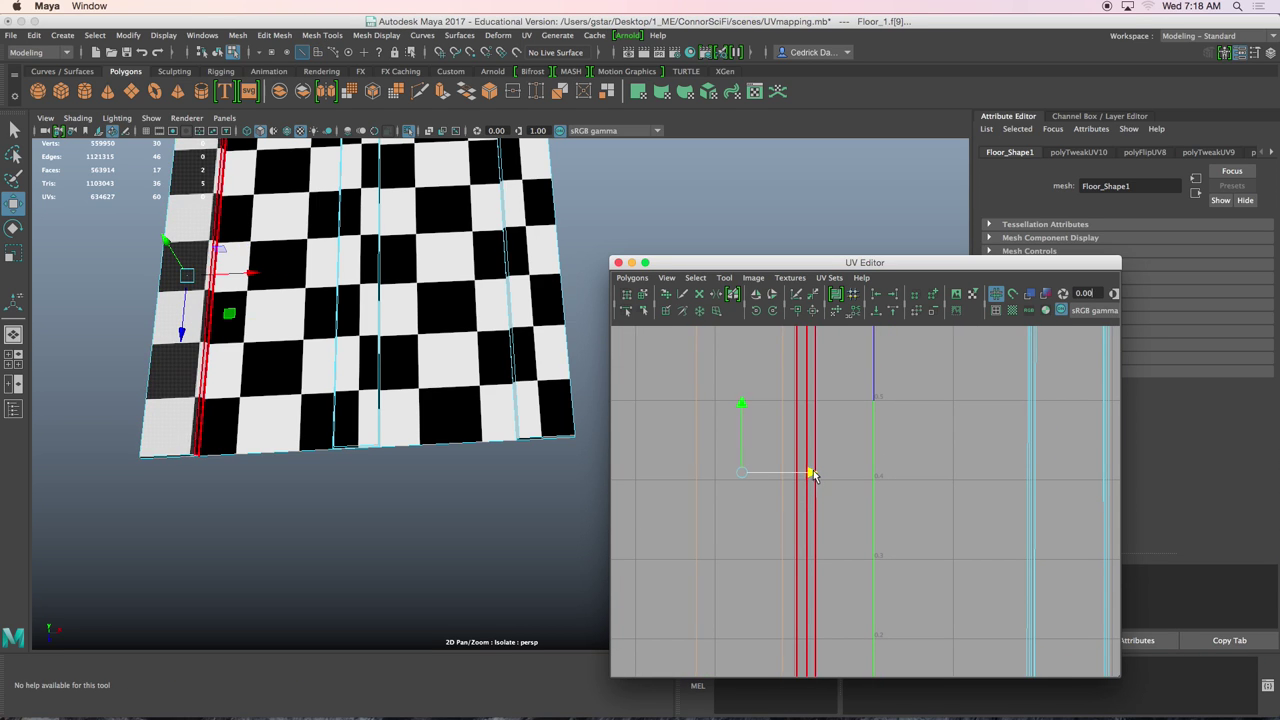
left_click_drag(811, 474, 822, 474)
Select all UV shells of the panel, scale them down slightly and move them inside the 0 to 1 UV space
scroll(822, 474, "down", 5)
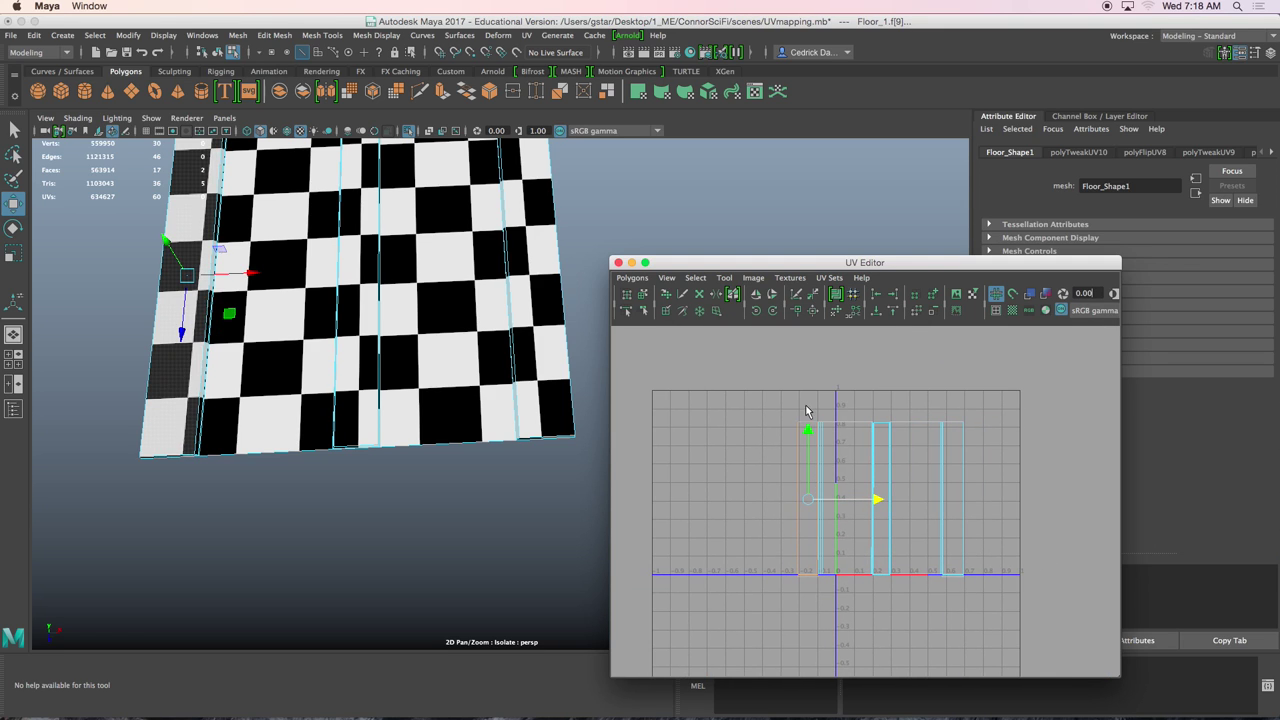
left_click(925, 558)
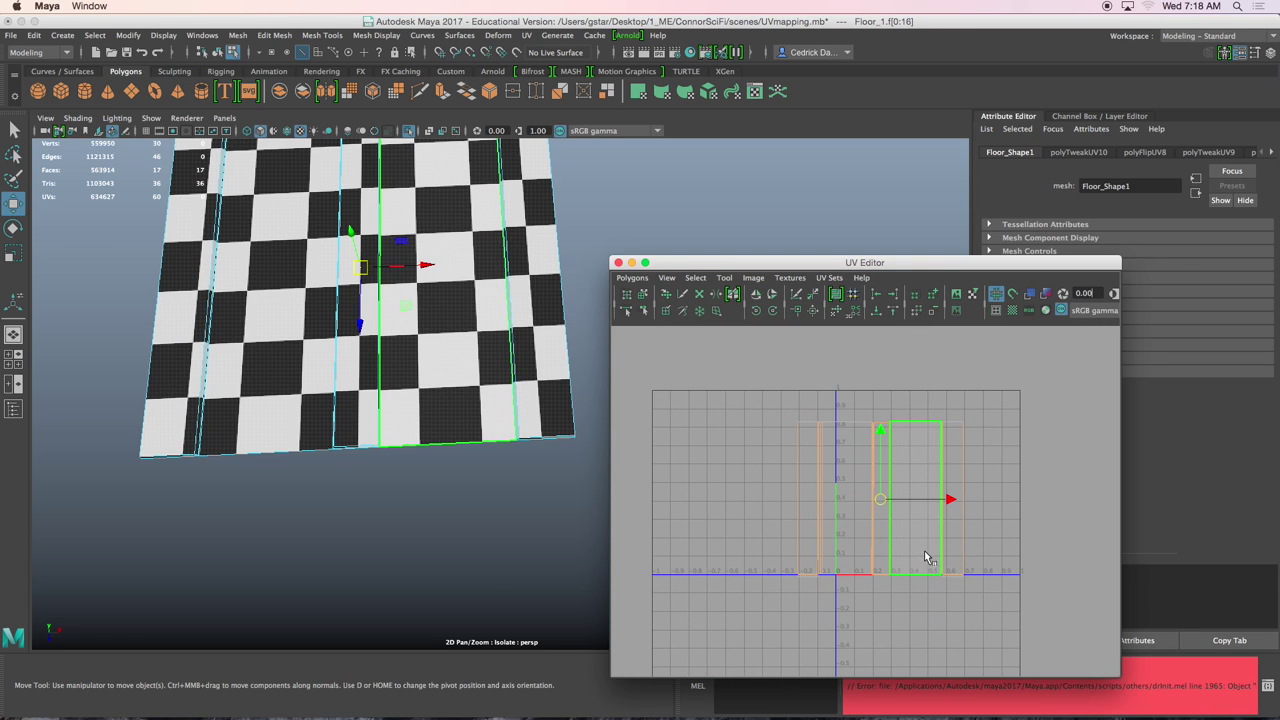
left_click(880, 500)
key("r")
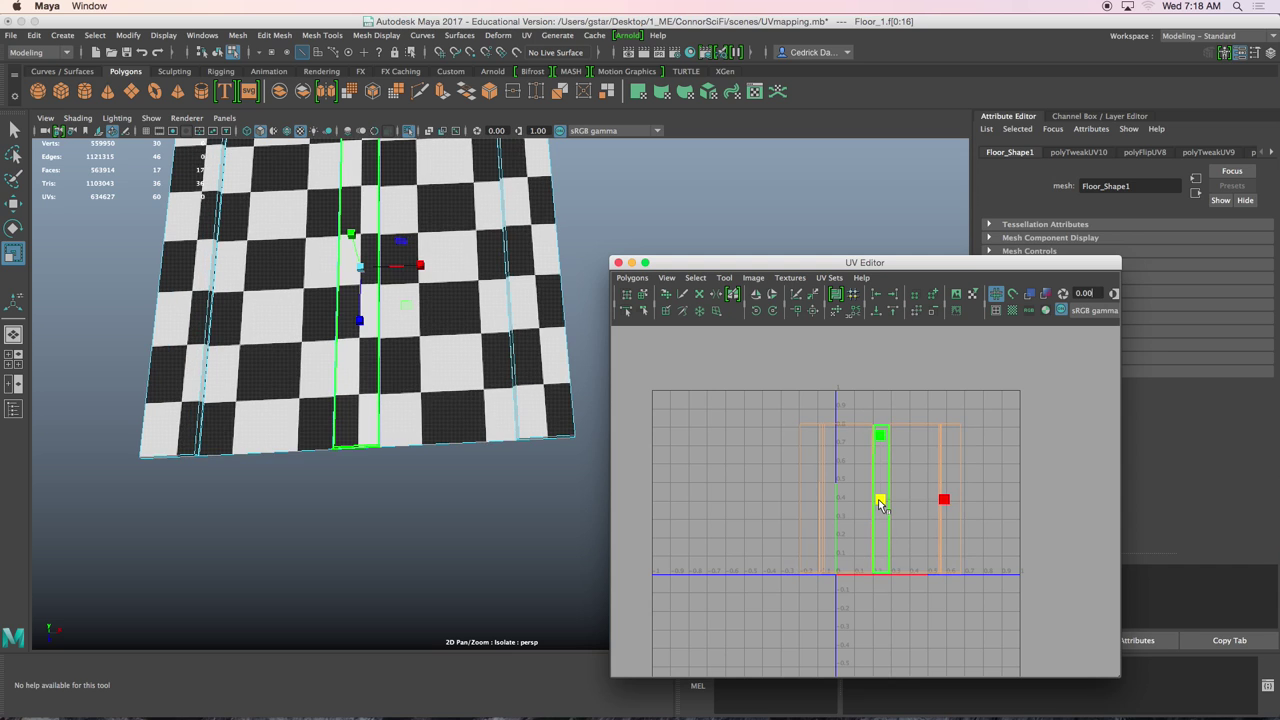
key("w")
left_click(905, 488)
left_click_drag(925, 485, 970, 488)
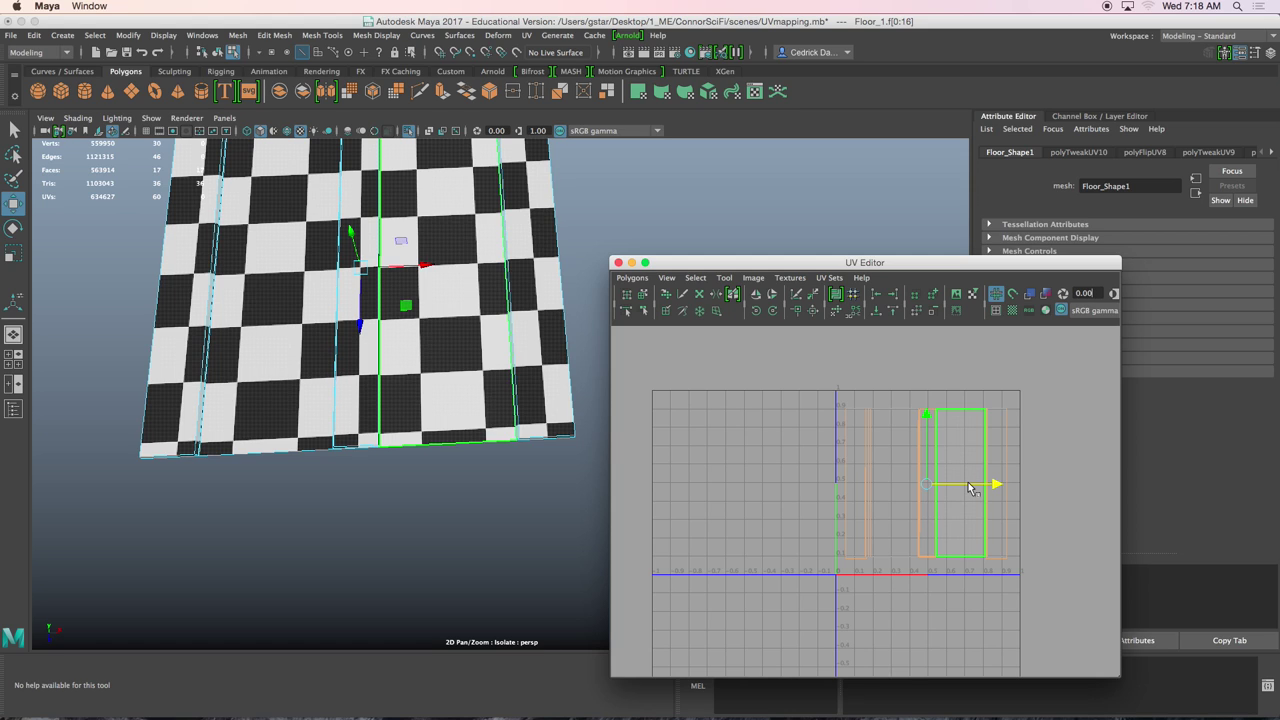
left_click_drag(998, 487, 1005, 487)
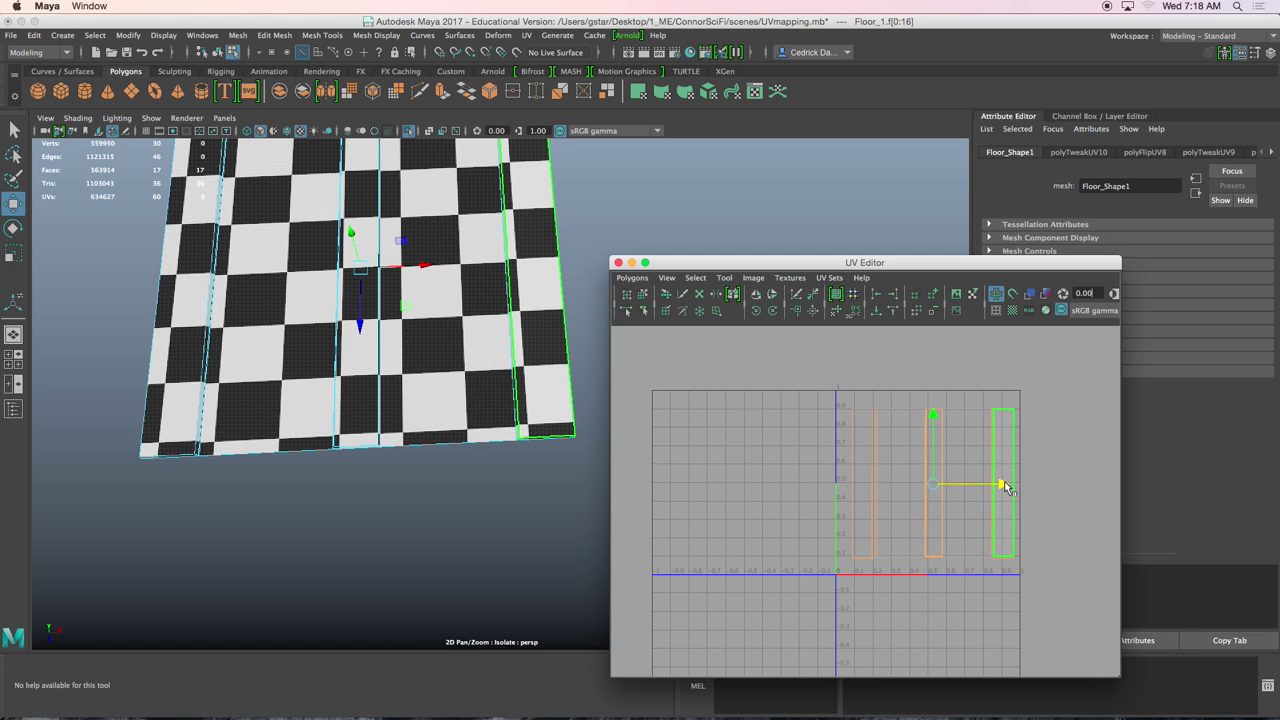
Scale all the UV shells up uniformly and shift them in negative U to fill the 0 to 1 space
key("r")
scroll(1002, 487, "up", 5)
middle_click_drag(1003, 470, 928, 470, "alt")
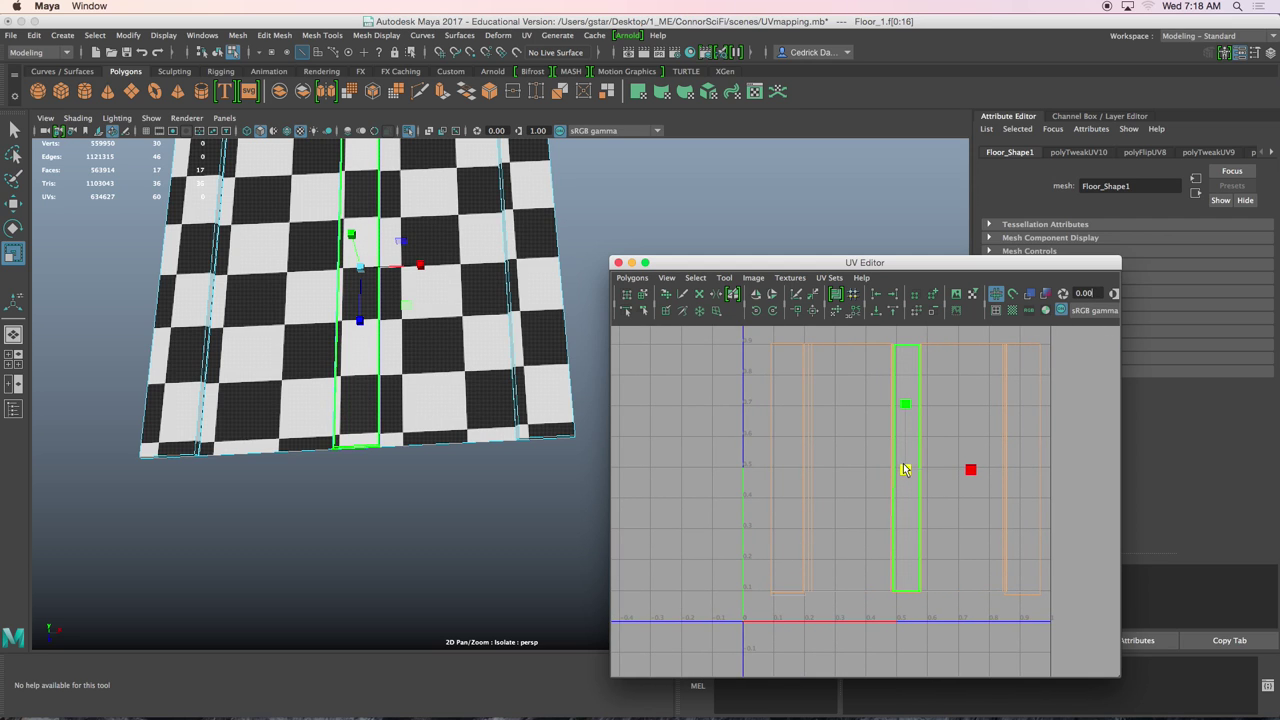
left_click_drag(904, 467, 910, 467)
middle_click_drag(908, 466, 884, 481, "alt")
key("w")
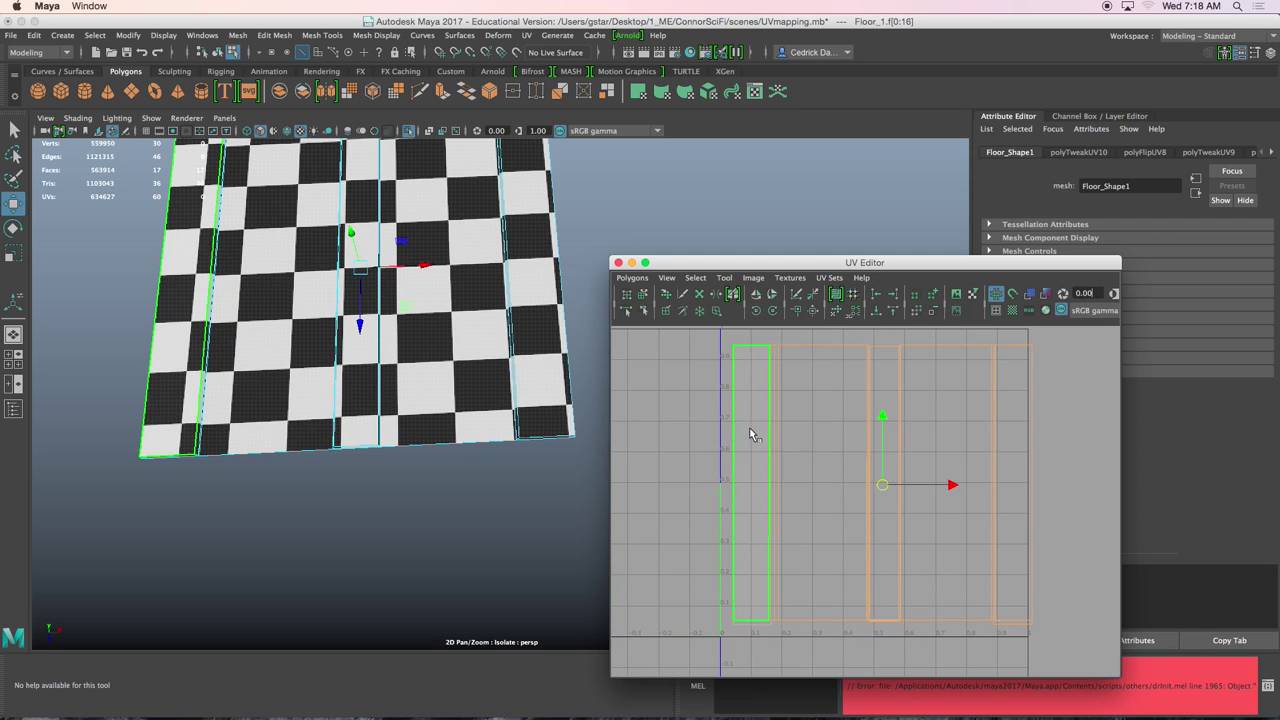
left_click_drag(884, 481, 873, 483)
Try to scale all the UV shells in V and undo the scaling
left_click_drag(548, 250, 543, 303, "alt")
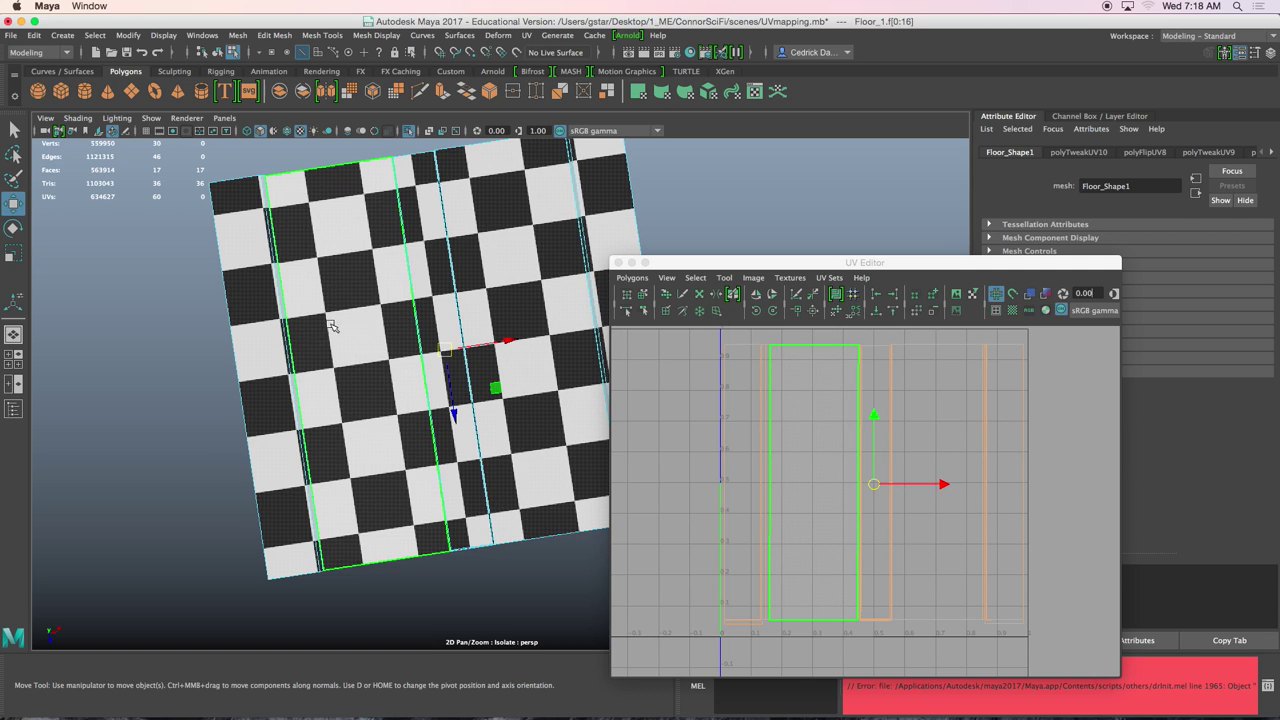
key("r")
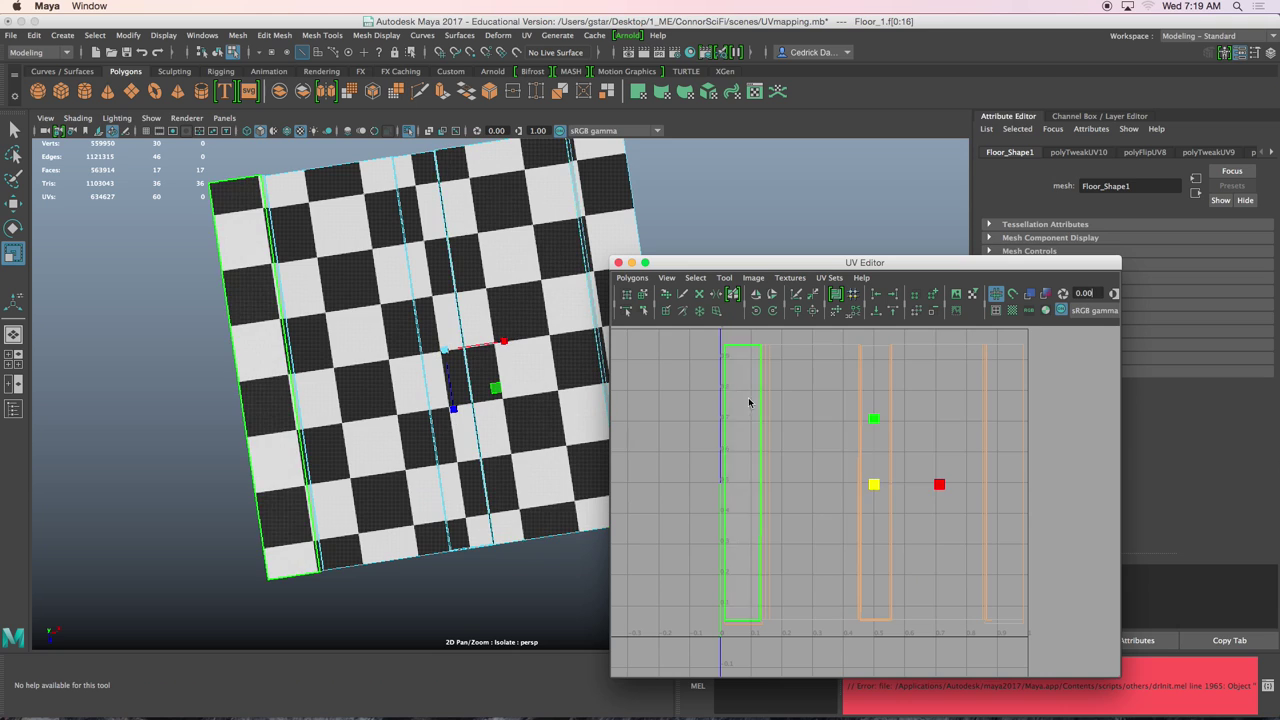
mouse_move(874, 418)
left_mouse_down()
mouse_move(865, 457)
mouse_move(867, 418)
left_mouse_up()
key("ctrl+z")
key("ctrl+z")
key("ctrl+z")
key("ctrl+z")
key("ctrl+z")
key("ctrl+z")
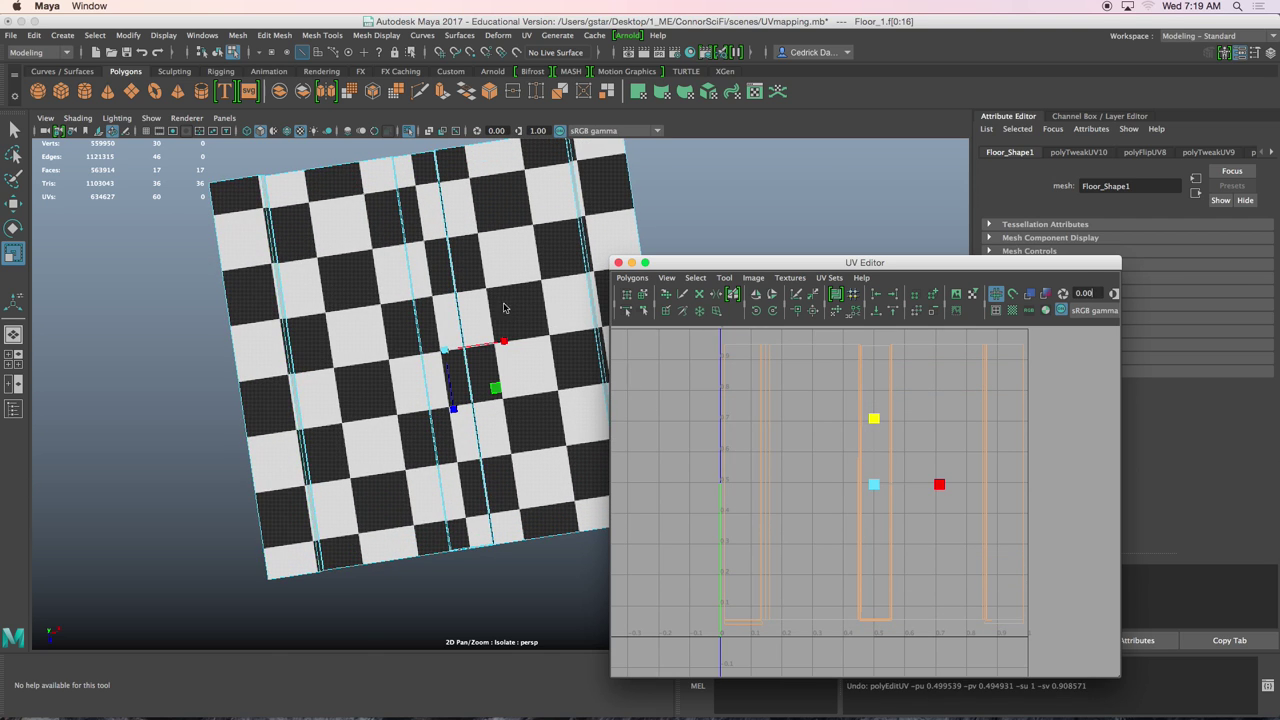
Switch the floor panel back to object mode and move the UV Editor window higher up
right_click_drag(512, 246, 546, 226)
left_click_drag(513, 270, 423, 371, "alt")
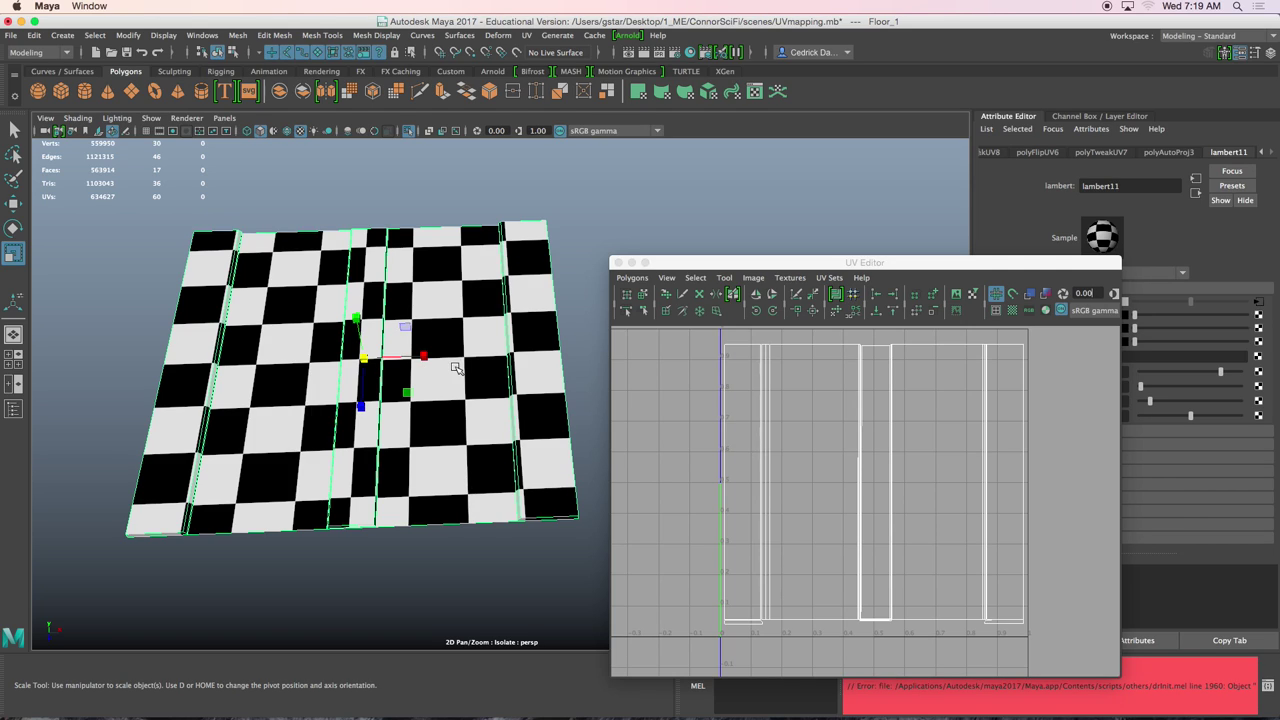
left_click_drag(670, 266, 667, 183)
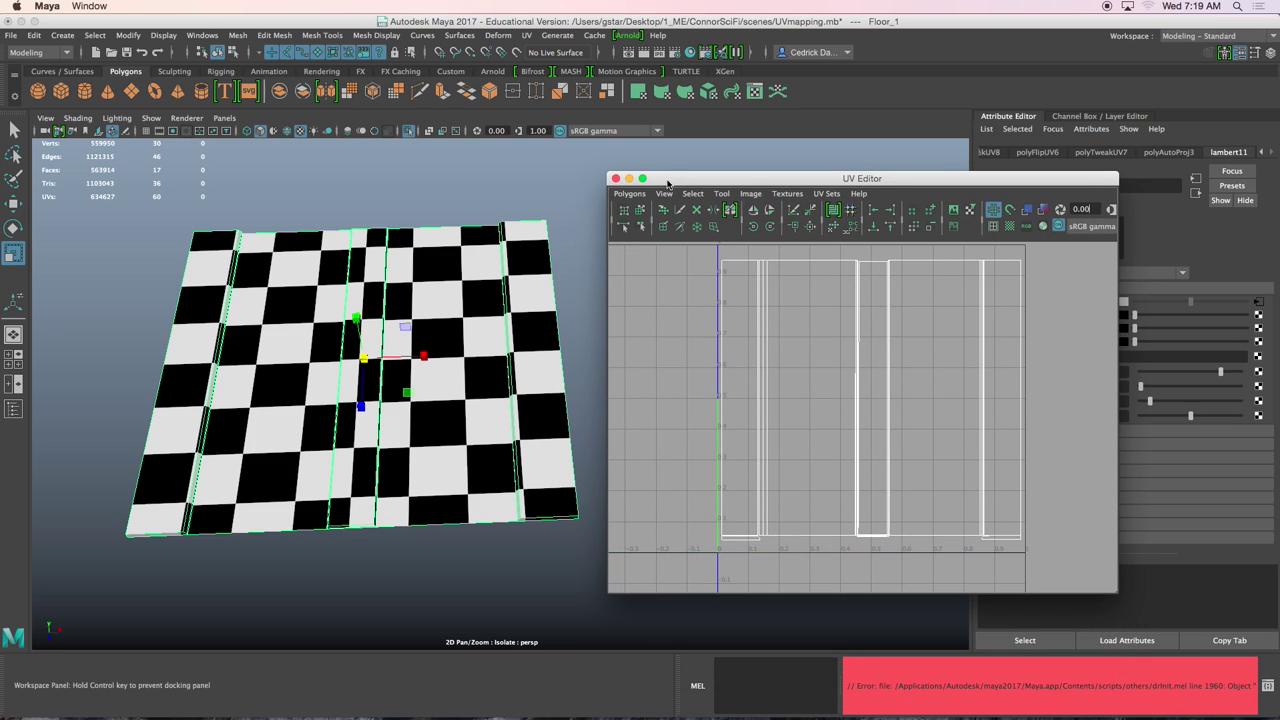